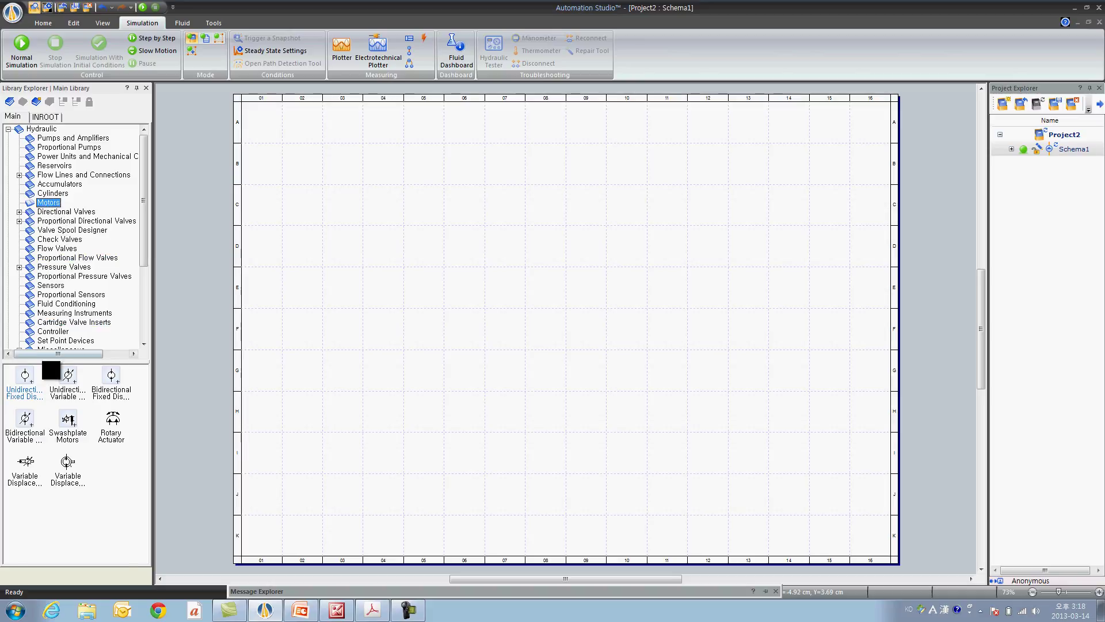
- Place a unidirectional fixed displacement hydraulic motor in the schematic's upper left area and review its data properties
{"action": "left_click_drag", "start_coordinate": [42, 383], "coordinate": [377, 243]}
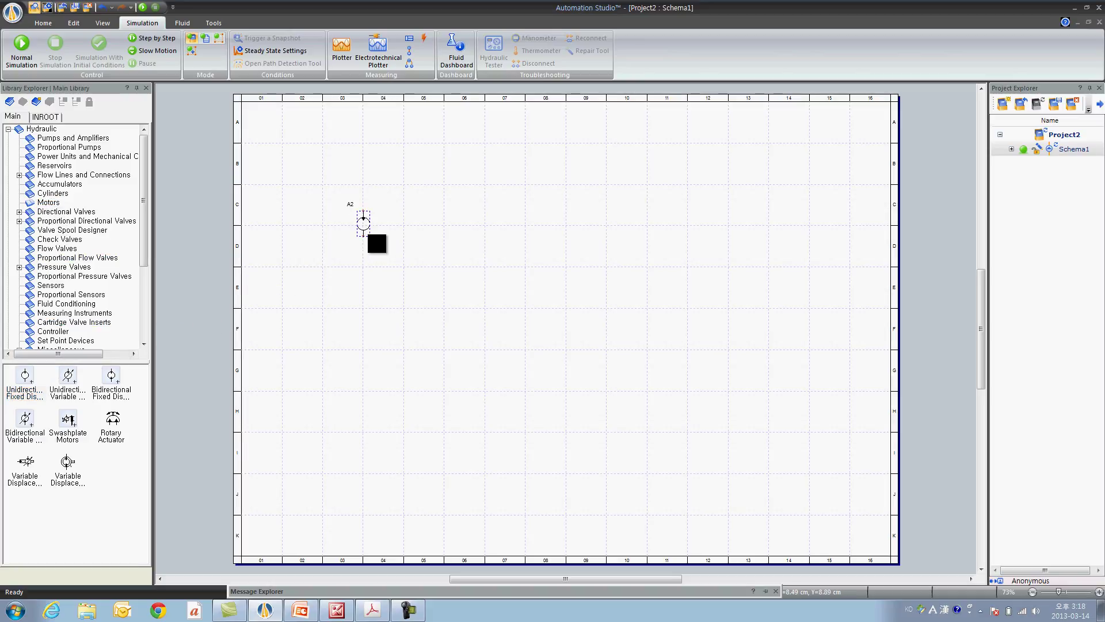
{"action": "scroll", "coordinate": [370, 237], "scroll_direction": "up", "scroll_amount": 5}
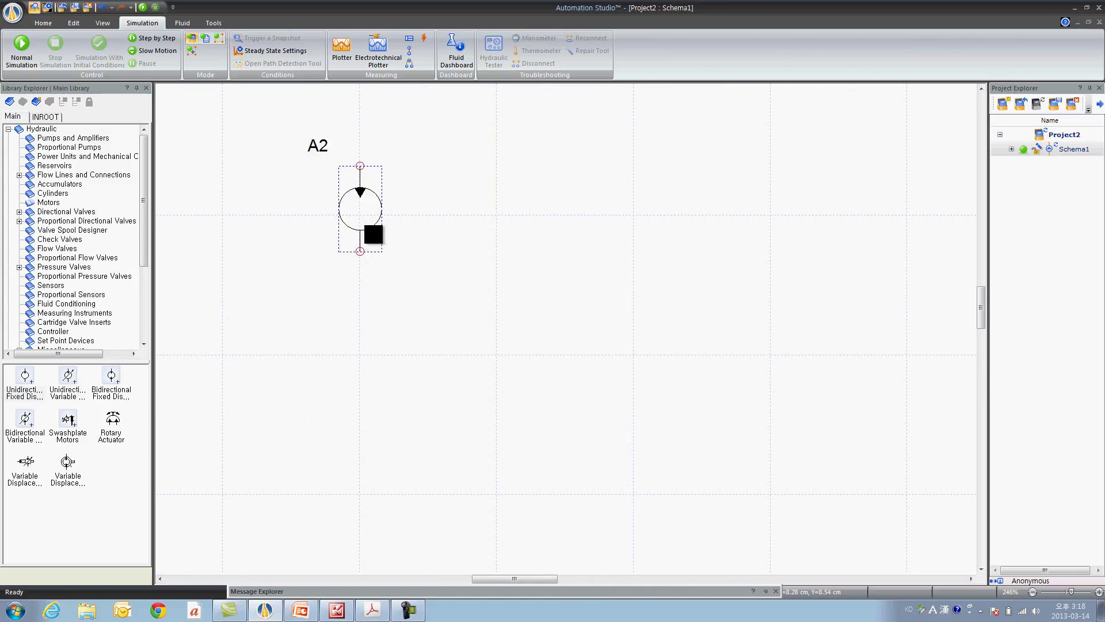
{"action": "double_click", "coordinate": [377, 227]}
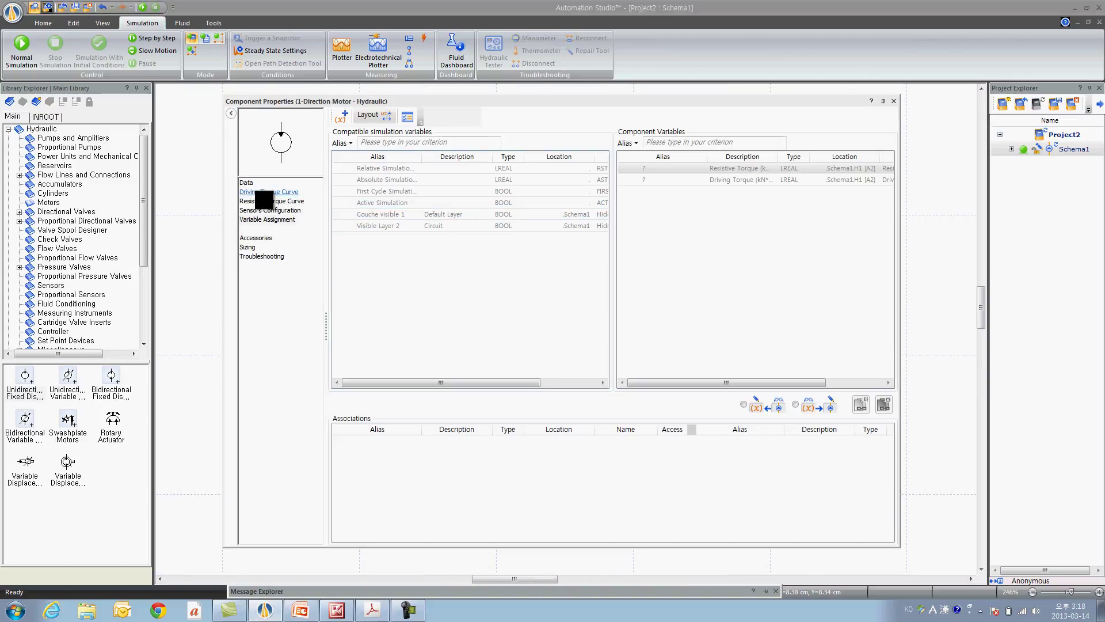
{"action": "left_click", "coordinate": [251, 184]}
{"action": "left_click_drag", "start_coordinate": [892, 173], "coordinate": [895, 321]}
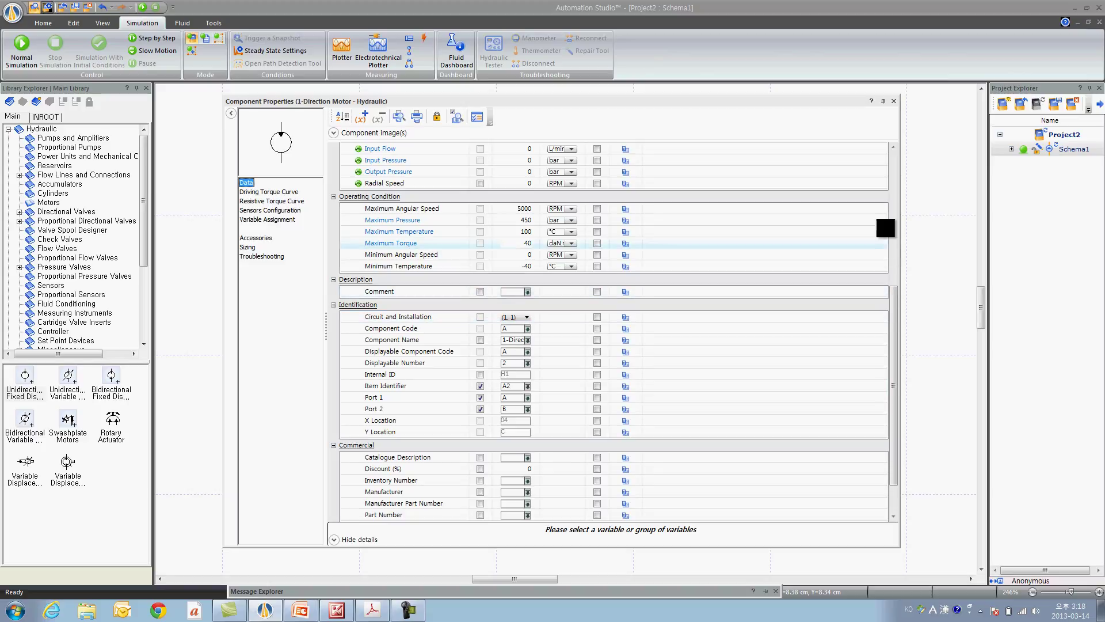
{"action": "left_click", "coordinate": [894, 101]}
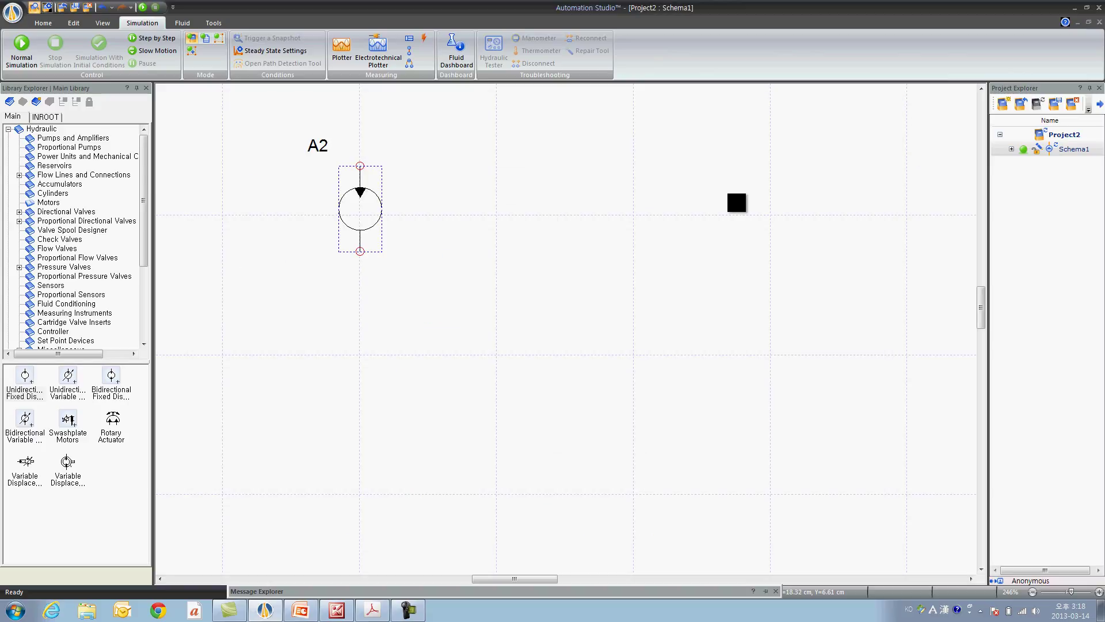
- Delete the unidirectional motor from the schematic
{"action": "key", "text": "Delete"}
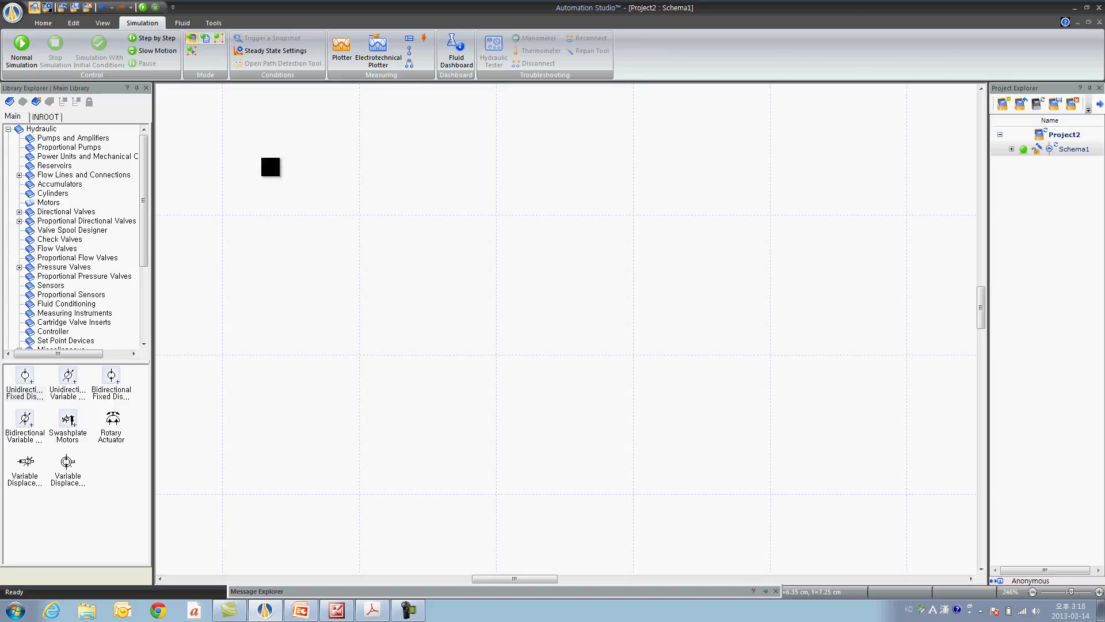
{"action": "scroll", "coordinate": [270, 167], "scroll_direction": "down", "scroll_amount": 5}
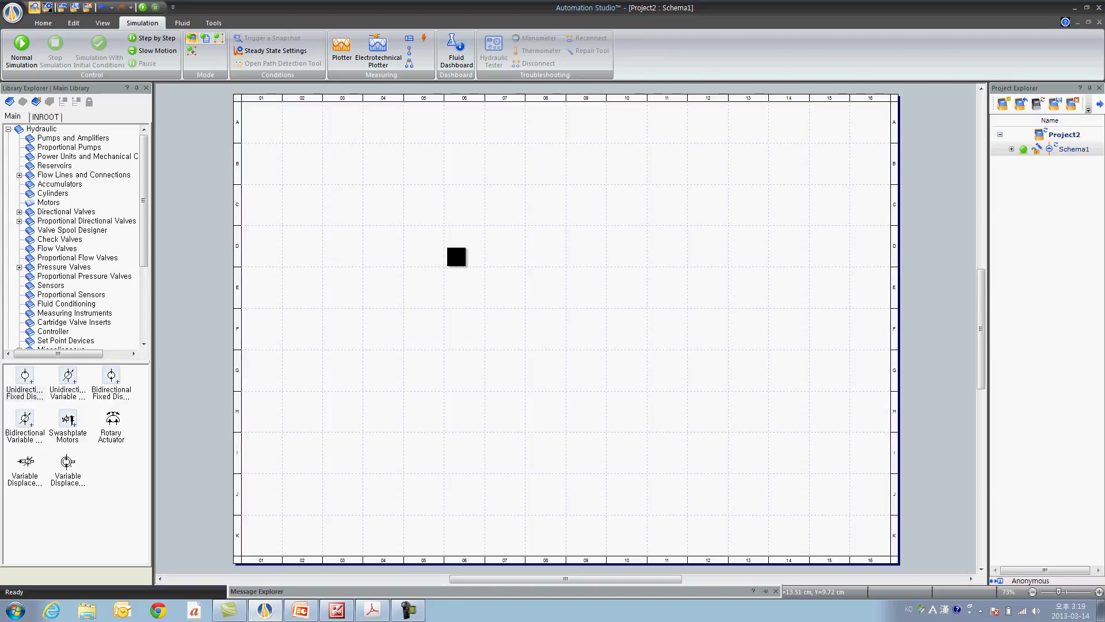
- Browse the Eaton Motors, Sauer Danfoss PVG 32 and SDEasyValve catalogues in the Catalogue Manager
{"action": "left_click_drag", "start_coordinate": [853, 142], "coordinate": [611, 140]}
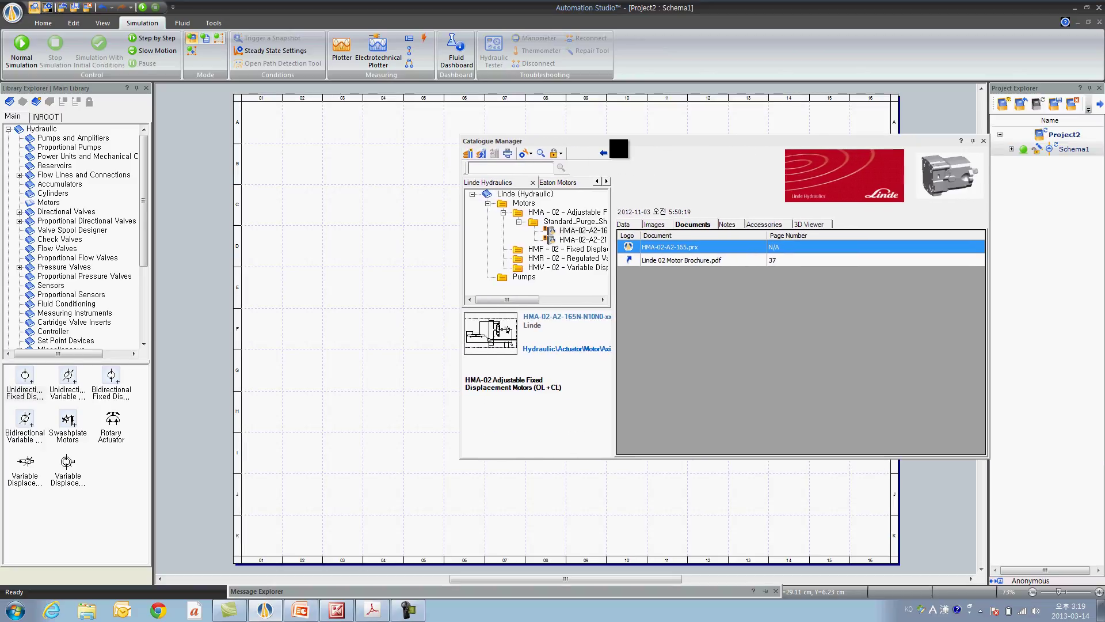
{"action": "left_click", "coordinate": [558, 183]}
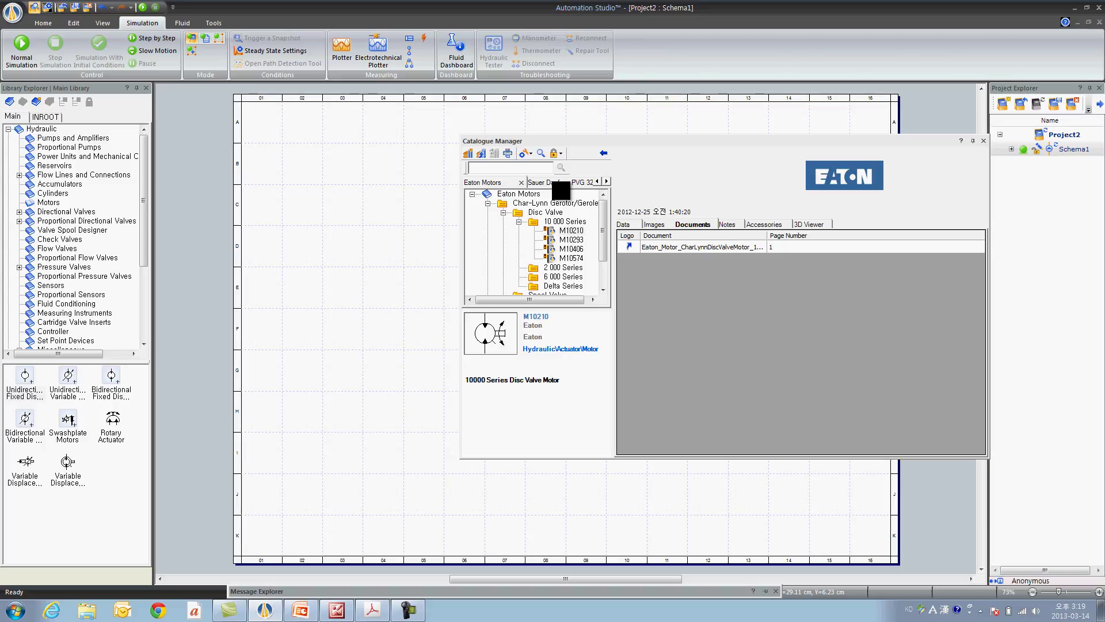
{"action": "left_click", "coordinate": [561, 184]}
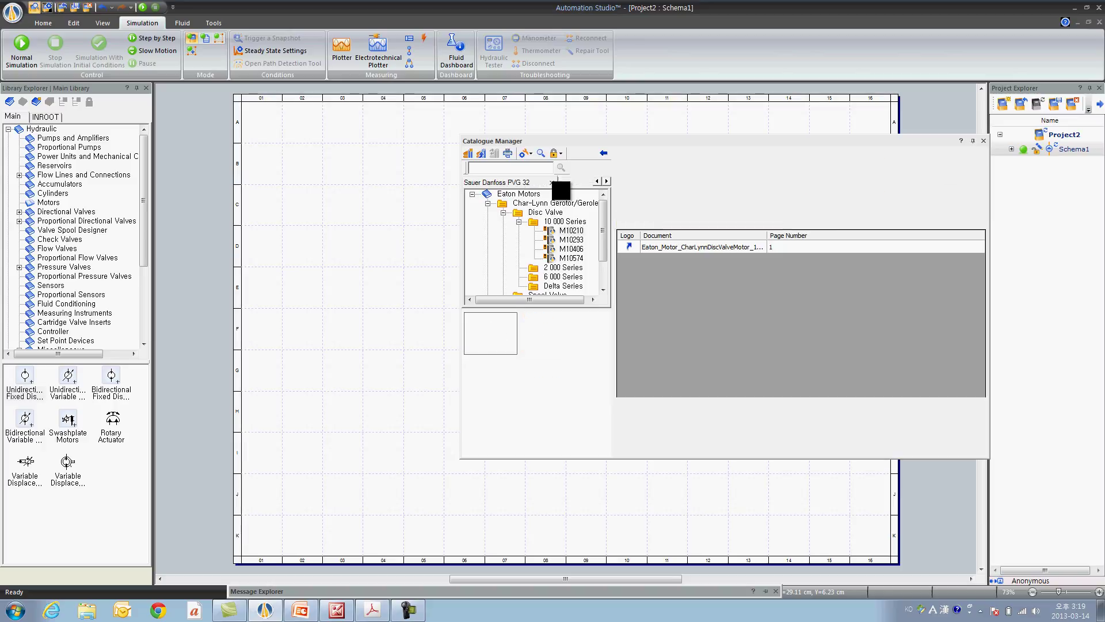
{"action": "left_click", "coordinate": [561, 184]}
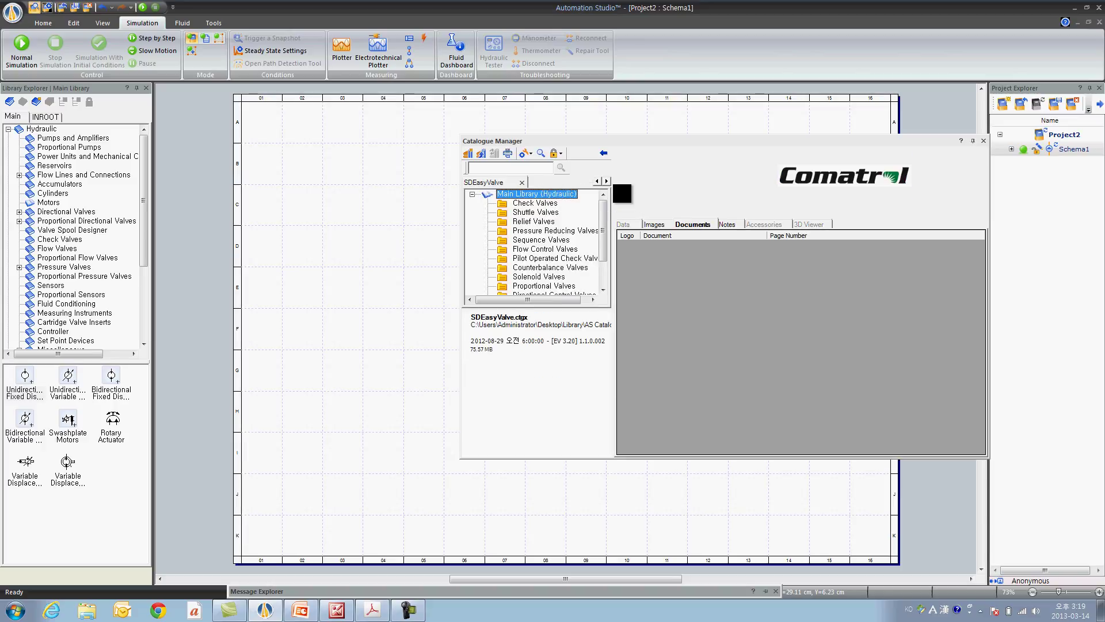
{"action": "left_click", "coordinate": [597, 181]}
{"action": "left_click", "coordinate": [597, 181]}
- Review the technical data of the Eaton M10210 motor and place it on the schematic around row E, column 04
{"action": "left_click", "coordinate": [493, 183]}
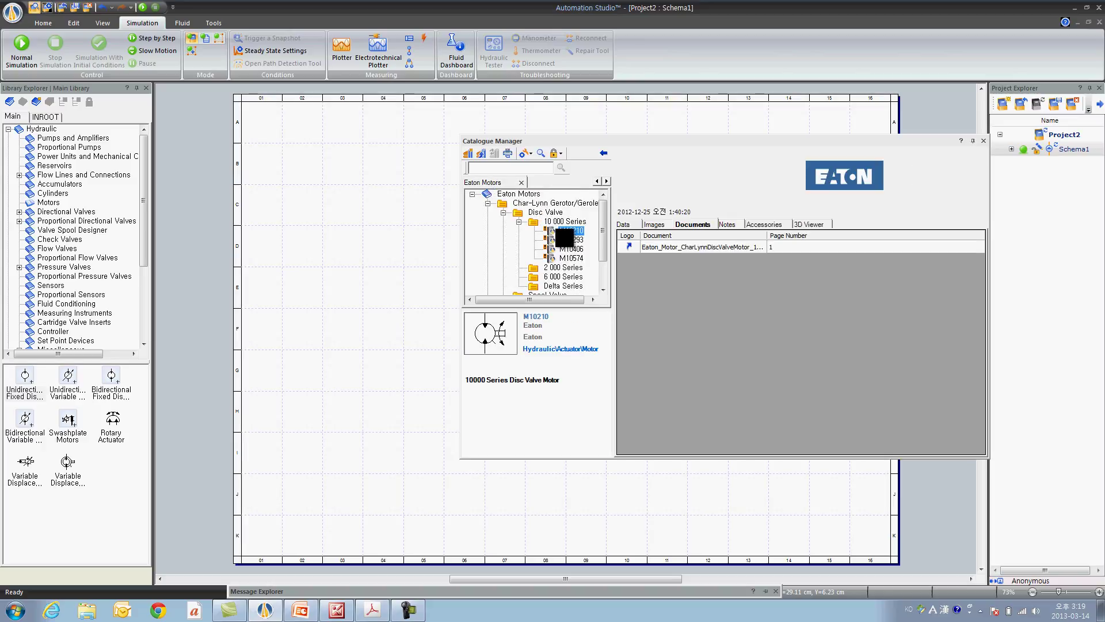
{"action": "left_click", "coordinate": [634, 225]}
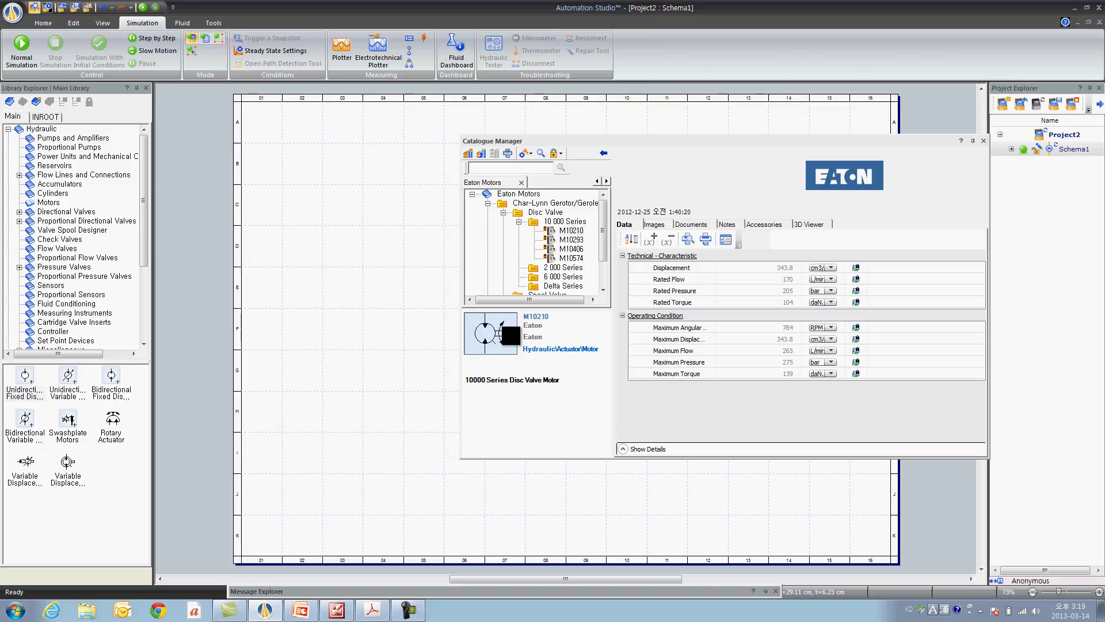
{"action": "left_click_drag", "start_coordinate": [509, 339], "coordinate": [374, 286]}
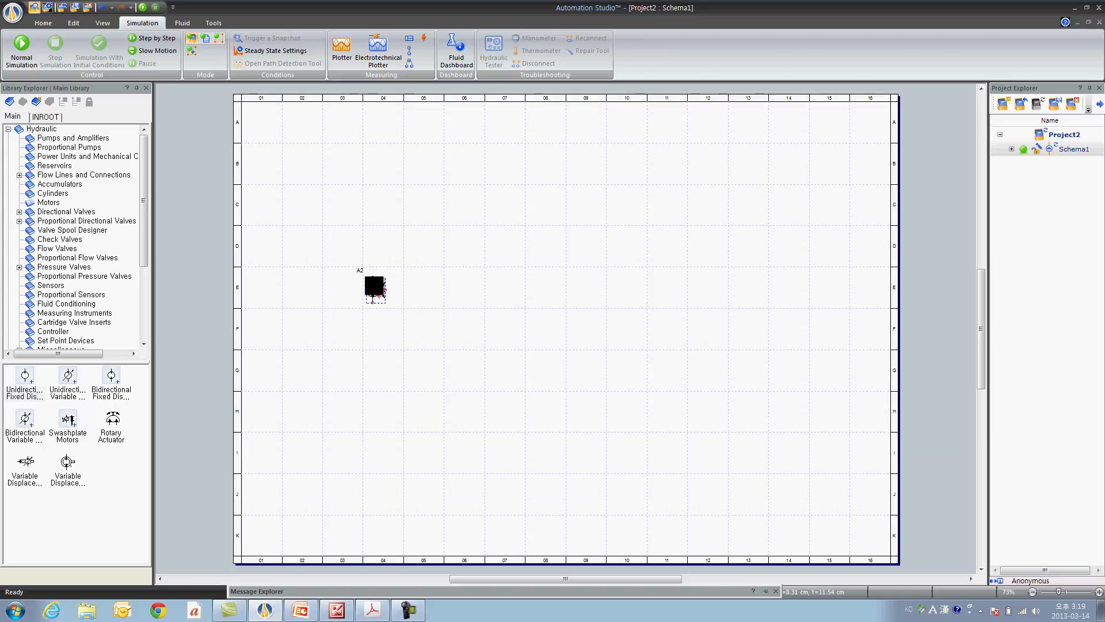
{"action": "left_click", "coordinate": [436, 367]}
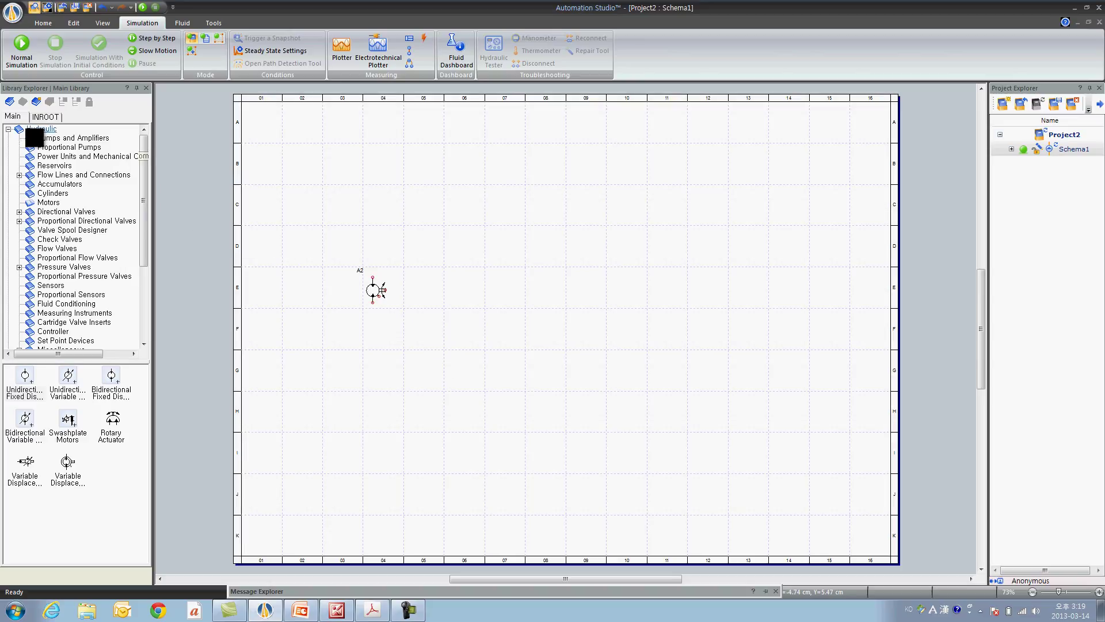
- Open the Customized category under Hydraulic in the INROOT library
{"action": "left_click", "coordinate": [17, 116]}
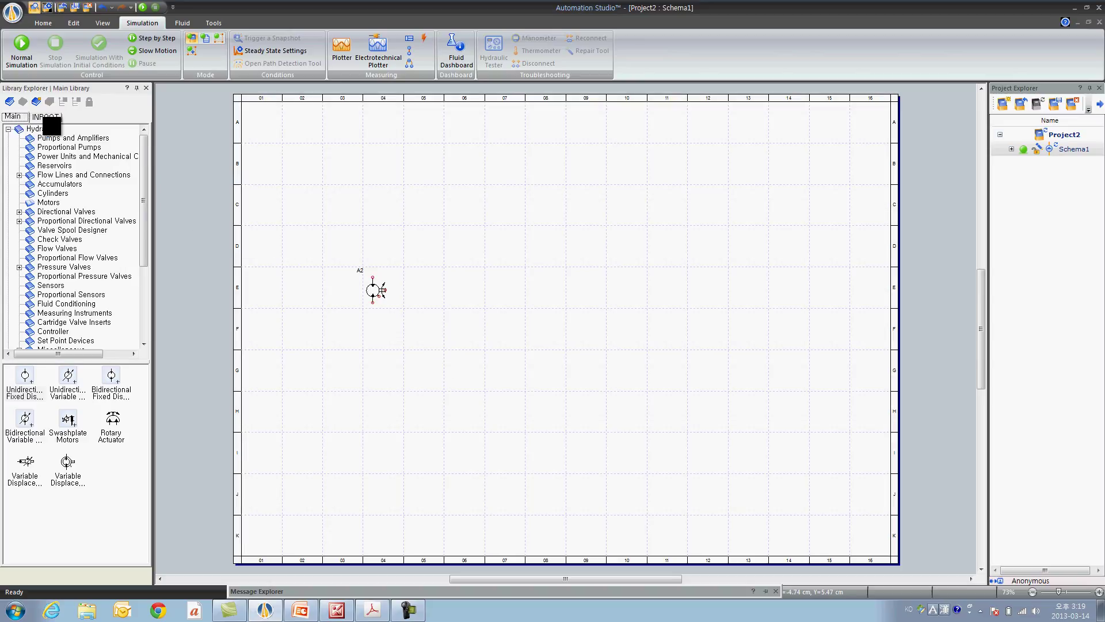
{"action": "left_click", "coordinate": [46, 116]}
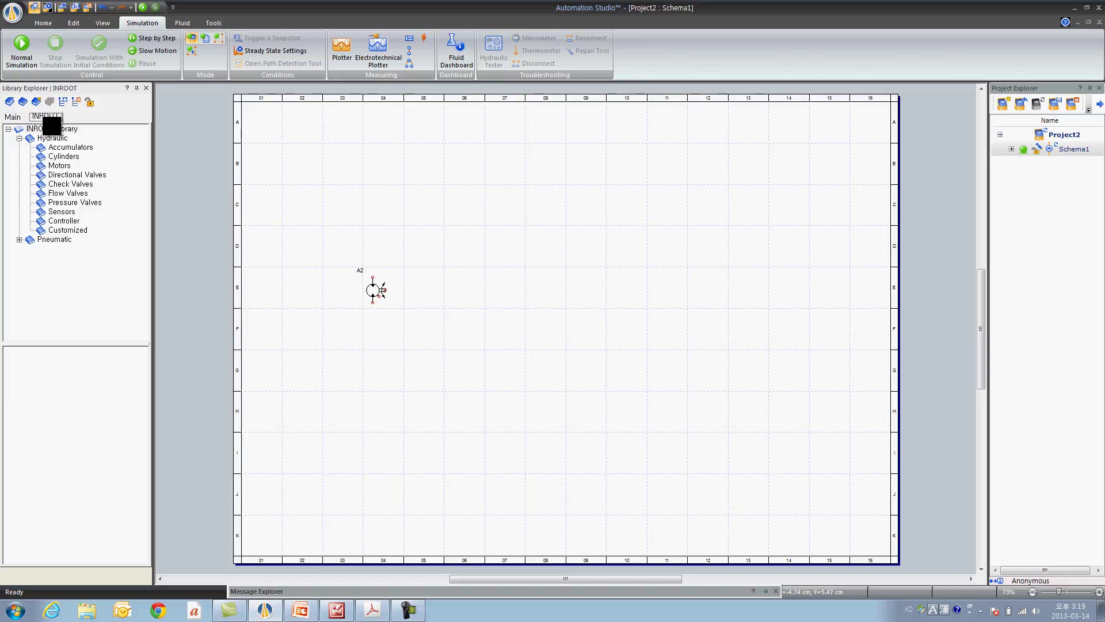
{"action": "left_click", "coordinate": [52, 139]}
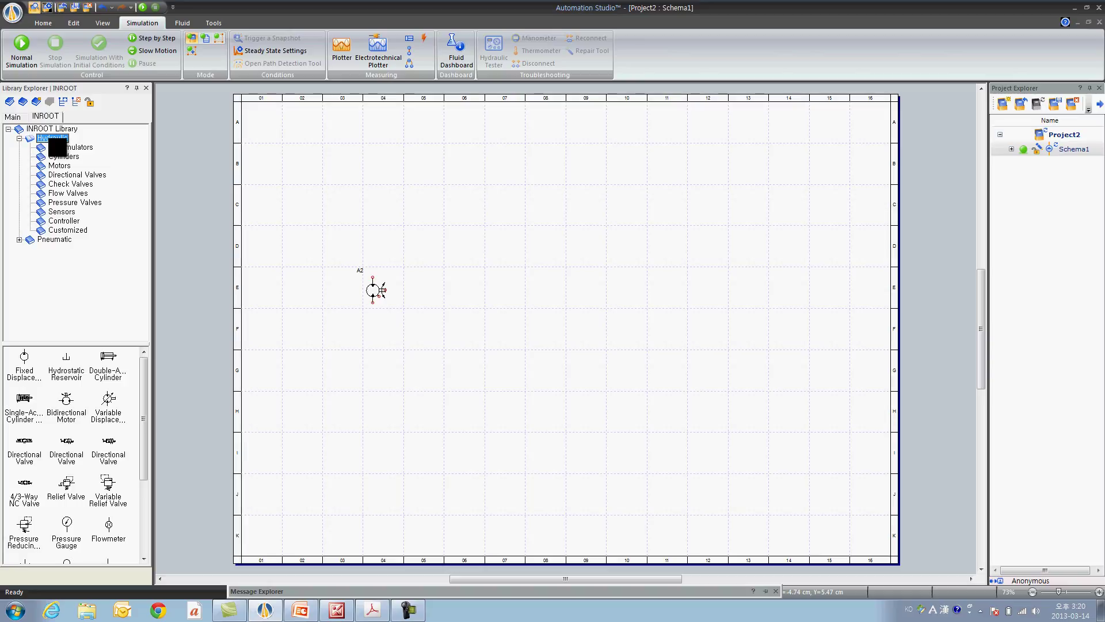
{"action": "left_click", "coordinate": [63, 231]}
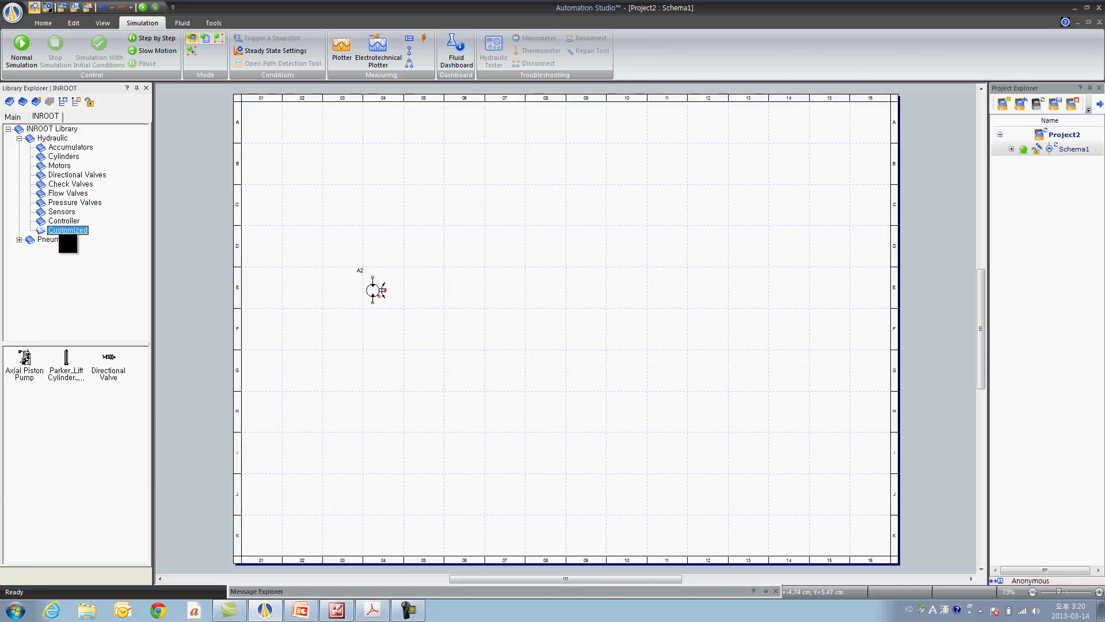
{"action": "left_click", "coordinate": [274, 380]}
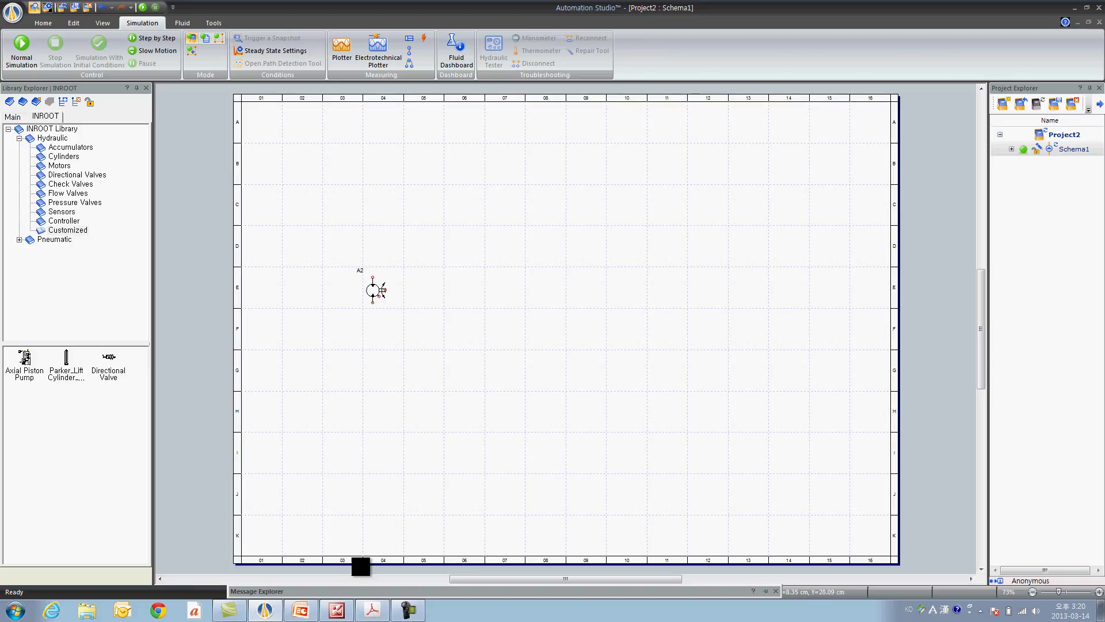
- Switch to Microsoft Office Picture Manager to read the Components Request Form image, and close it
{"action": "left_click", "coordinate": [338, 611]}
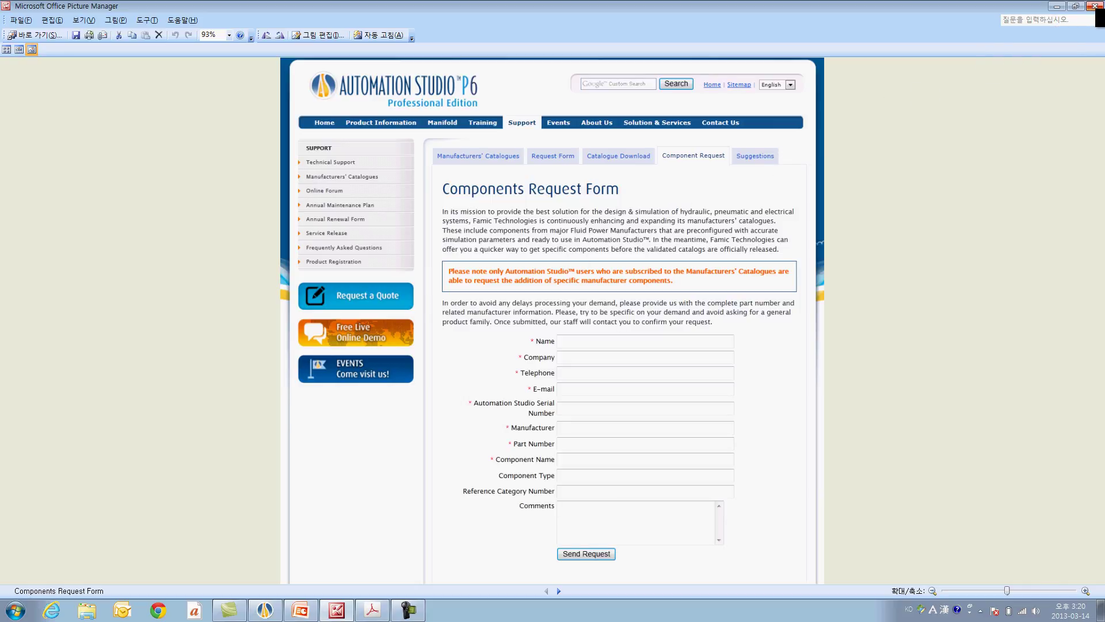
{"action": "left_click", "coordinate": [1093, 7]}
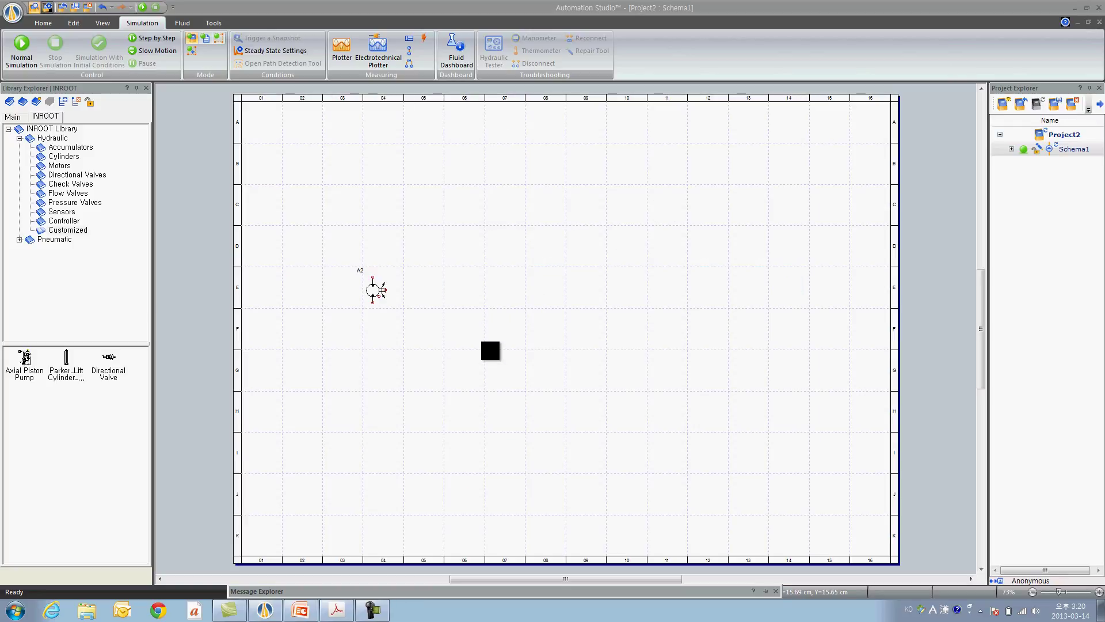
- Delete the Eaton M10210 motor from the schematic
{"action": "left_click_drag", "start_coordinate": [484, 348], "coordinate": [257, 188]}
{"action": "key", "text": "Delete"}
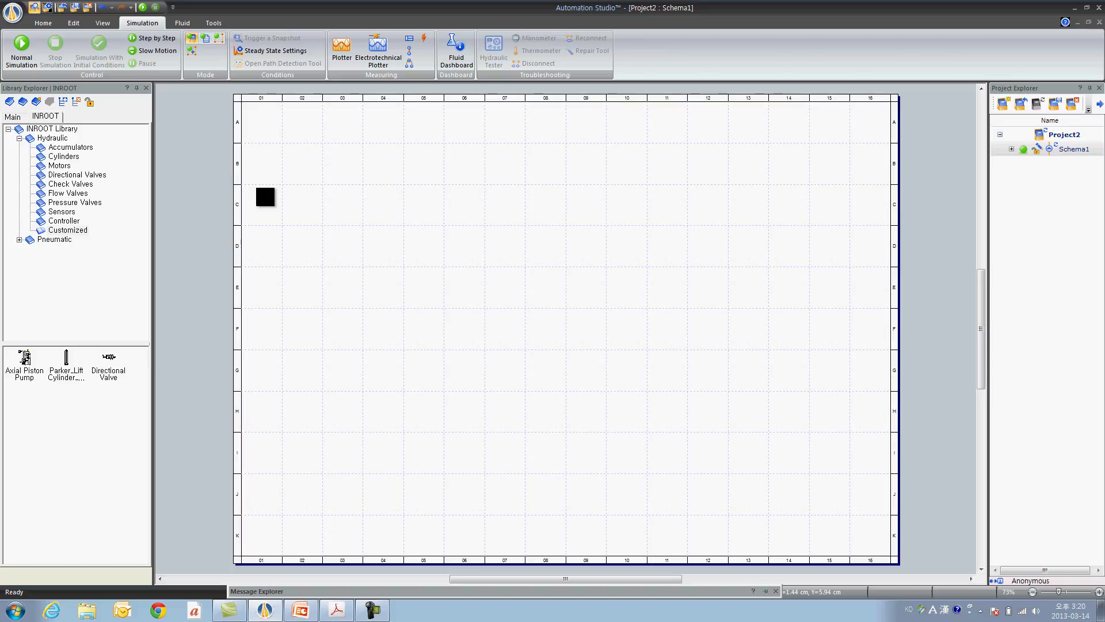
- Place the customized Axial Piston Pump circuit on the schematic across columns 10 to 15
{"action": "left_click", "coordinate": [29, 365]}
{"action": "left_click_drag", "start_coordinate": [62, 363], "coordinate": [733, 335]}
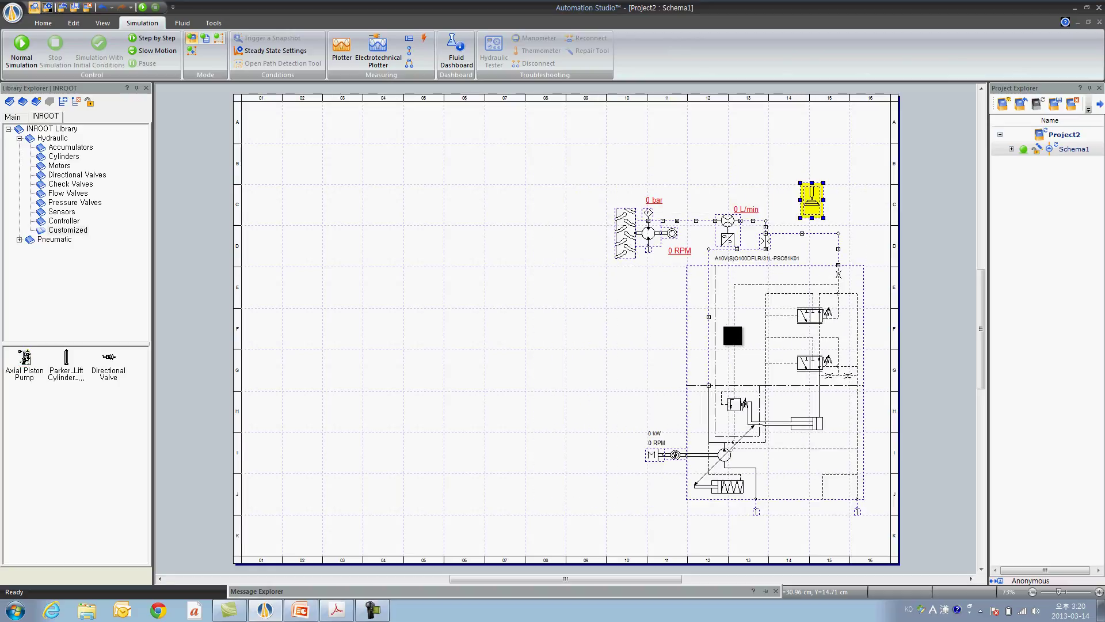
{"action": "scroll", "coordinate": [845, 394], "scroll_direction": "left", "scroll_amount": 1}
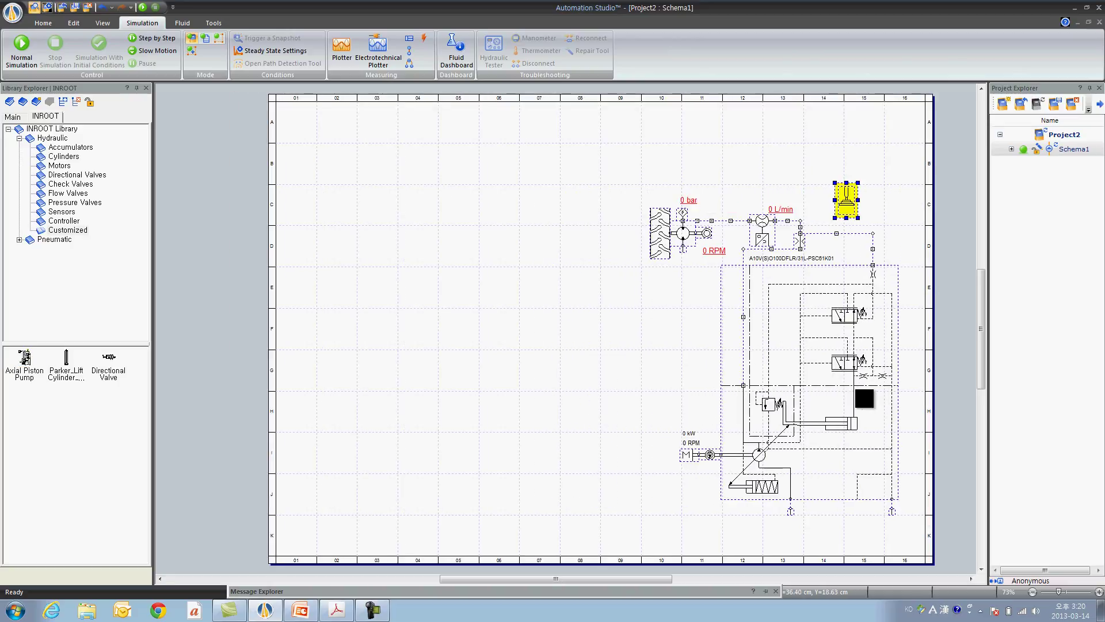
{"action": "scroll", "coordinate": [924, 423], "scroll_direction": "up", "scroll_amount": 1}
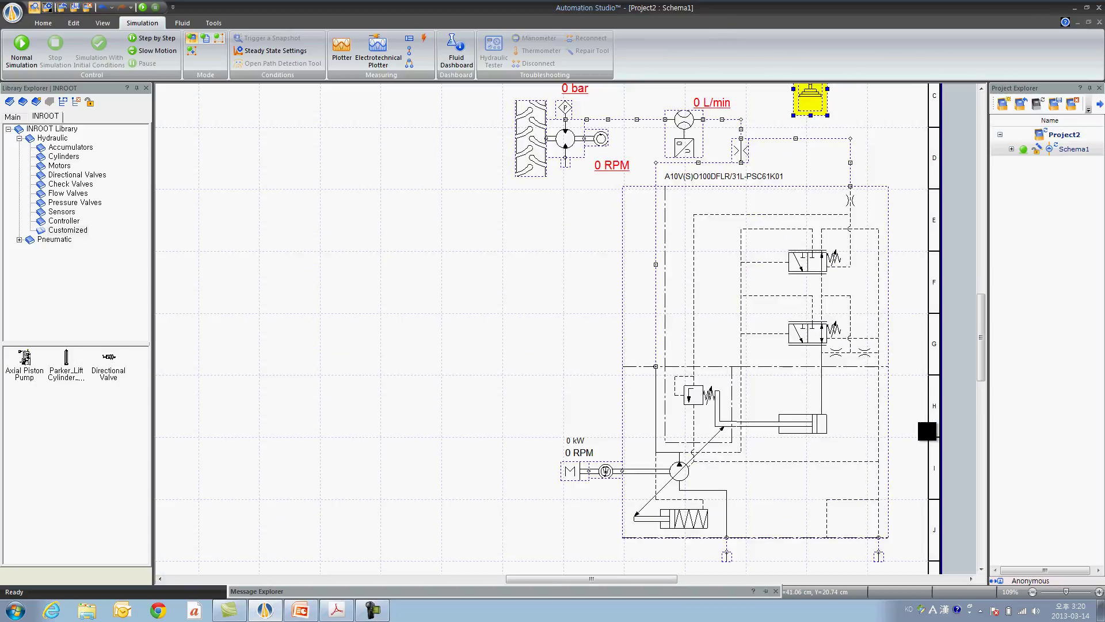
{"action": "left_click_drag", "start_coordinate": [867, 290], "coordinate": [772, 310]}
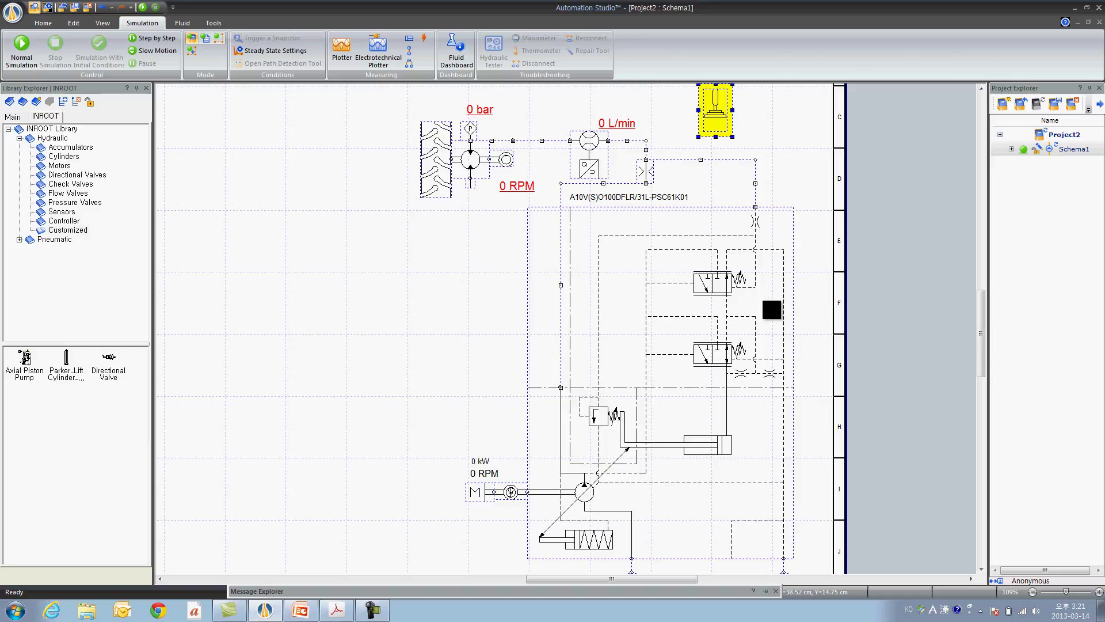
{"action": "left_click", "coordinate": [419, 325]}
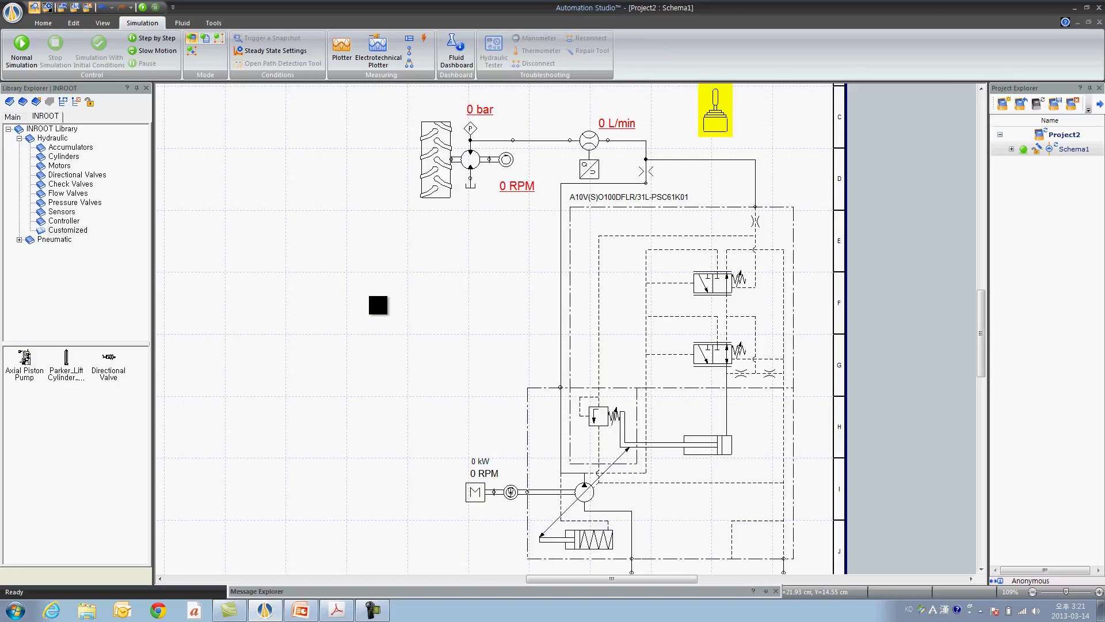
- Examine the component properties of the two-direction hydraulic motor beside the tire, and close them
{"action": "double_click", "coordinate": [479, 164]}
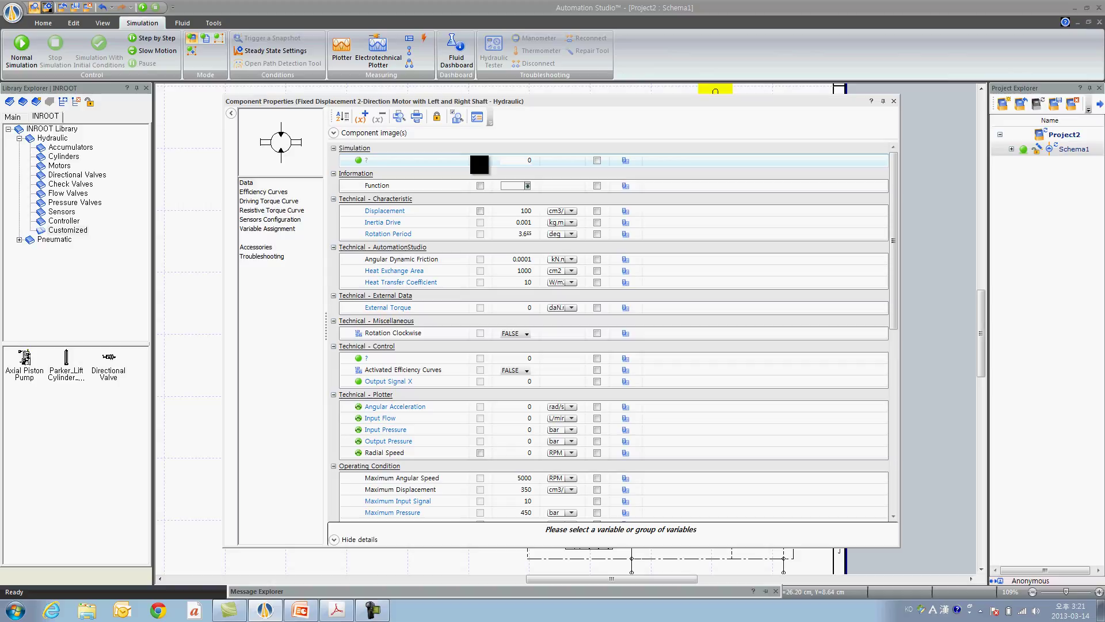
{"action": "left_click", "coordinate": [893, 102]}
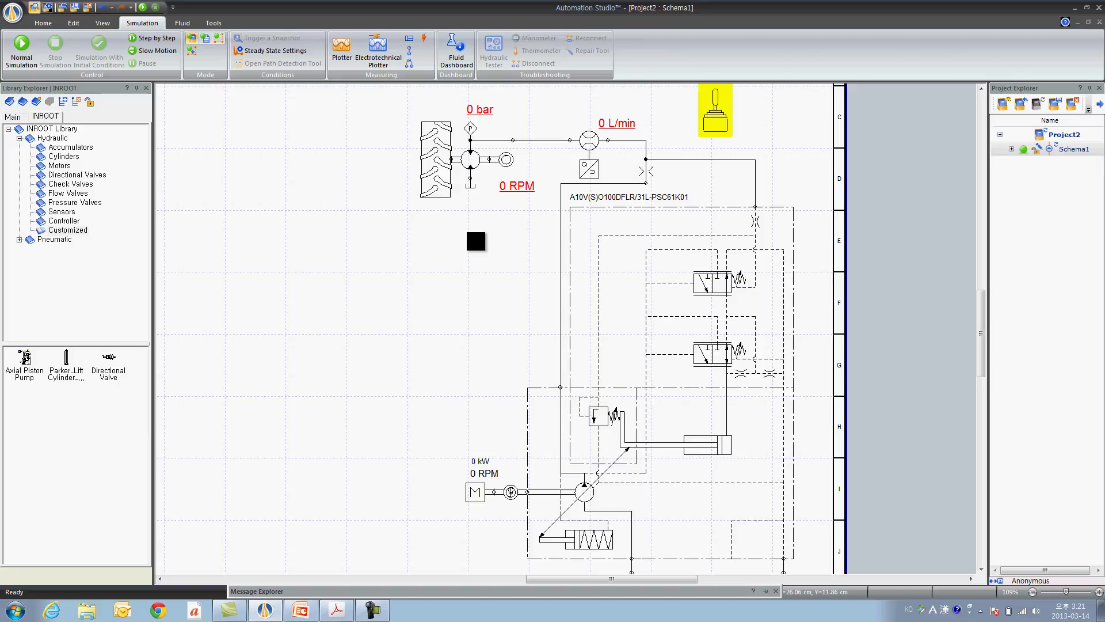
- Start a normal simulation of the axial piston pump circuit
{"action": "left_click_drag", "start_coordinate": [696, 291], "coordinate": [644, 308]}
{"action": "left_click", "coordinate": [22, 47]}
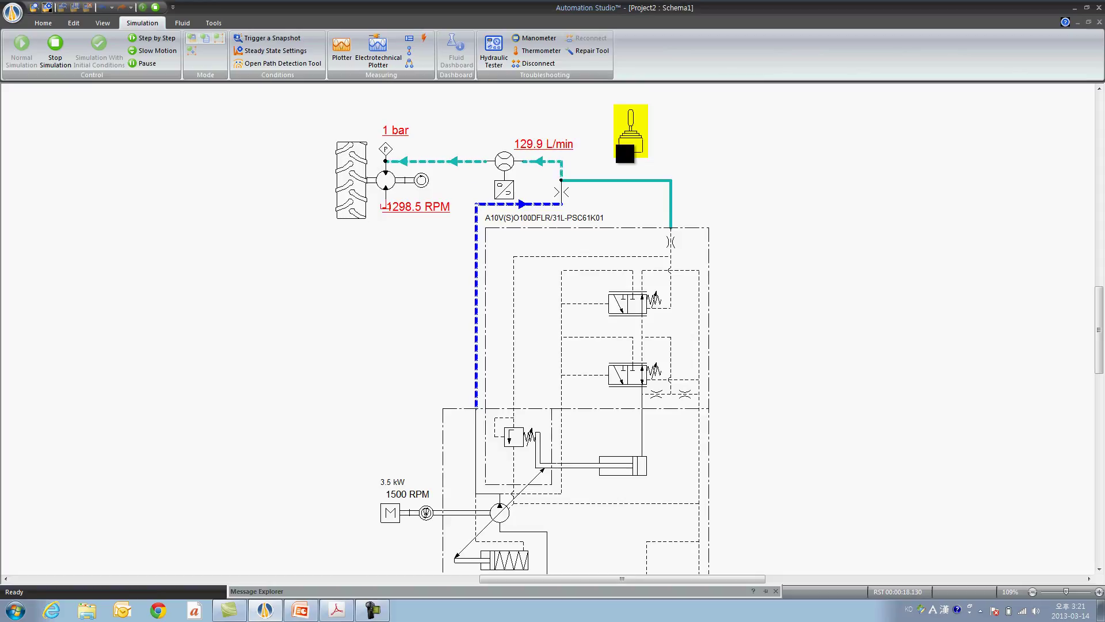
- Open the joystick control, set the motor load to X 0.4, and stop the simulation after closing the joystick
{"action": "left_click", "coordinate": [640, 148]}
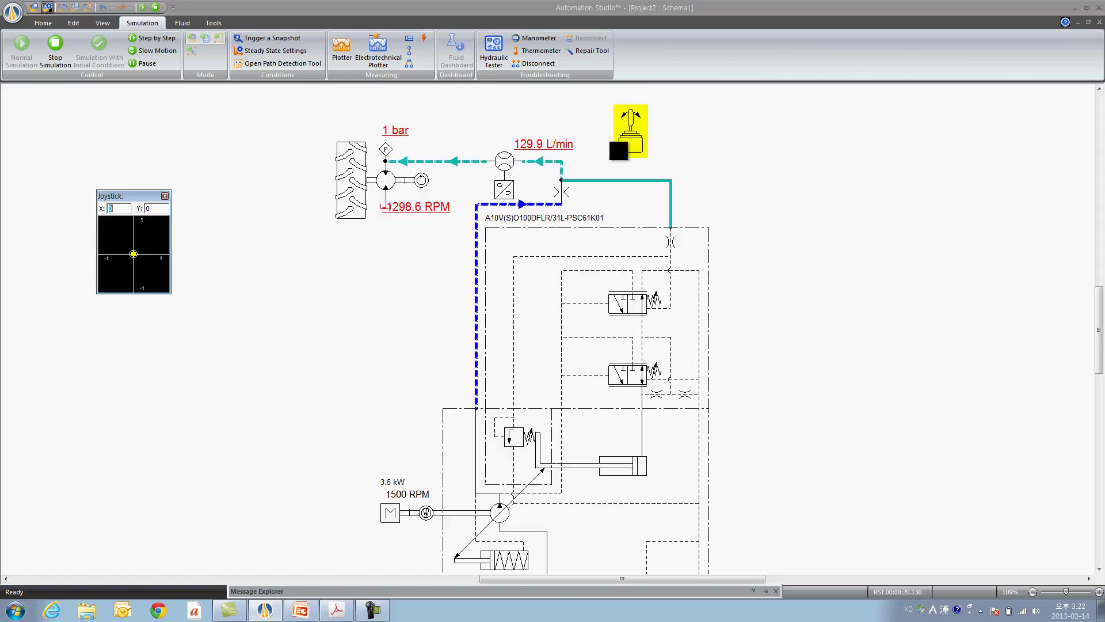
{"action": "left_click_drag", "start_coordinate": [165, 198], "coordinate": [282, 148]}
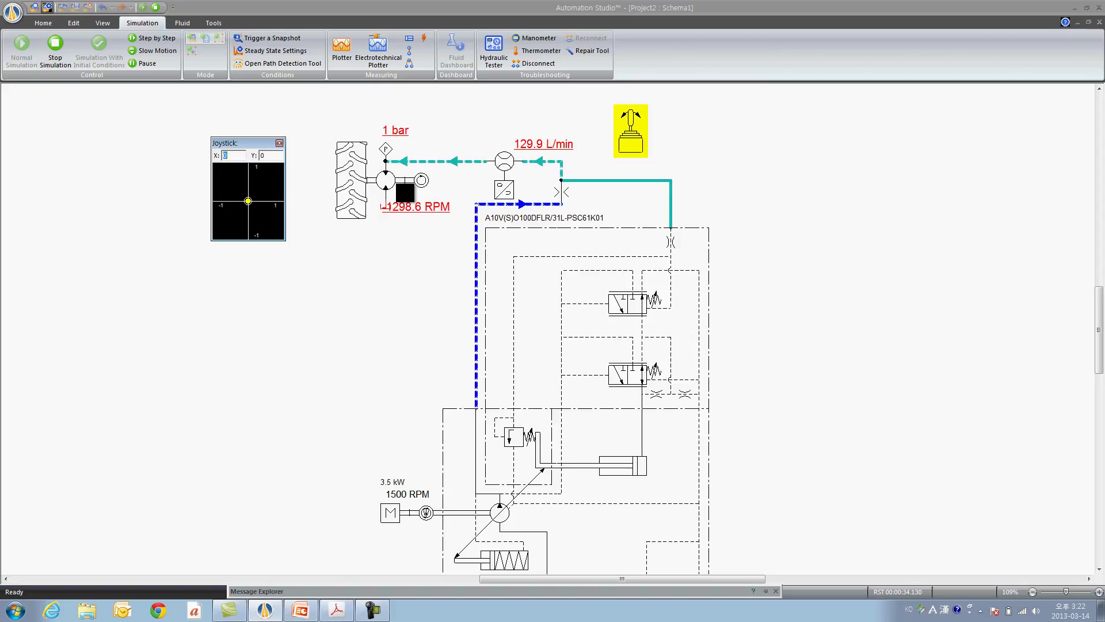
{"action": "left_click_drag", "start_coordinate": [248, 199], "coordinate": [253, 201]}
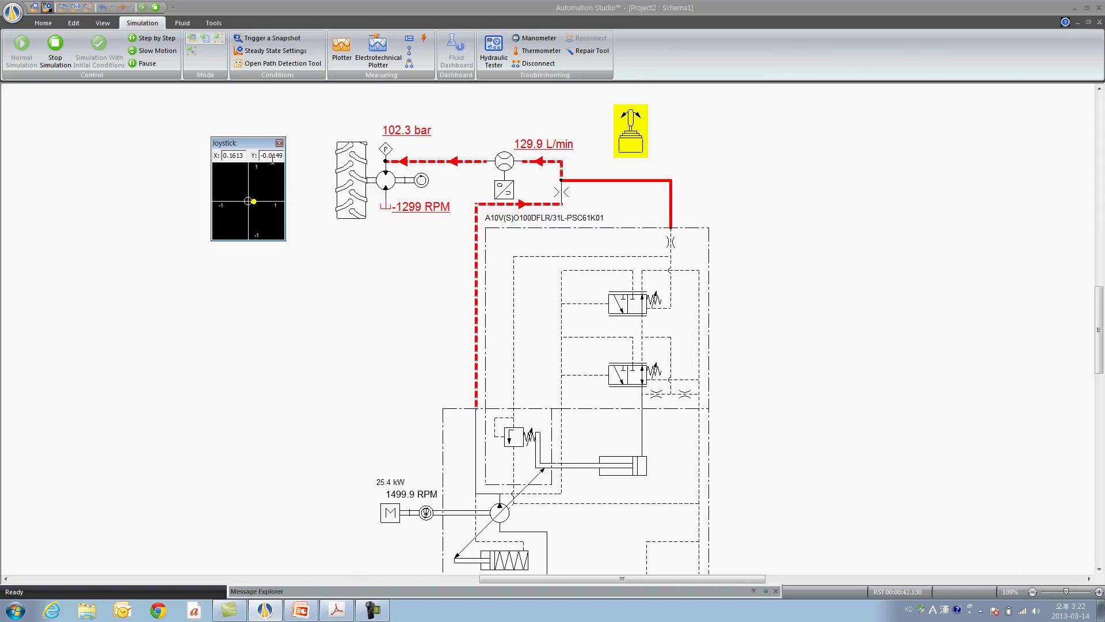
{"action": "key", "text": "BackSpace"}
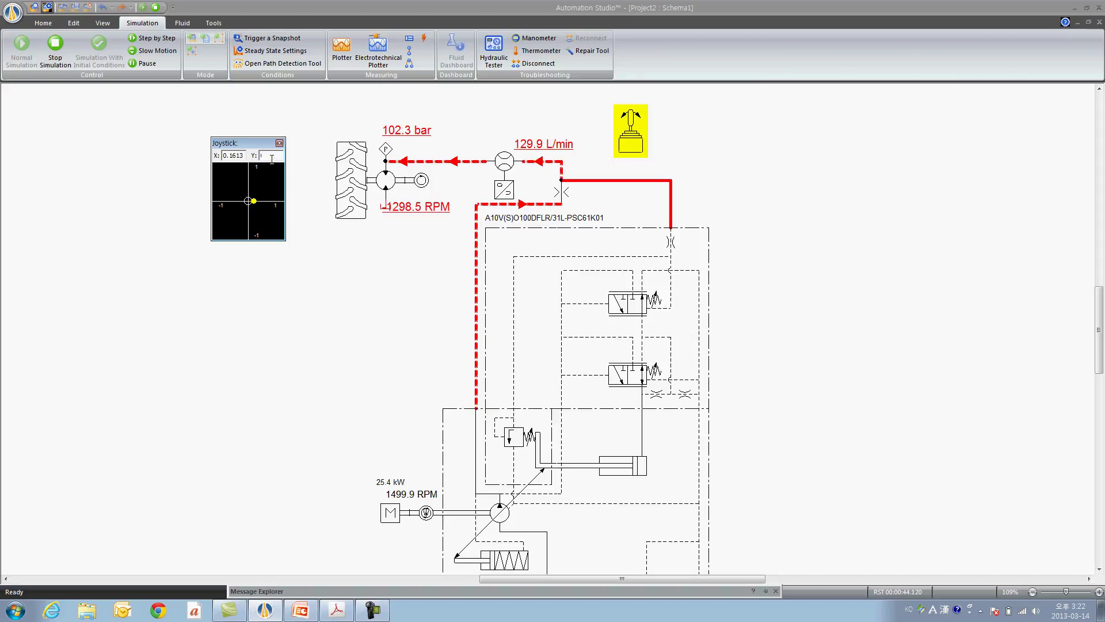
{"action": "type", "text": "0.4"}
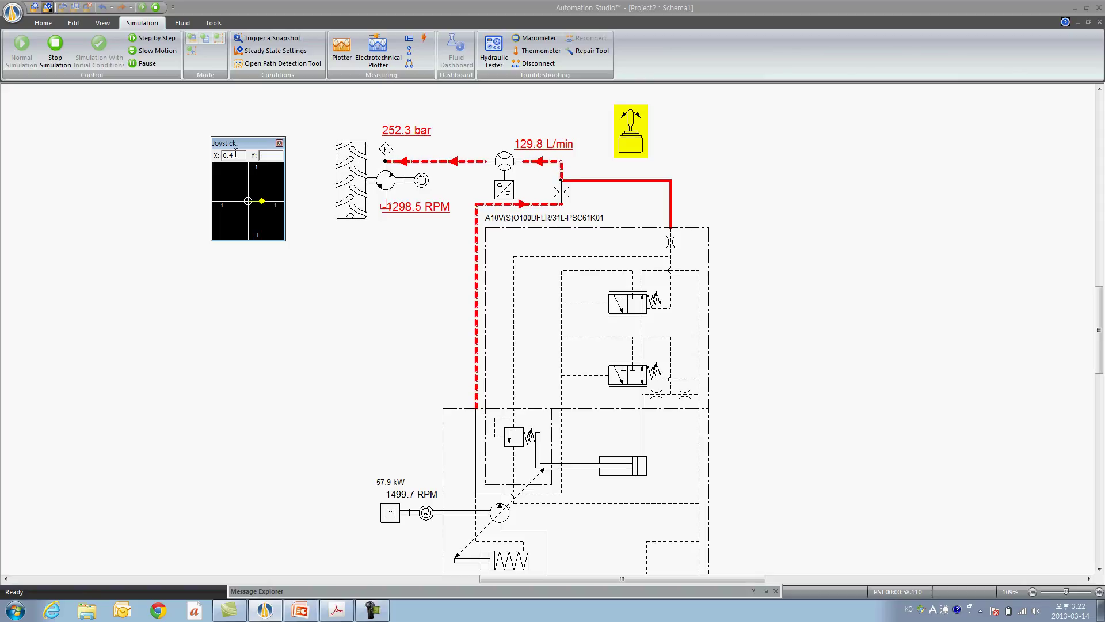
{"action": "left_click", "coordinate": [280, 143]}
{"action": "left_click", "coordinate": [55, 45]}
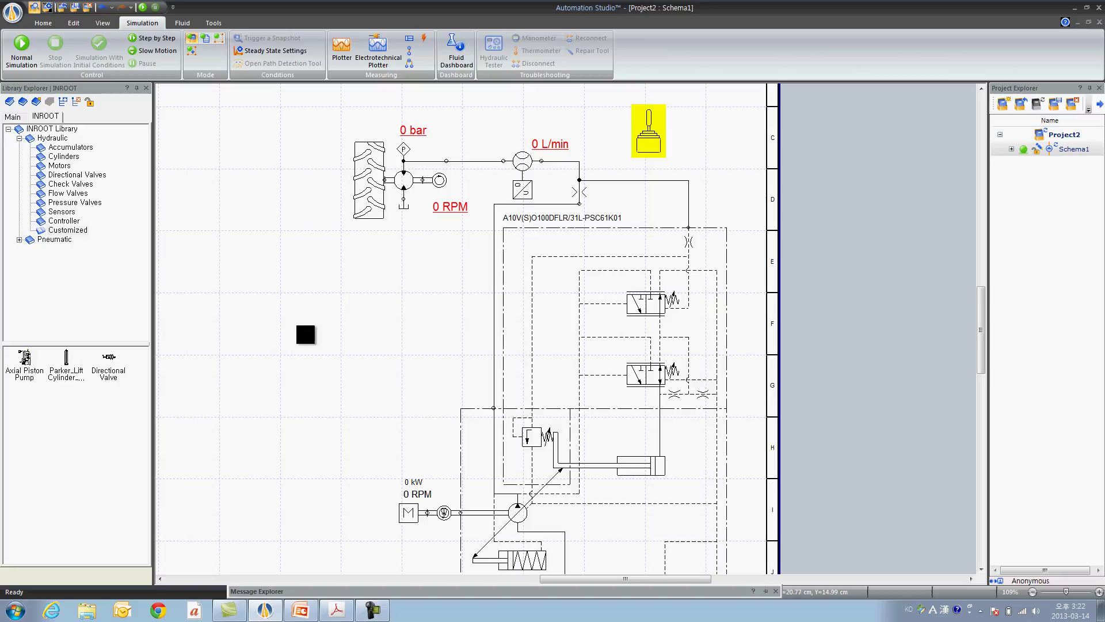
- Duplicate the complete axial piston pump circuit with its joystick so that the copies occupy columns 1 to 6 and 11 to 16
{"action": "scroll", "coordinate": [435, 366], "scroll_direction": "down", "scroll_amount": 3}
{"action": "scroll", "coordinate": [434, 337], "scroll_direction": "up", "scroll_amount": 1}
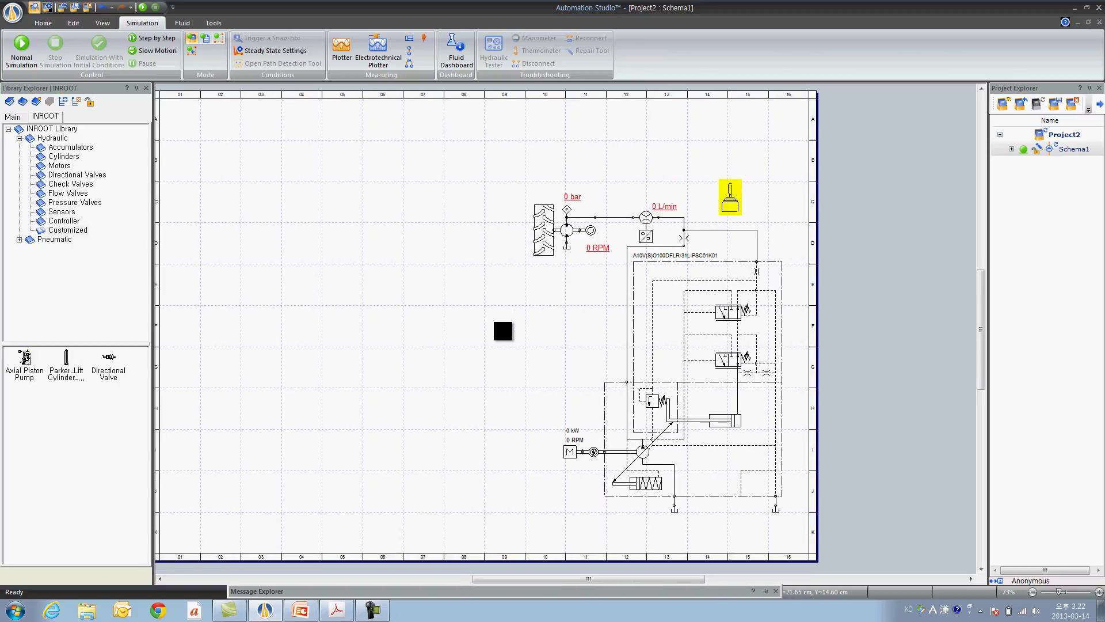
{"action": "left_click_drag", "start_coordinate": [869, 543], "coordinate": [487, 144]}
{"action": "left_click_drag", "start_coordinate": [749, 351], "coordinate": [761, 387]}
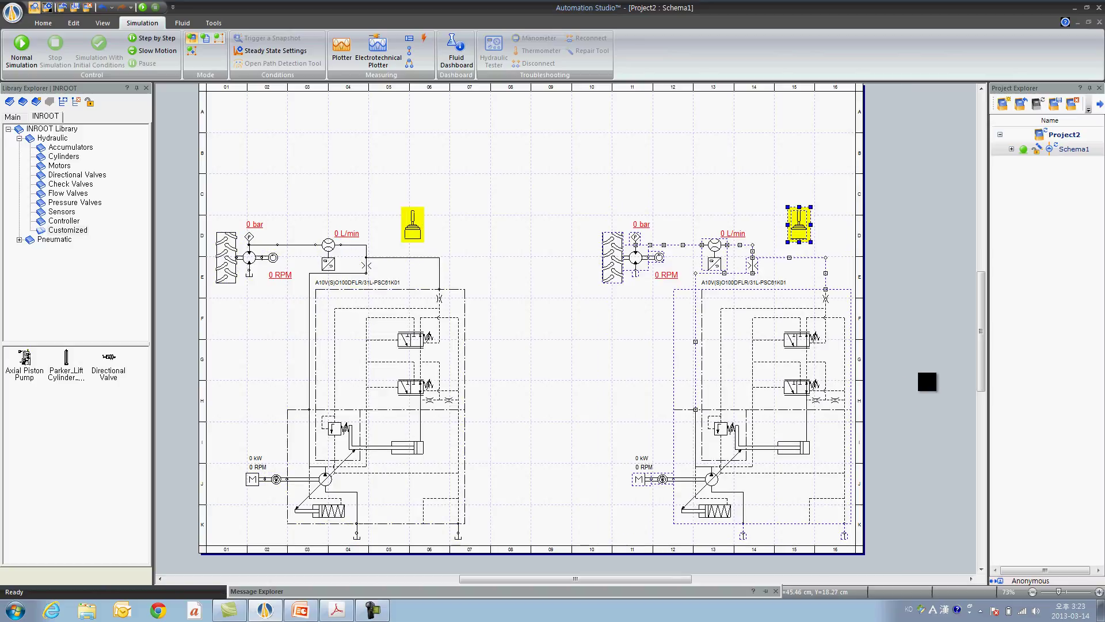
{"action": "left_click", "coordinate": [660, 320]}
- Delete the tire and the two-direction hydraulic motor from the circuit in columns 11 to 16
{"action": "left_click", "coordinate": [616, 268]}
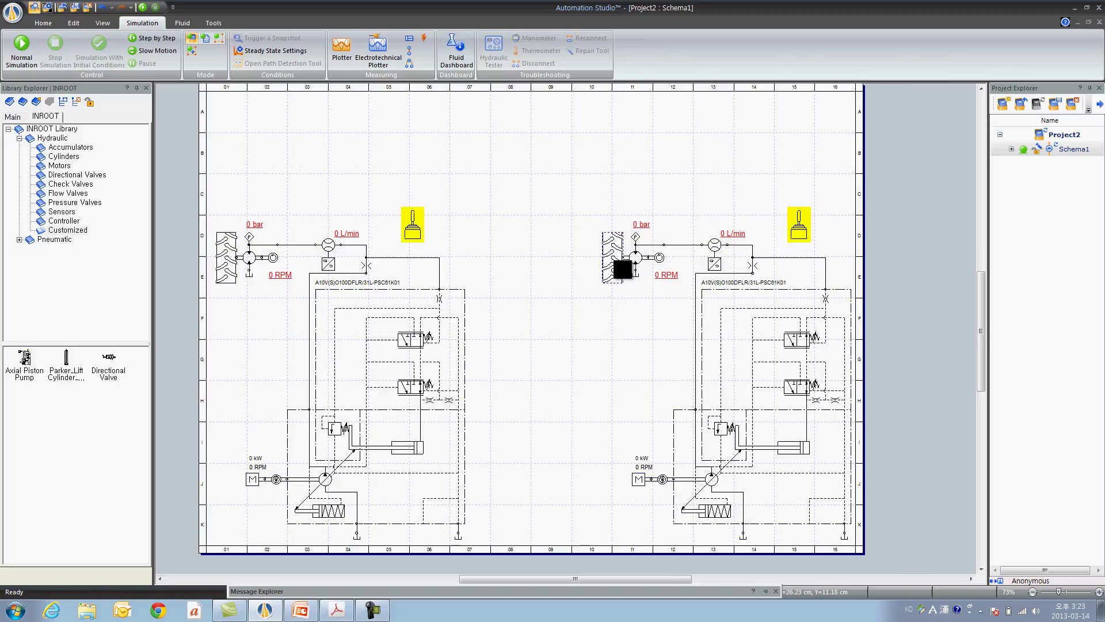
{"action": "key", "text": "Delete"}
{"action": "left_click", "coordinate": [634, 259]}
{"action": "key", "text": "Delete"}
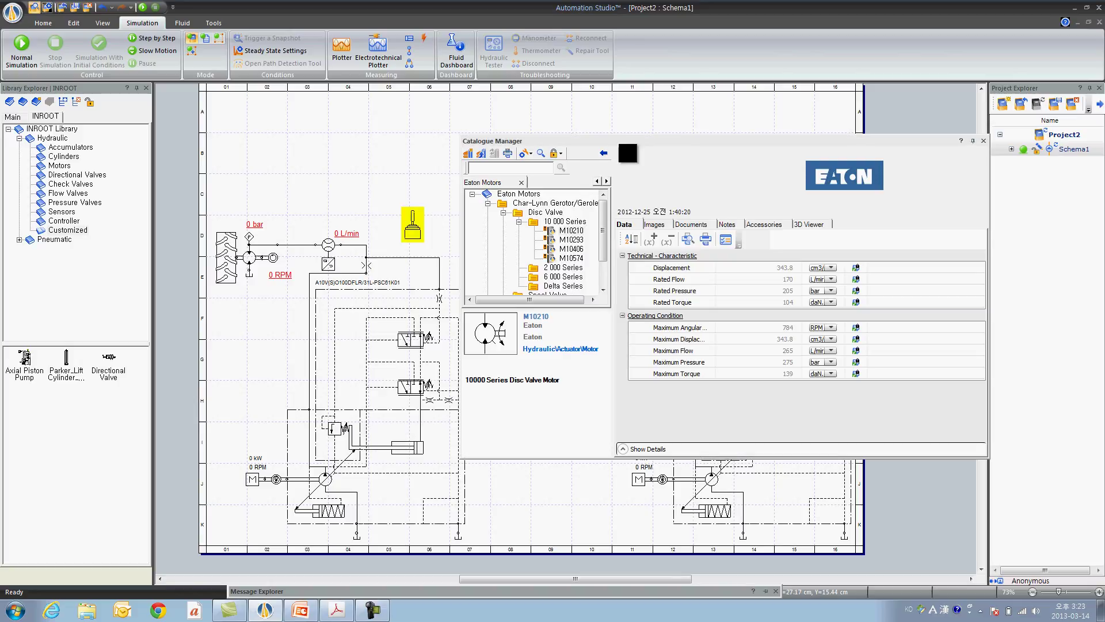
- Browse the Linde Hydraulics catalogue to the HMA-02-A2-165N motor and list its attached documents
{"action": "left_click", "coordinate": [693, 184]}
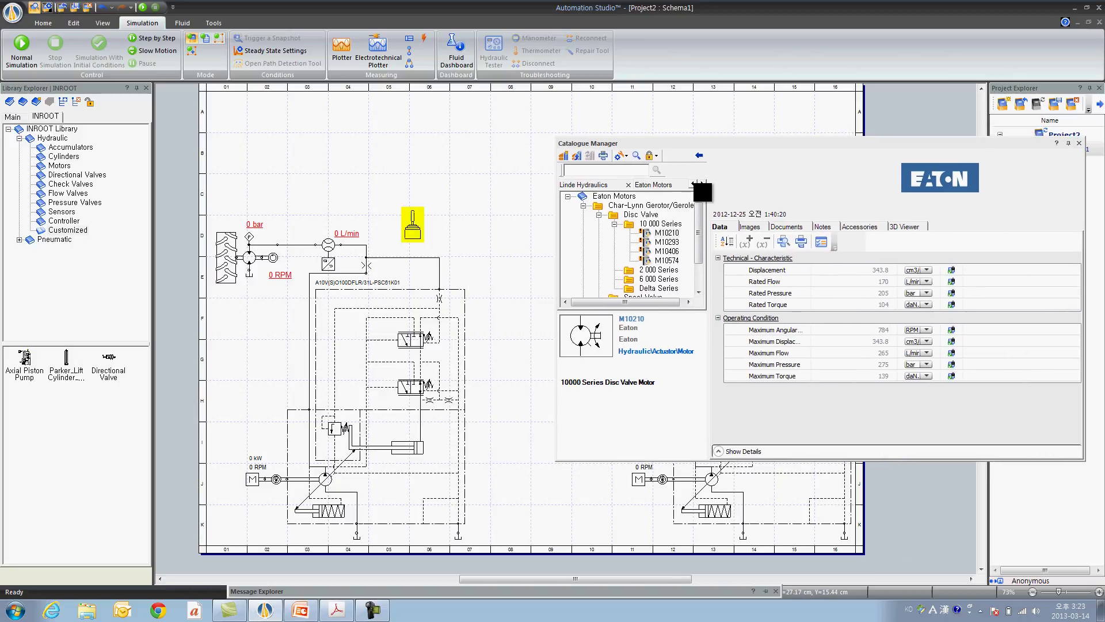
{"action": "left_click", "coordinate": [604, 184]}
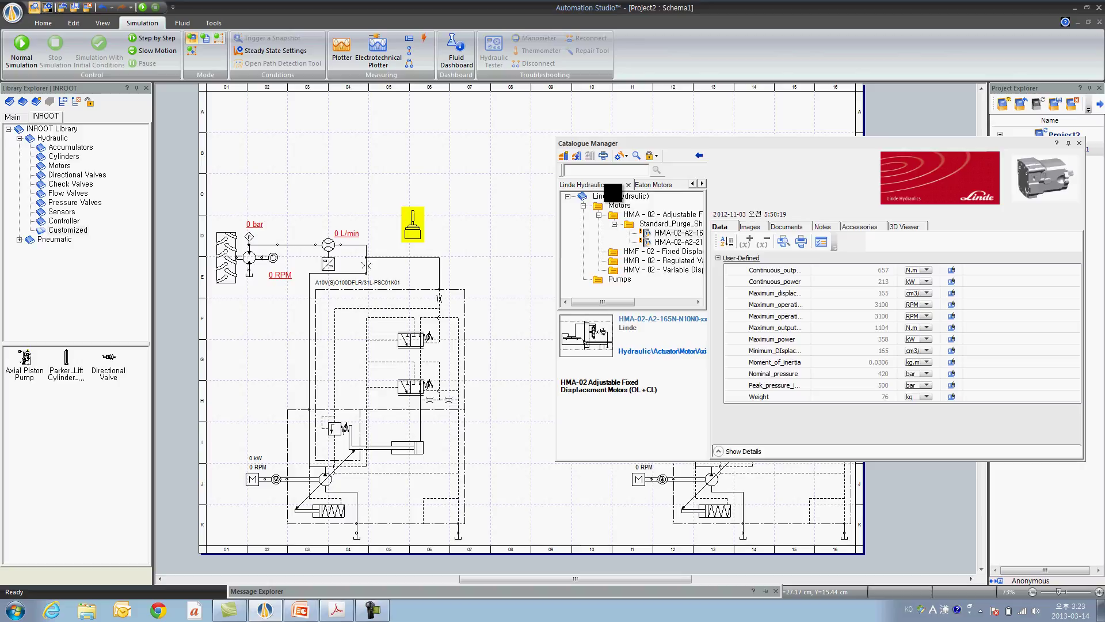
{"action": "left_click", "coordinate": [617, 214]}
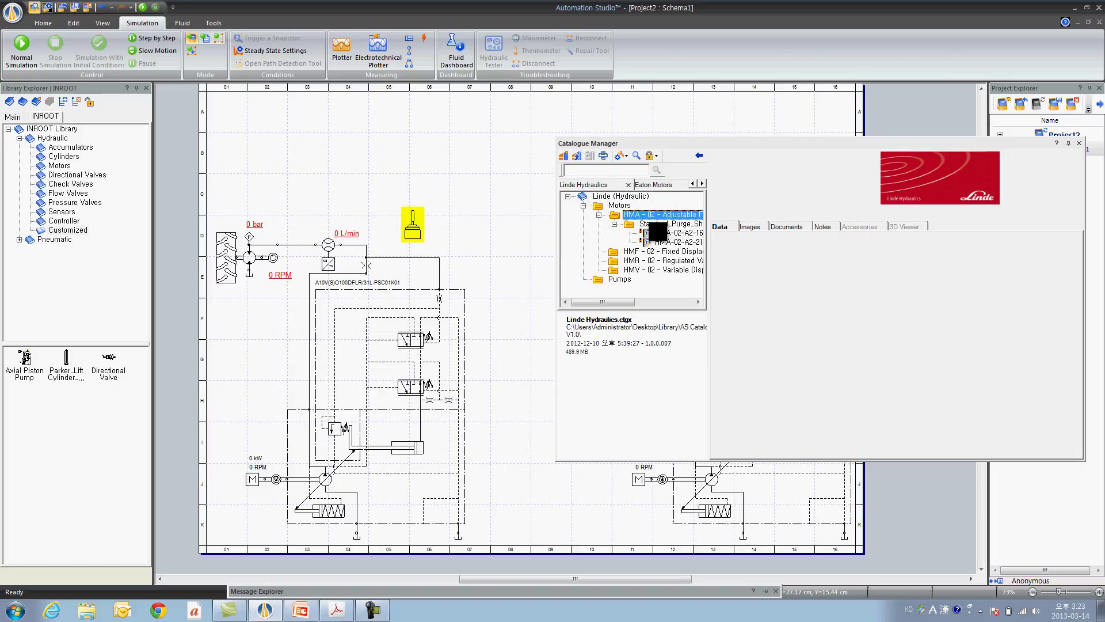
{"action": "left_click", "coordinate": [662, 233]}
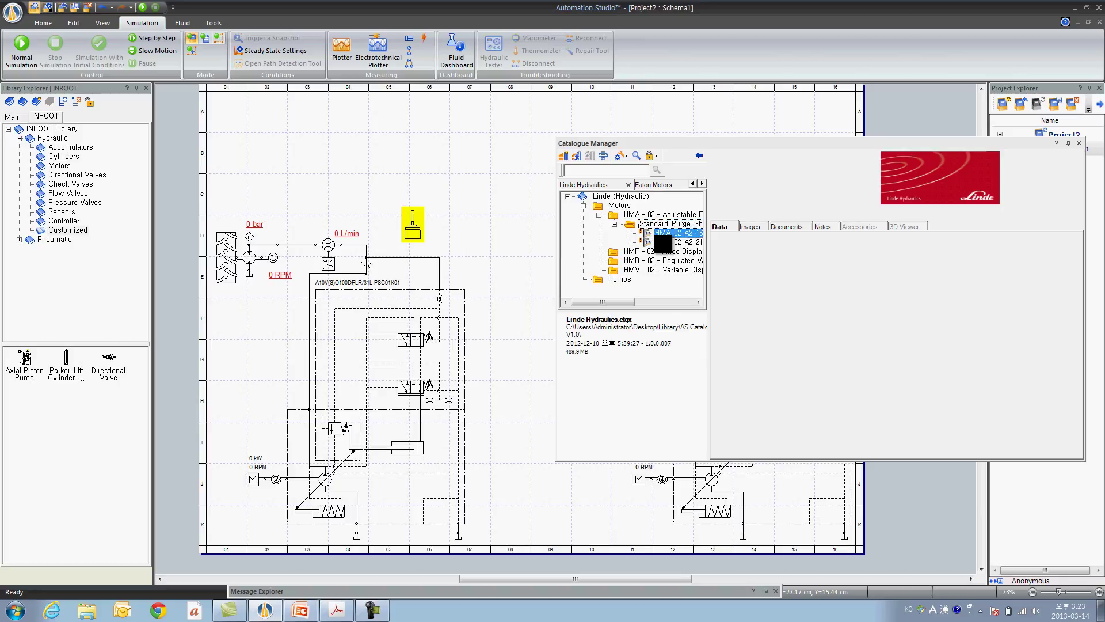
{"action": "left_click", "coordinate": [610, 171]}
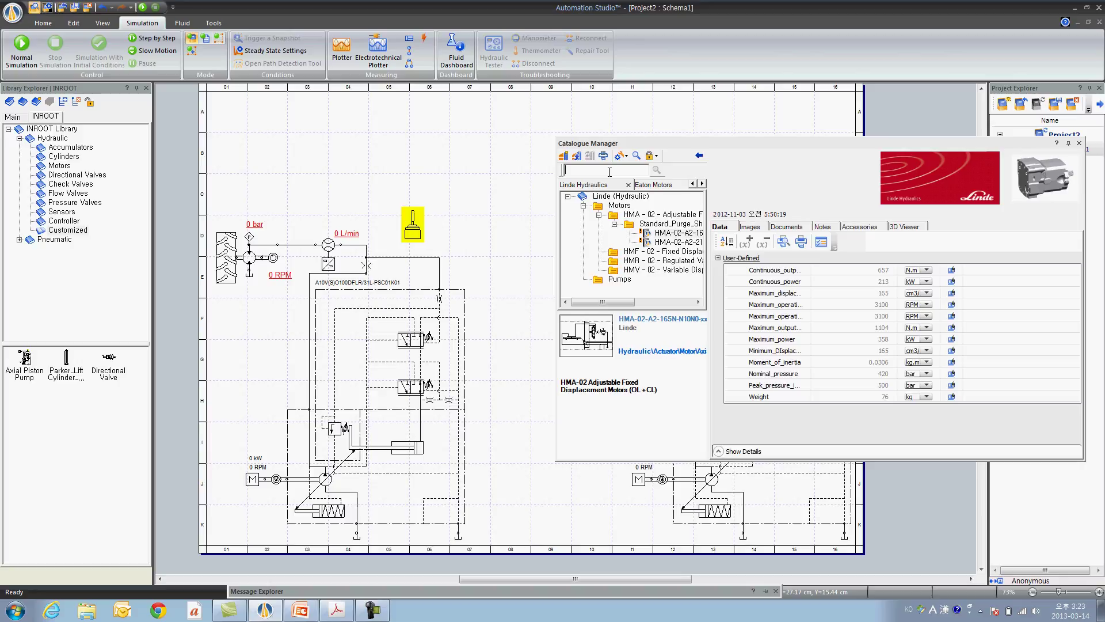
{"action": "left_click_drag", "start_coordinate": [665, 233], "coordinate": [793, 232]}
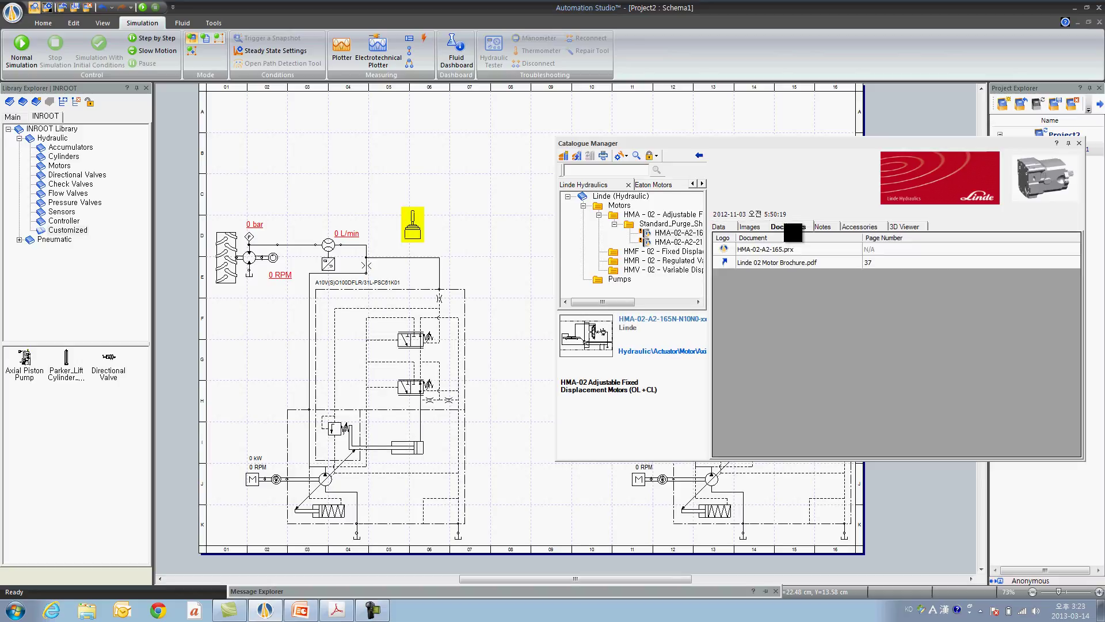
- Open Linde 02 Motor Brochure.pdf in Adobe Acrobat, review its HMA-02 page and first two pages, and close it
{"action": "left_click", "coordinate": [778, 265]}
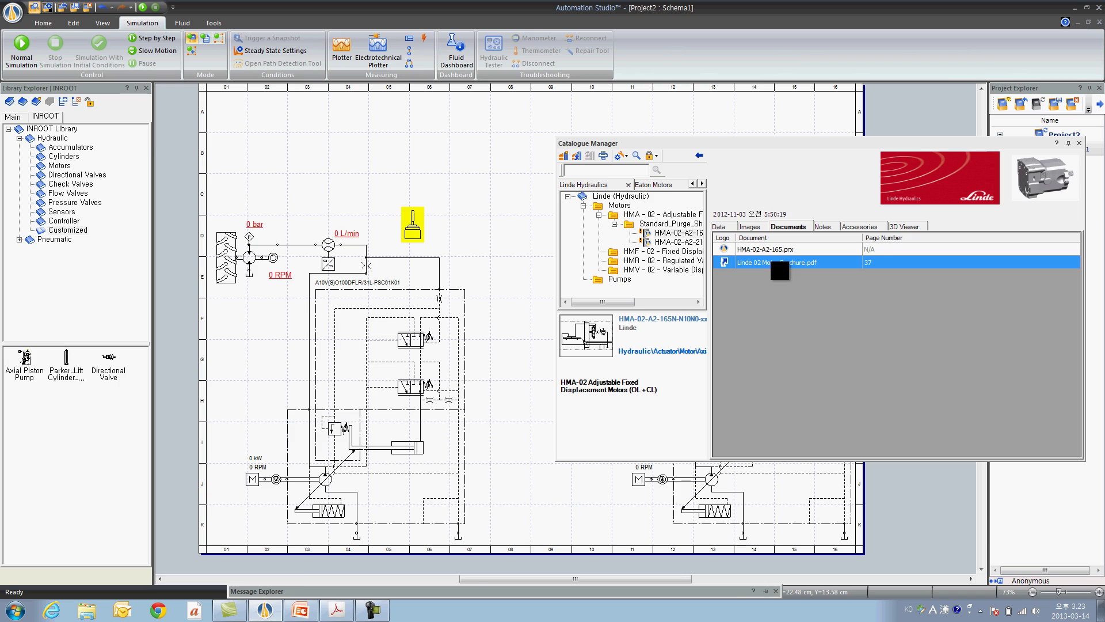
{"action": "double_click", "coordinate": [780, 264]}
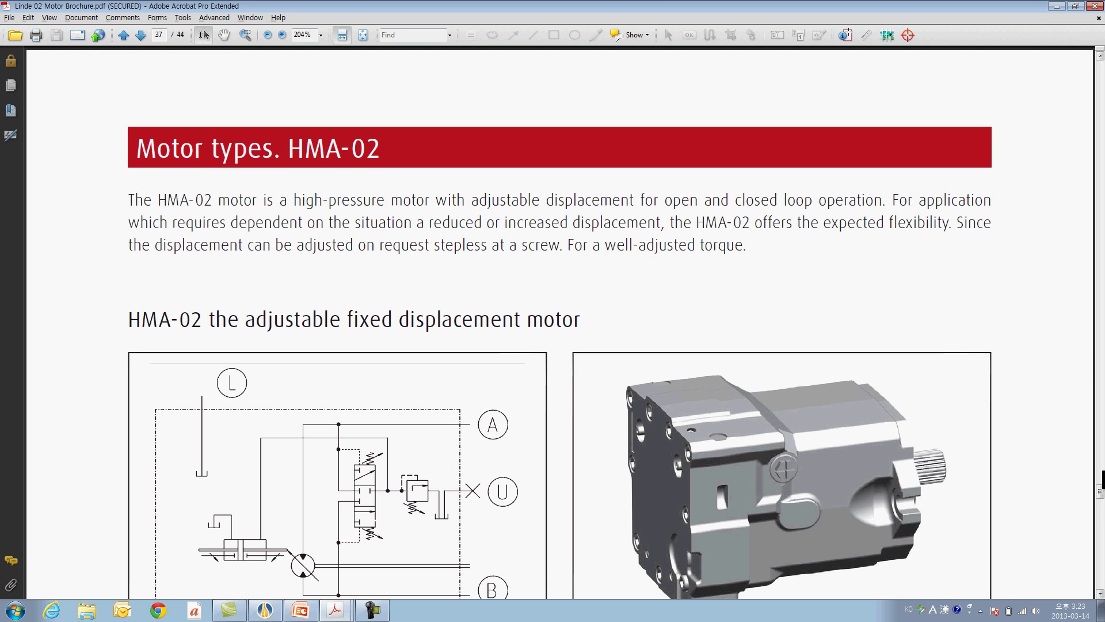
{"action": "left_click_drag", "start_coordinate": [1101, 498], "coordinate": [1094, 67]}
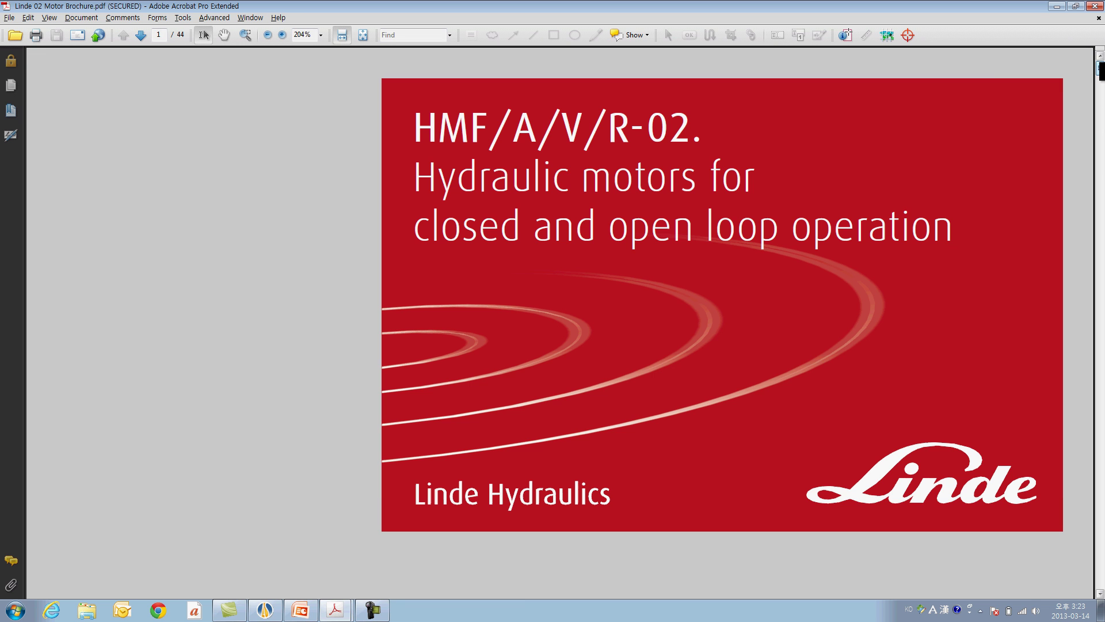
{"action": "key", "text": "ctrl+0"}
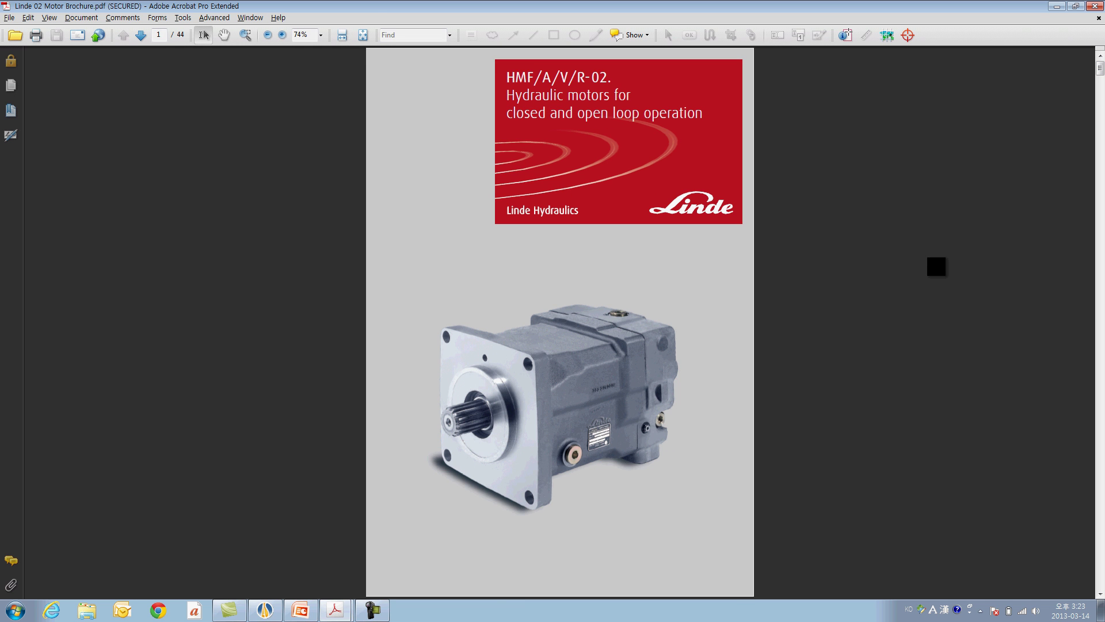
{"action": "scroll", "coordinate": [560, 323], "scroll_direction": "down", "scroll_amount": 10}
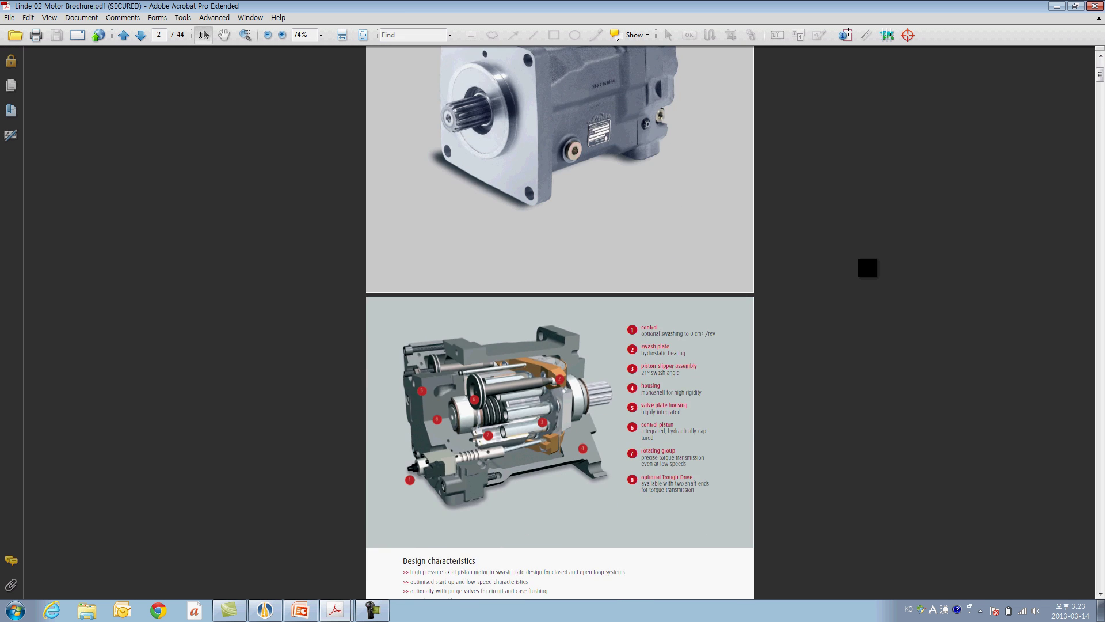
{"action": "scroll", "coordinate": [560, 323], "scroll_direction": "down", "scroll_amount": 5}
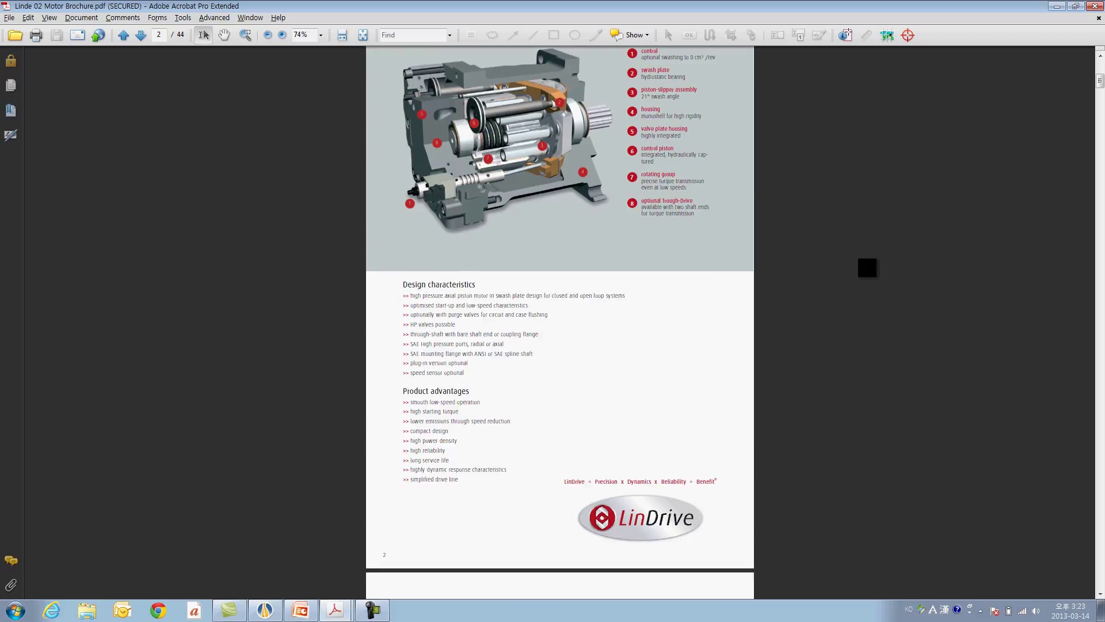
{"action": "left_click", "coordinate": [1097, 6]}
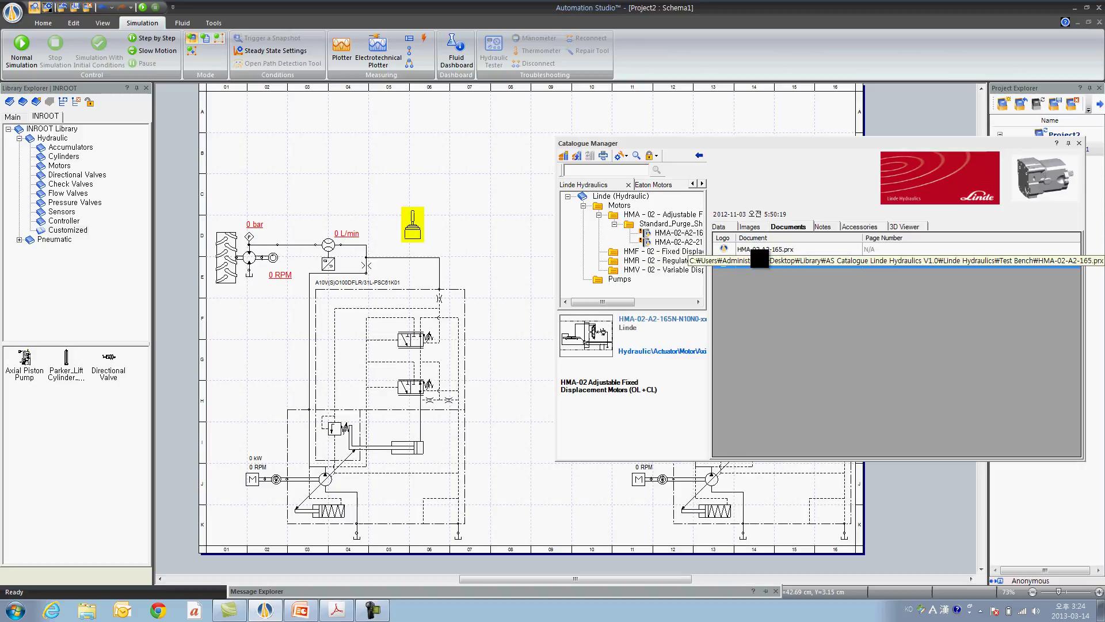
- Simulate the HMA-02-A2-165.prx test bench from the catalogue documents, and close its project
{"action": "double_click", "coordinate": [766, 249]}
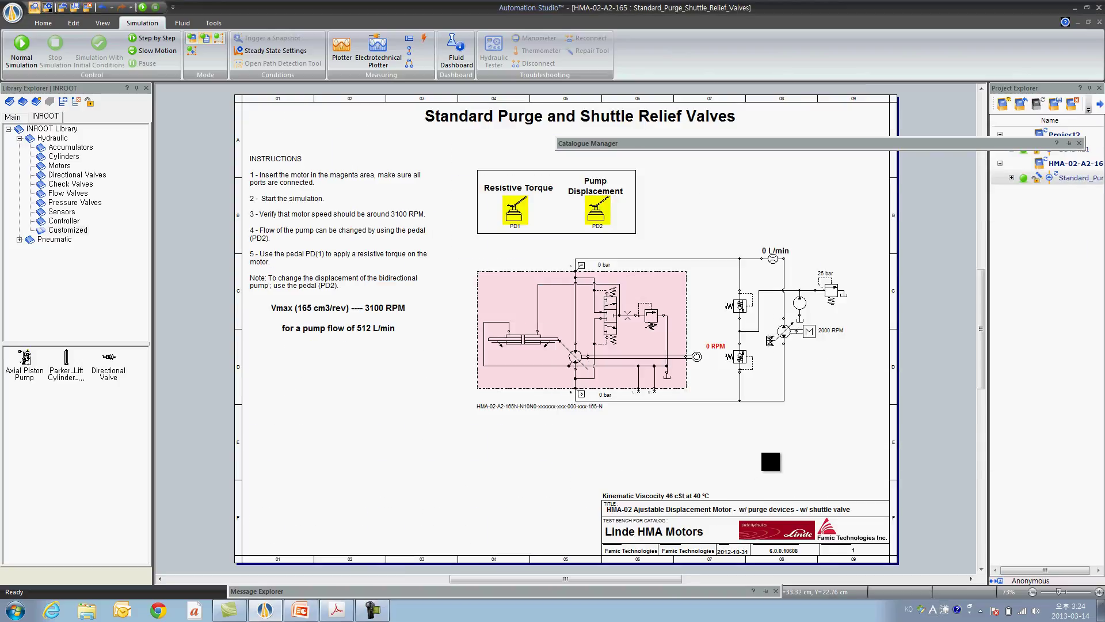
{"action": "key", "text": "F5"}
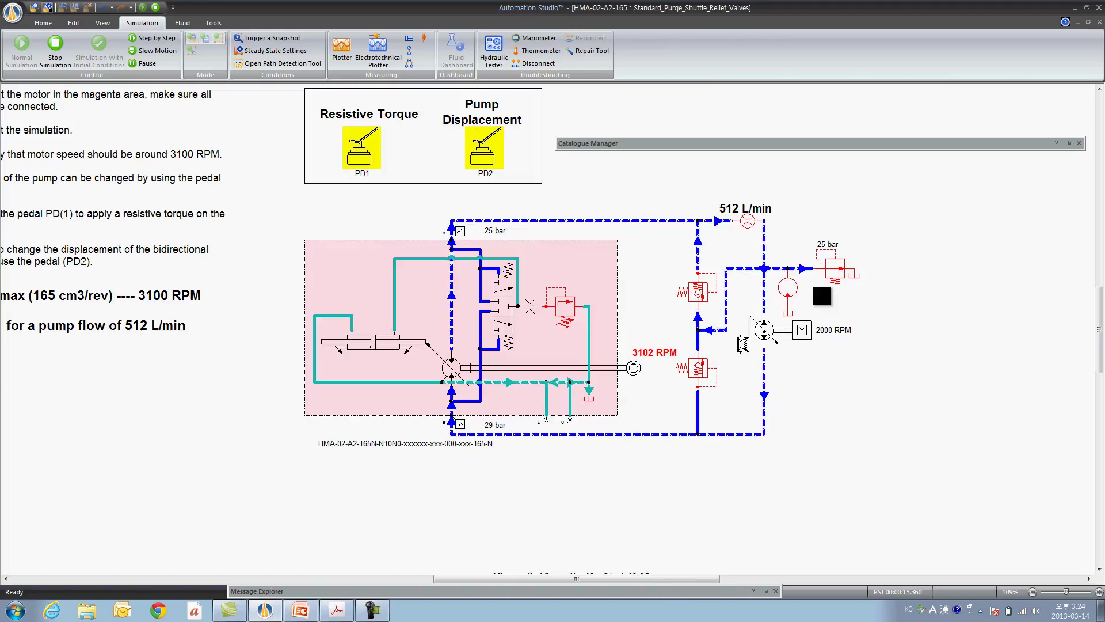
{"action": "key", "text": "Escape"}
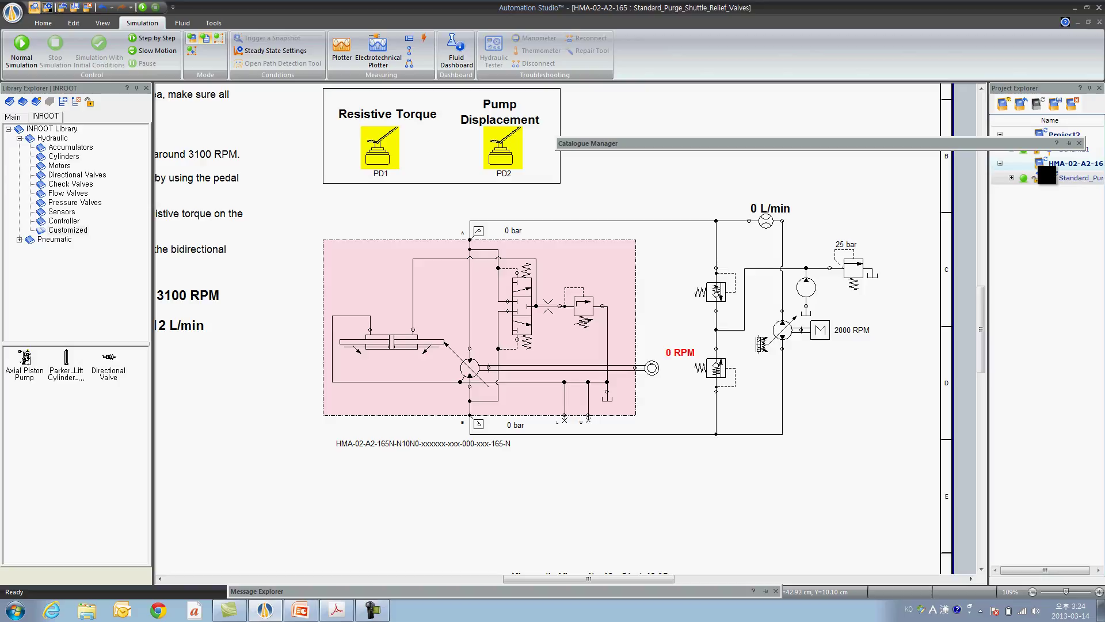
{"action": "left_click", "coordinate": [1039, 166]}
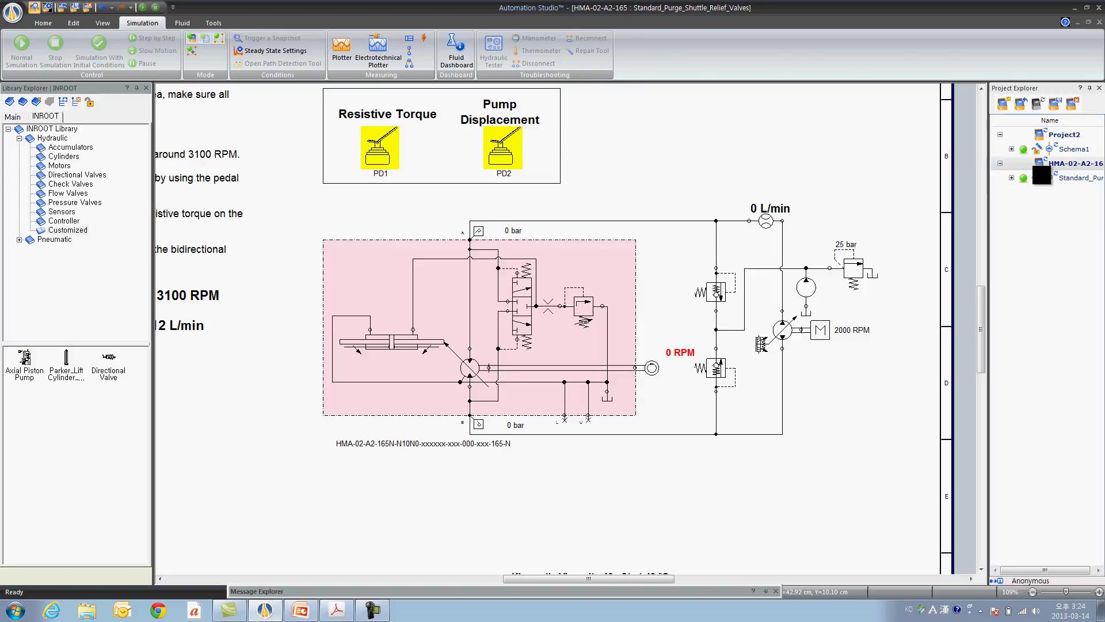
{"action": "key", "text": "Delete"}
{"action": "left_click", "coordinate": [563, 332]}
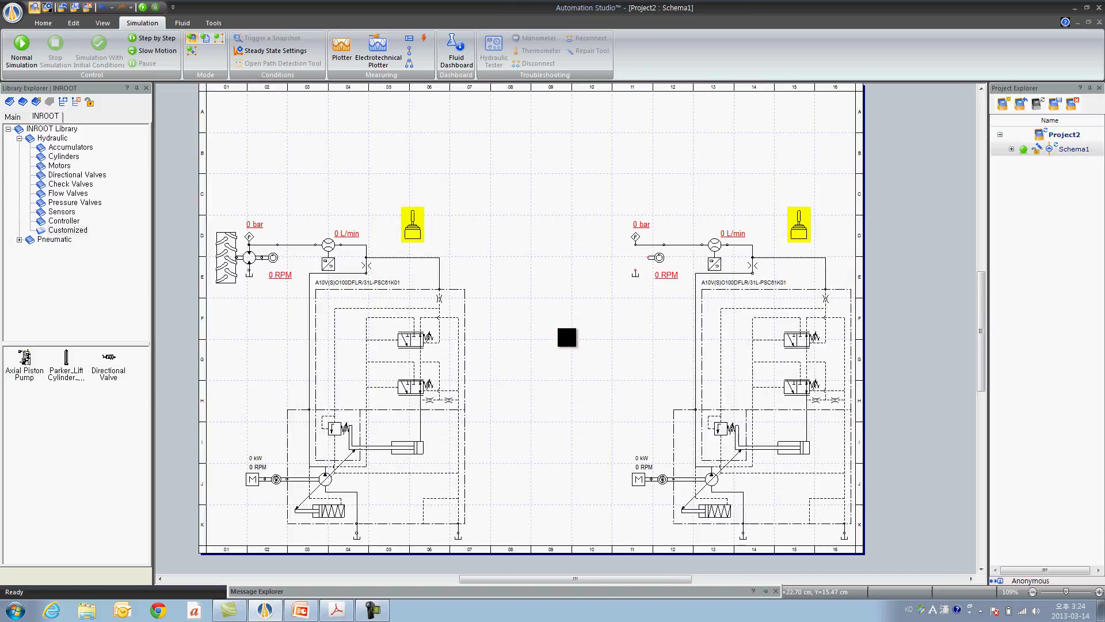
- Place the Linde HMA-02-A2-165N motor from the catalogue near the schematic's upper edge, across columns 6 to 11
{"action": "left_click_drag", "start_coordinate": [646, 316], "coordinate": [584, 354]}
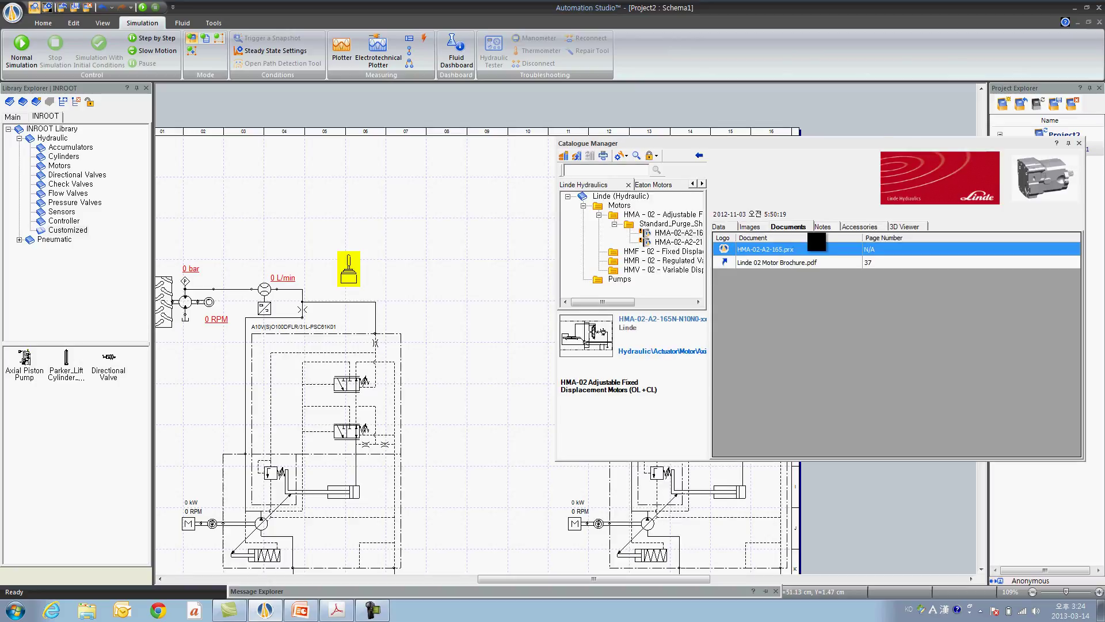
{"action": "left_click_drag", "start_coordinate": [719, 142], "coordinate": [888, 125]}
{"action": "left_click_drag", "start_coordinate": [771, 316], "coordinate": [374, 155]}
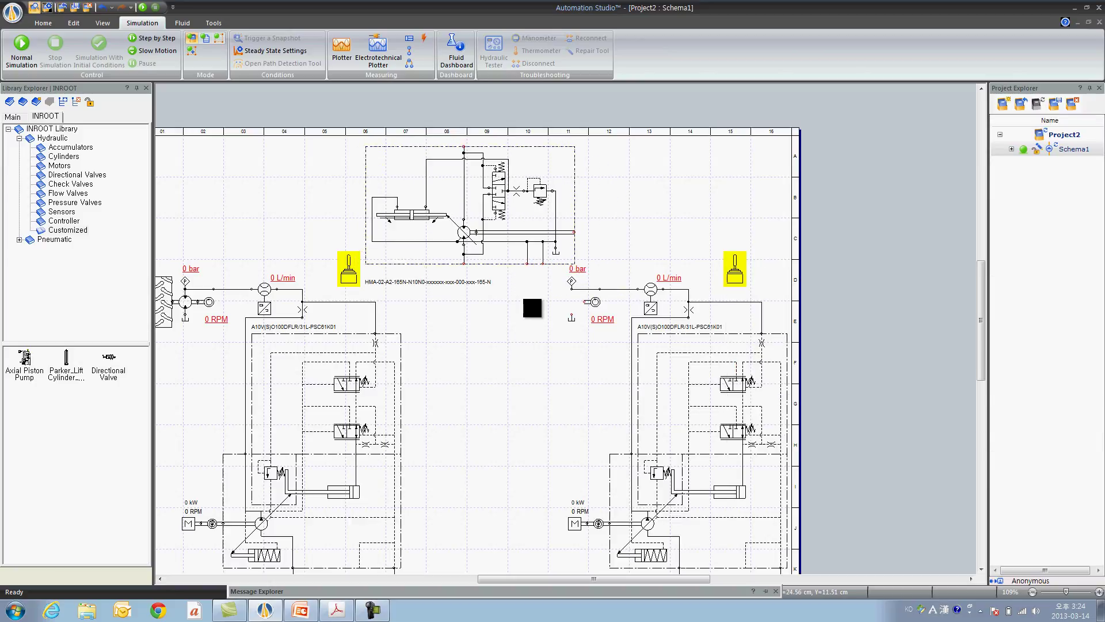
- Connect the Linde motor with the loose tank on its lower port, the rotation sensor on its shaft, and the pressure line on its upper port
{"action": "scroll", "coordinate": [525, 323], "scroll_direction": "up", "scroll_amount": 4}
{"action": "left_click_drag", "start_coordinate": [541, 309], "coordinate": [590, 348]}
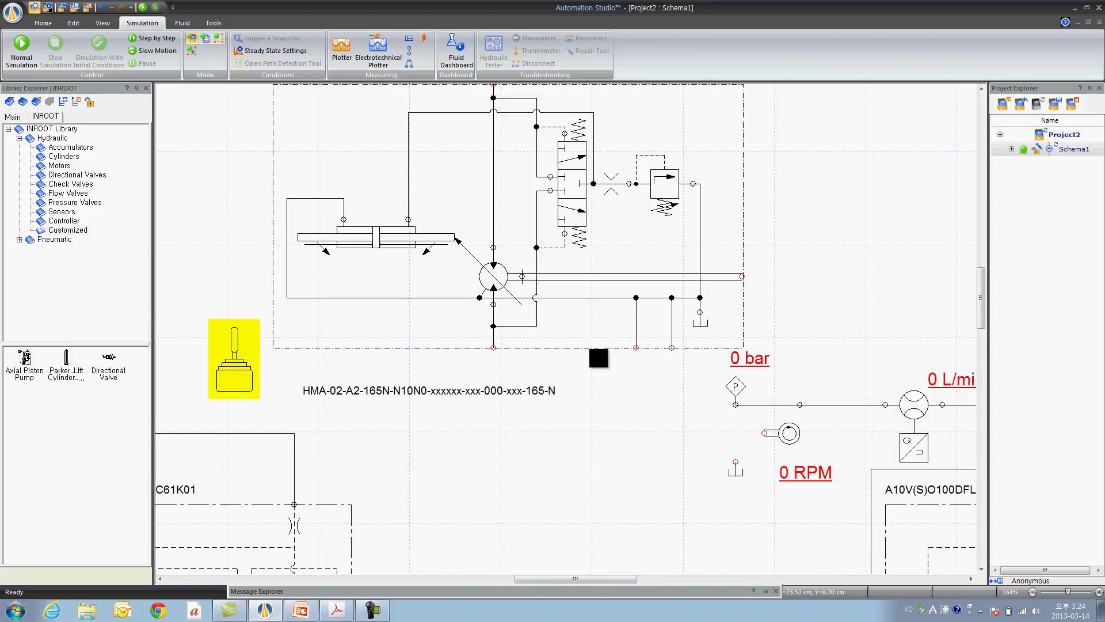
{"action": "left_click_drag", "start_coordinate": [734, 476], "coordinate": [493, 364]}
{"action": "left_click_drag", "start_coordinate": [798, 442], "coordinate": [878, 242]}
{"action": "left_click_drag", "start_coordinate": [736, 405], "coordinate": [525, 314]}
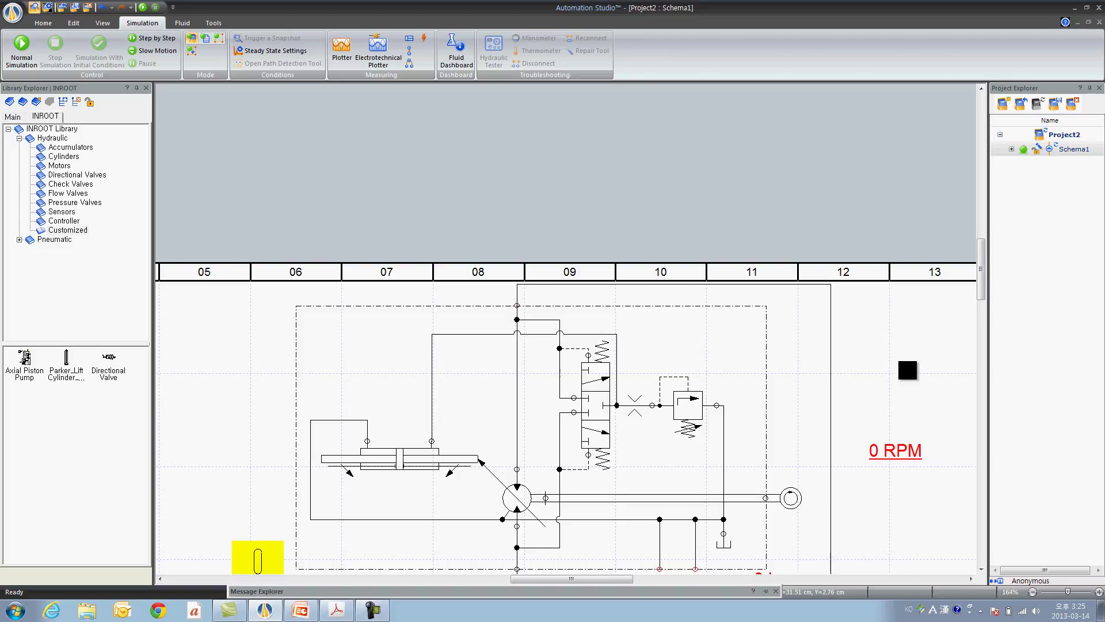
- Associate the Linde motor's Resistive Torque variable with Output Signal X of joystick JY1 in its variable assignment
{"action": "scroll", "coordinate": [908, 371], "scroll_direction": "down", "scroll_amount": 3}
{"action": "left_click_drag", "start_coordinate": [839, 457], "coordinate": [654, 250]}
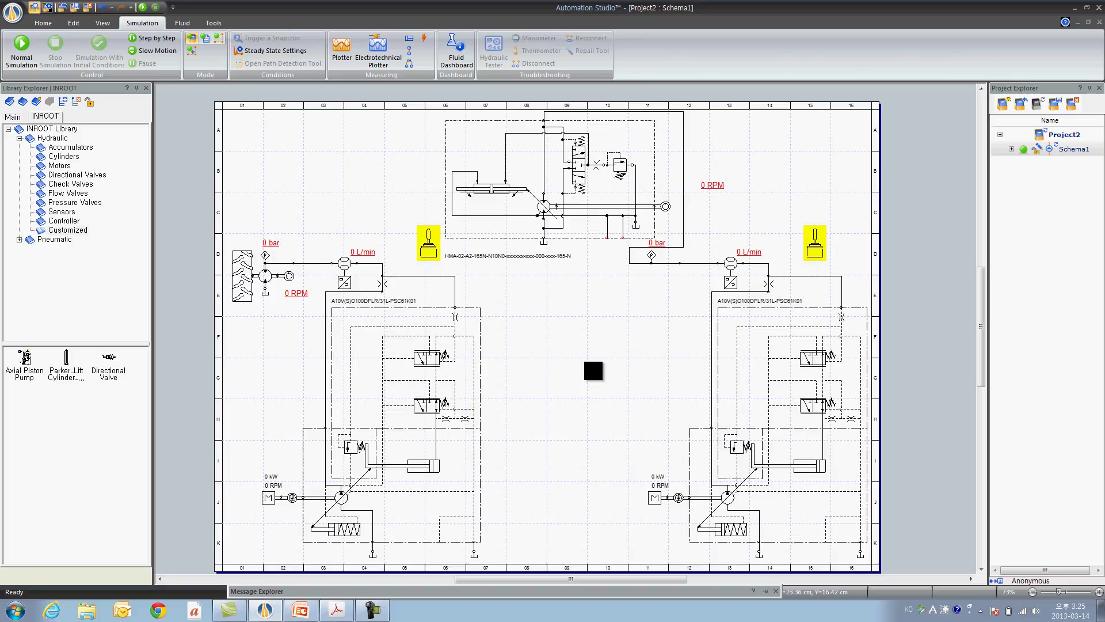
{"action": "double_click", "coordinate": [525, 198]}
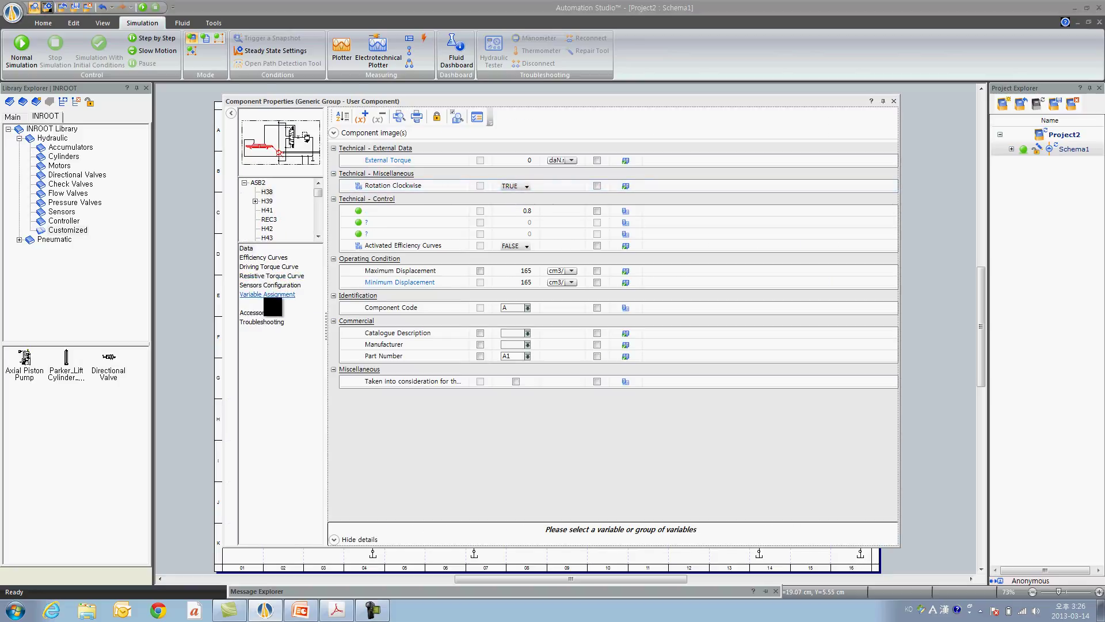
{"action": "left_click", "coordinate": [268, 295]}
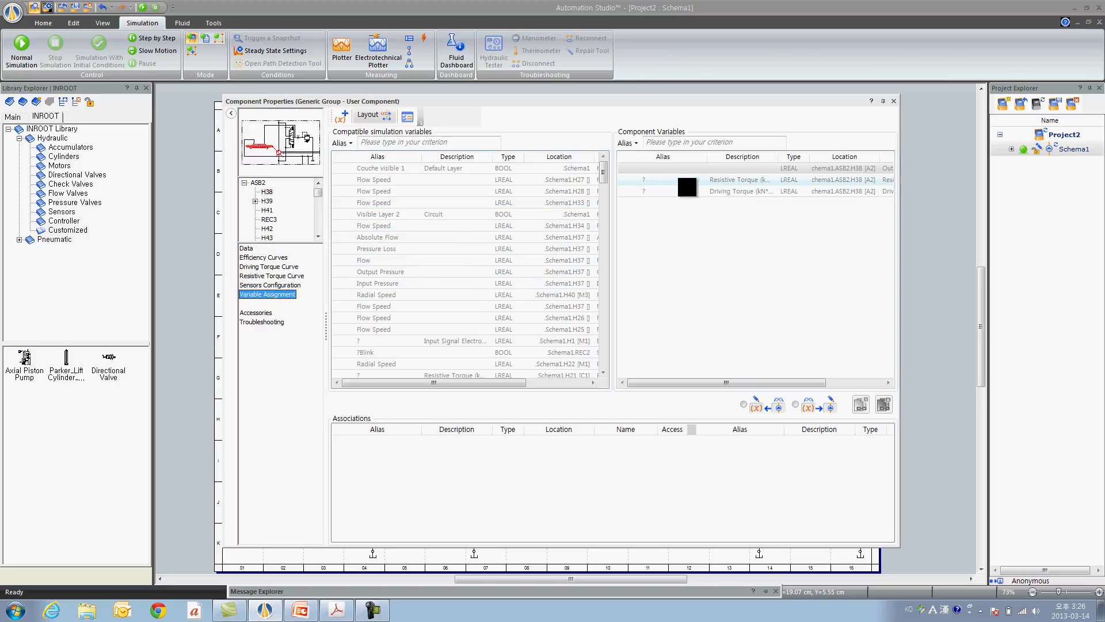
{"action": "left_click", "coordinate": [735, 180]}
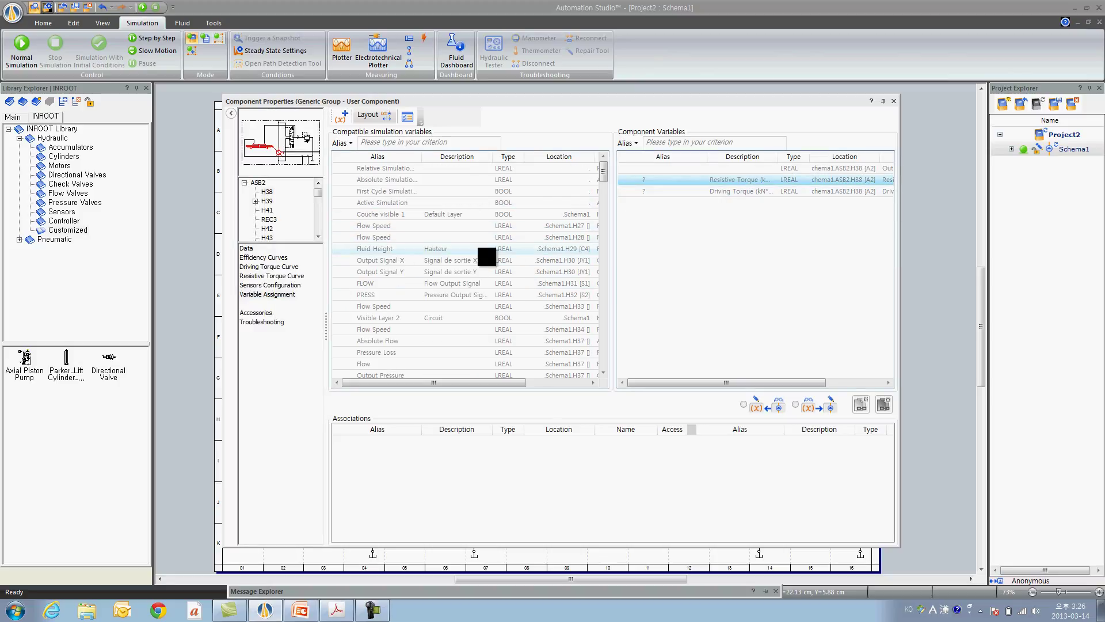
{"action": "left_click", "coordinate": [462, 262]}
{"action": "left_click_drag", "start_coordinate": [457, 383], "coordinate": [525, 384]}
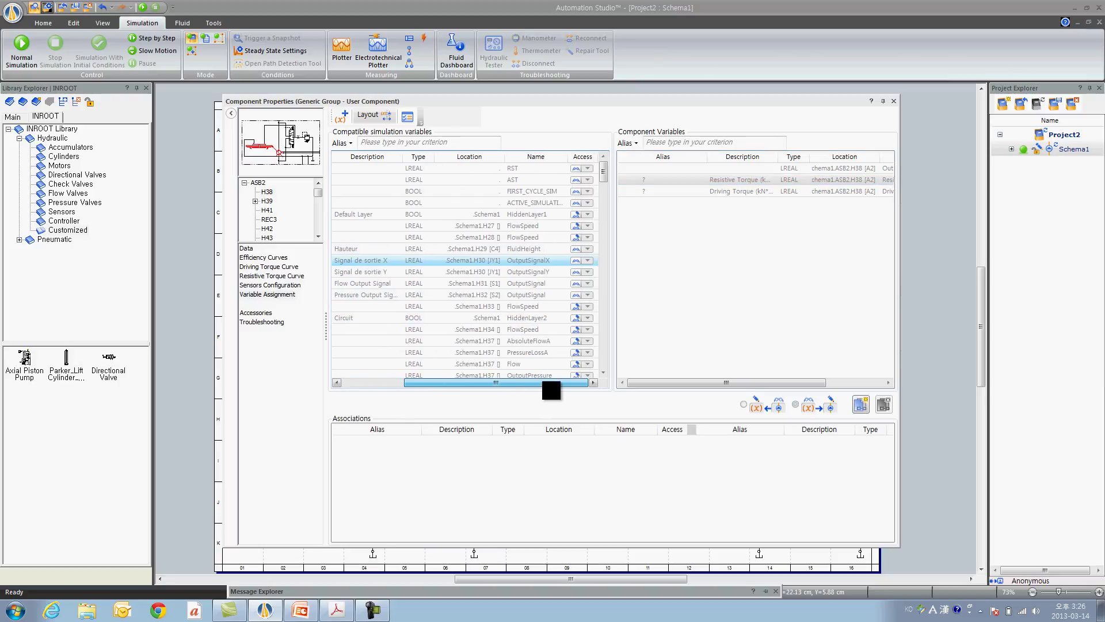
{"action": "left_click_drag", "start_coordinate": [543, 382], "coordinate": [418, 383]}
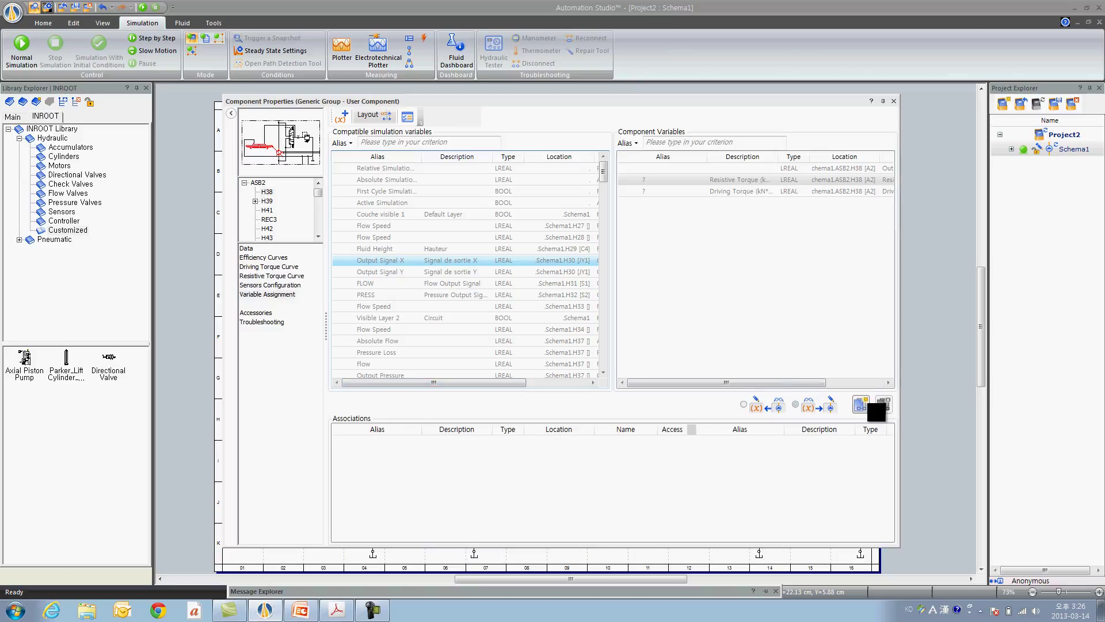
{"action": "left_click", "coordinate": [863, 402]}
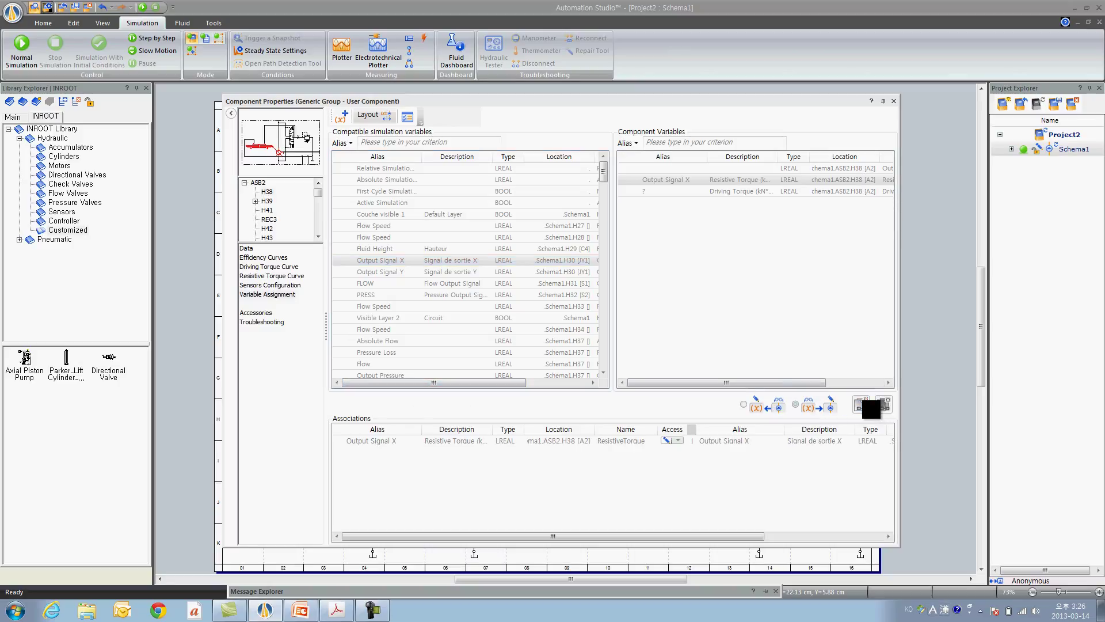
{"action": "left_click", "coordinate": [894, 101]}
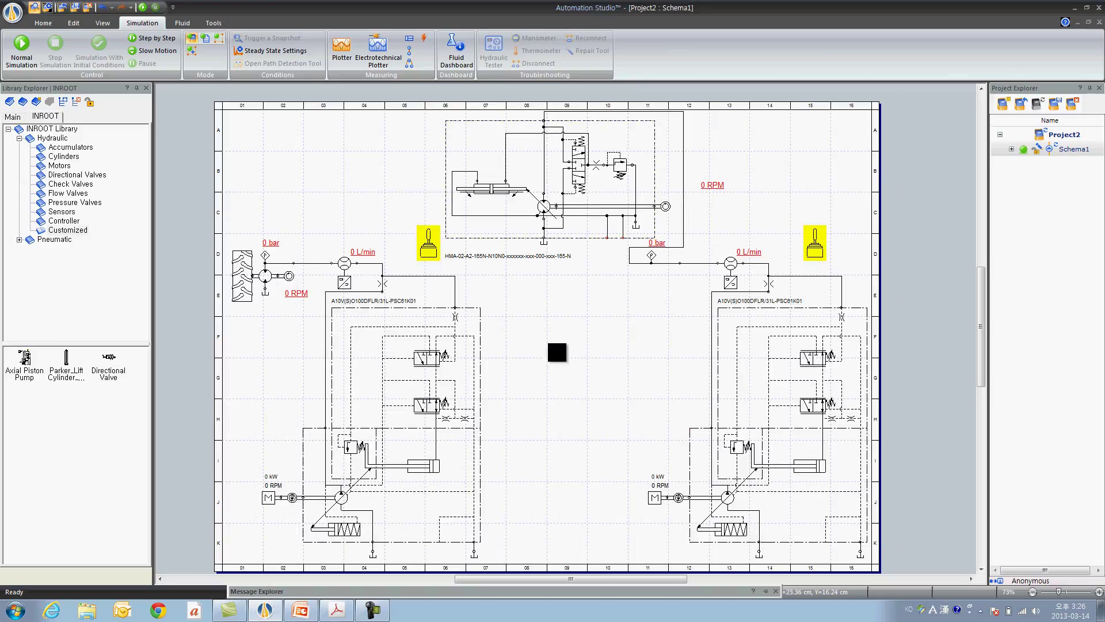
- Simulate both pump circuits with the X value of each joystick set to 0.4, and stop the simulation
{"action": "left_click", "coordinate": [26, 60]}
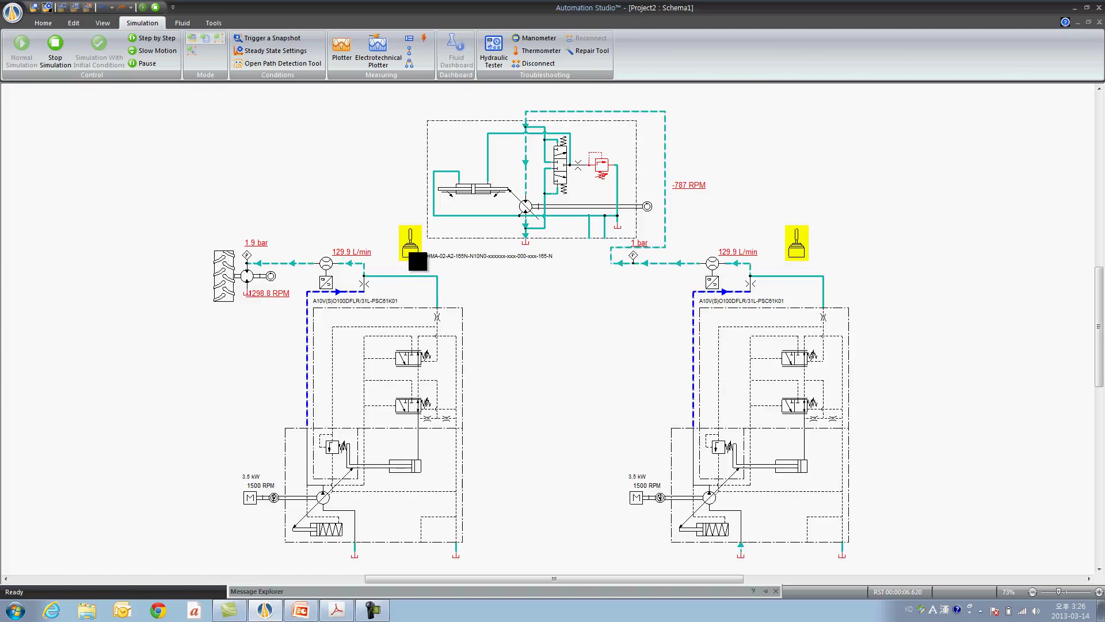
{"action": "left_click", "coordinate": [416, 258]}
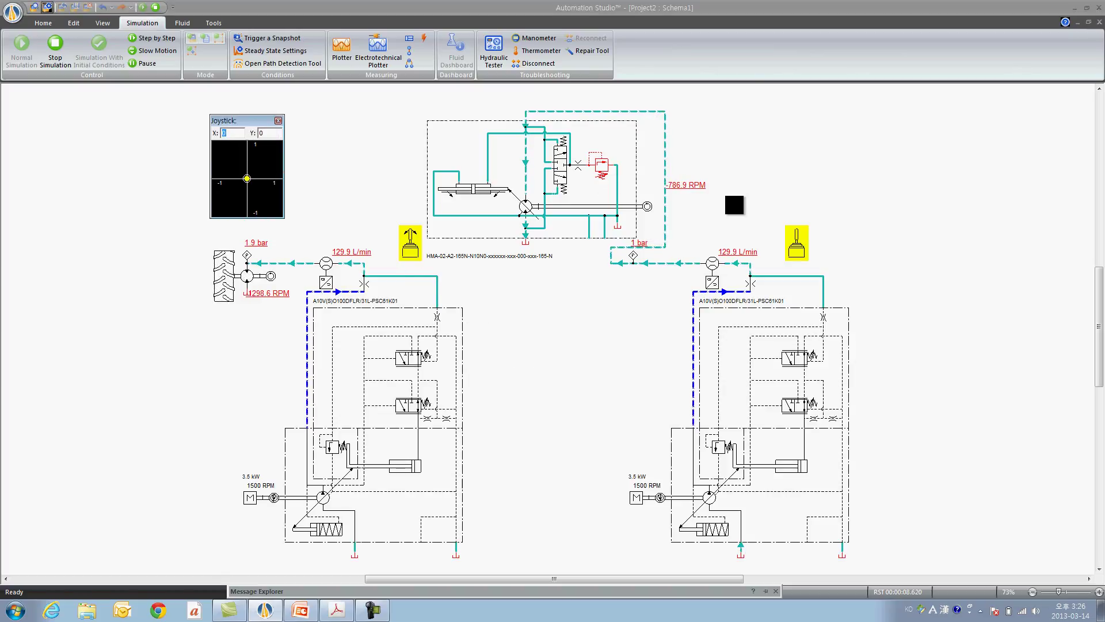
{"action": "left_click", "coordinate": [805, 253]}
{"action": "left_click_drag", "start_coordinate": [254, 143], "coordinate": [773, 113]}
{"action": "left_click", "coordinate": [237, 133]}
{"action": "type", "text": "0.4"}
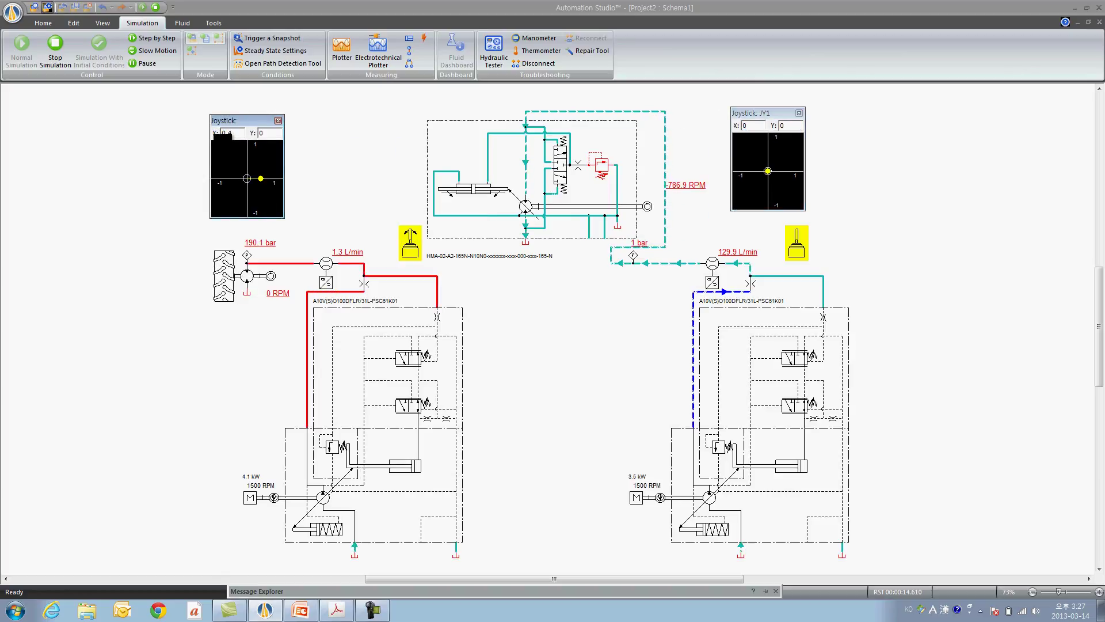
{"action": "left_click", "coordinate": [745, 127]}
{"action": "type", "text": "0.4"}
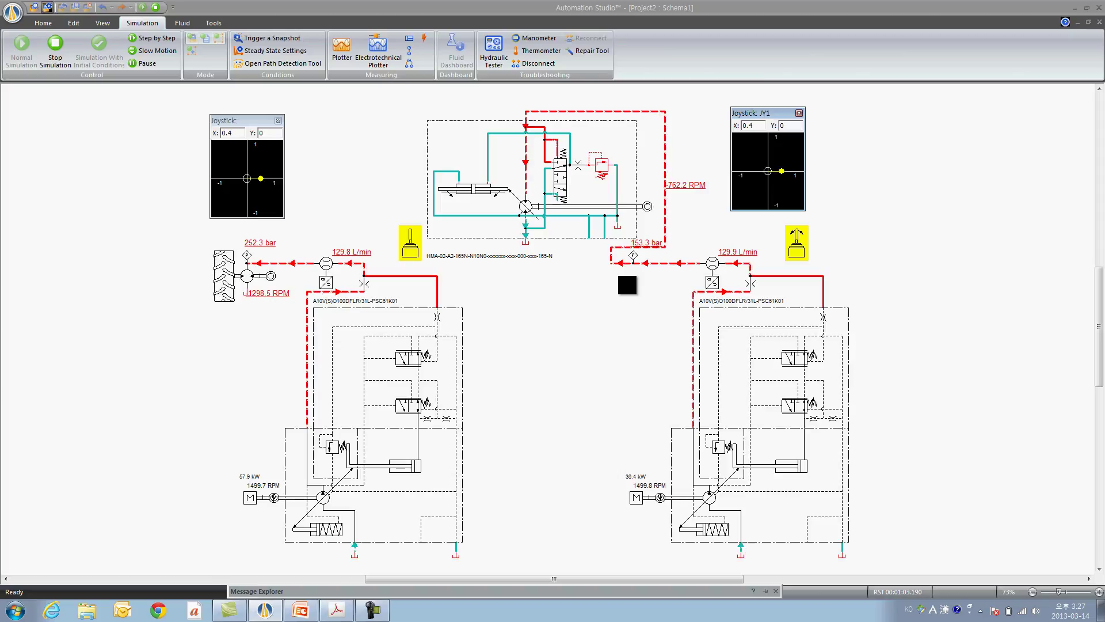
{"action": "left_click", "coordinate": [58, 46]}
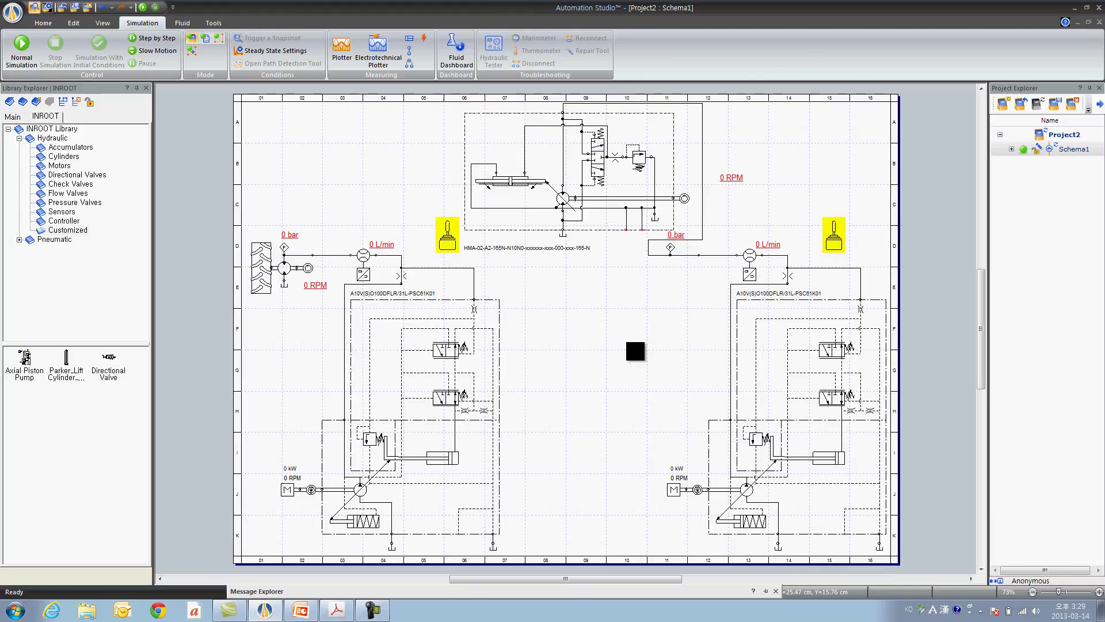
- Place the Parker lift cylinder from the INROOT library's customized hydraulic components in the empty area between the two pump circuits
{"action": "left_click_drag", "start_coordinate": [81, 367], "coordinate": [679, 384]}
{"action": "scroll", "coordinate": [671, 423], "scroll_direction": "up", "scroll_amount": 4}
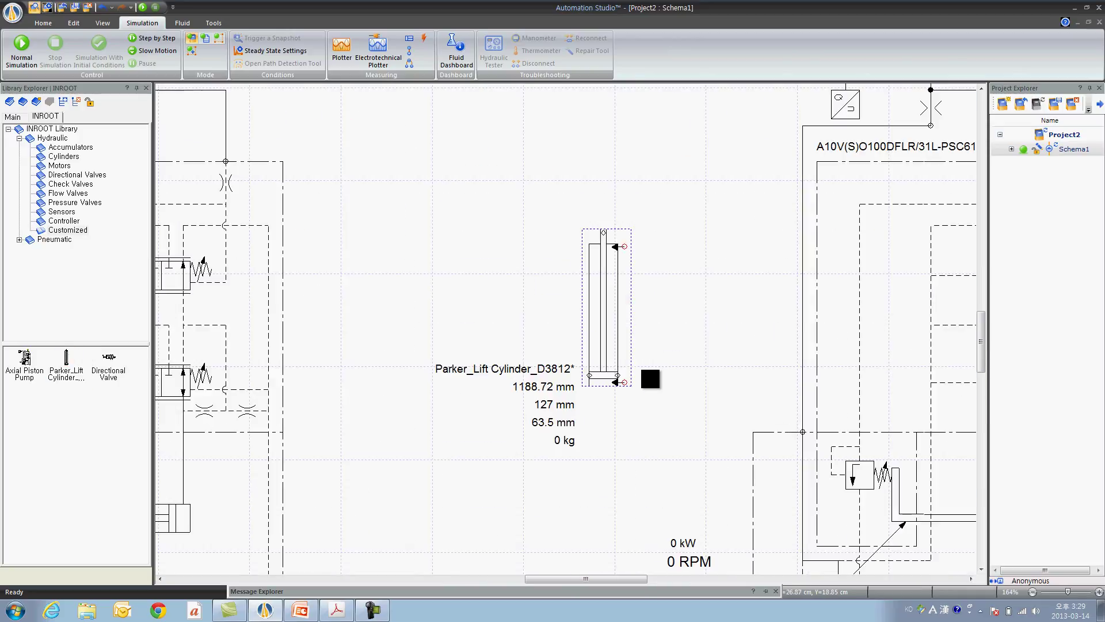
{"action": "left_click_drag", "start_coordinate": [599, 292], "coordinate": [593, 240]}
{"action": "left_click", "coordinate": [661, 248]}
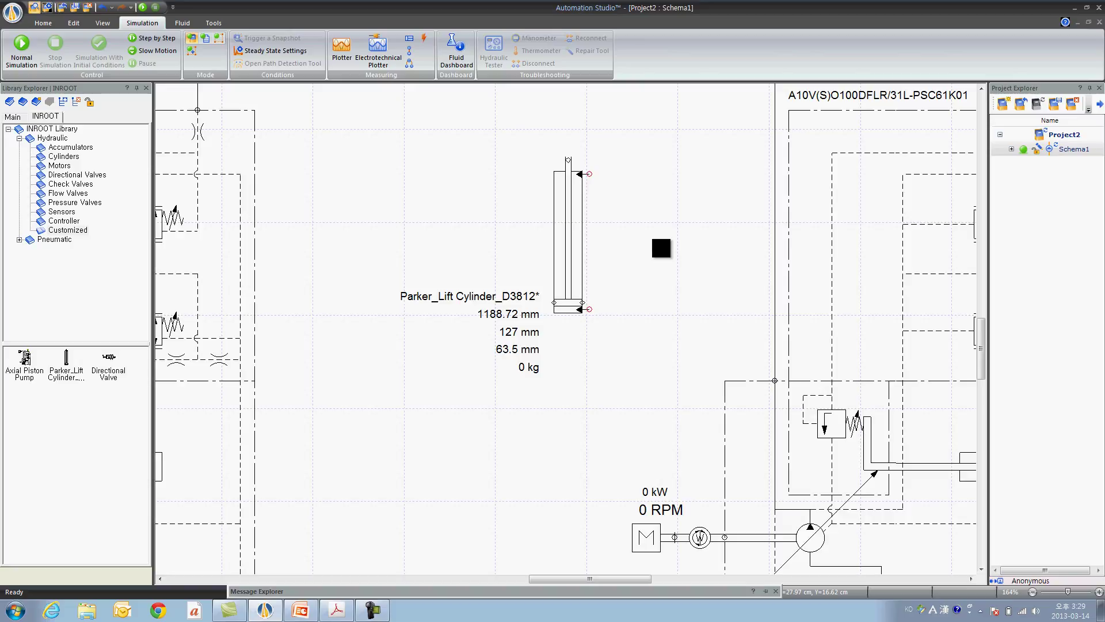
- Check the D3812 Arm / Lift entry on page 20 of Parker_HY18-0020 Refuse Cylinder Rev C.pdf in Adobe Acrobat, and return to Automation Studio
{"action": "left_click", "coordinate": [337, 610]}
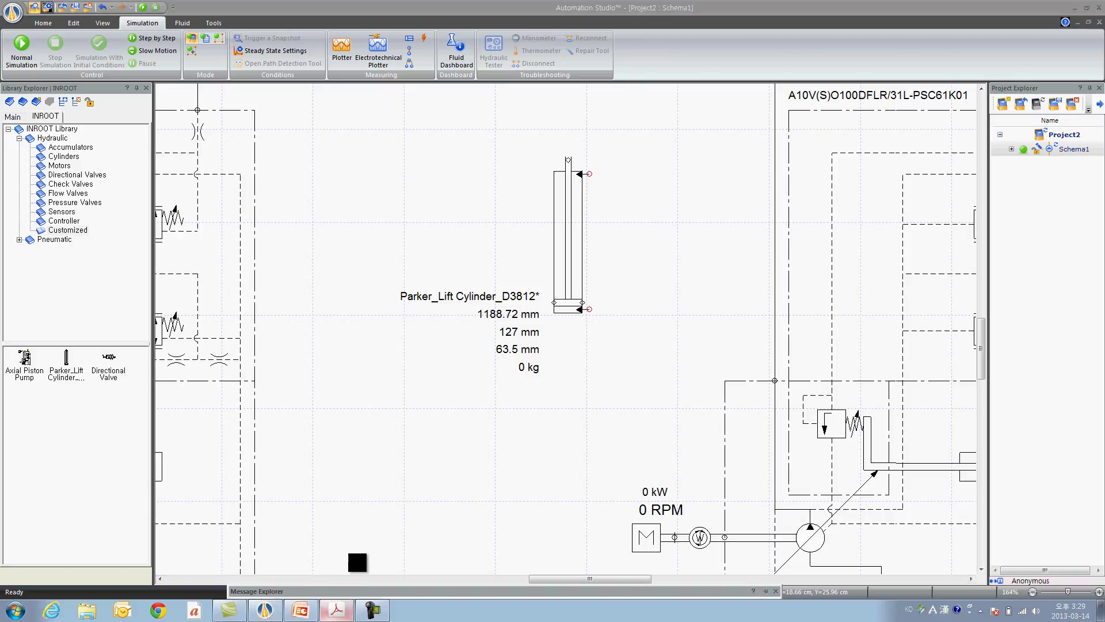
{"action": "scroll", "coordinate": [481, 271], "scroll_direction": "up", "scroll_amount": 4}
{"action": "scroll", "coordinate": [469, 229], "scroll_direction": "down", "scroll_amount": 3}
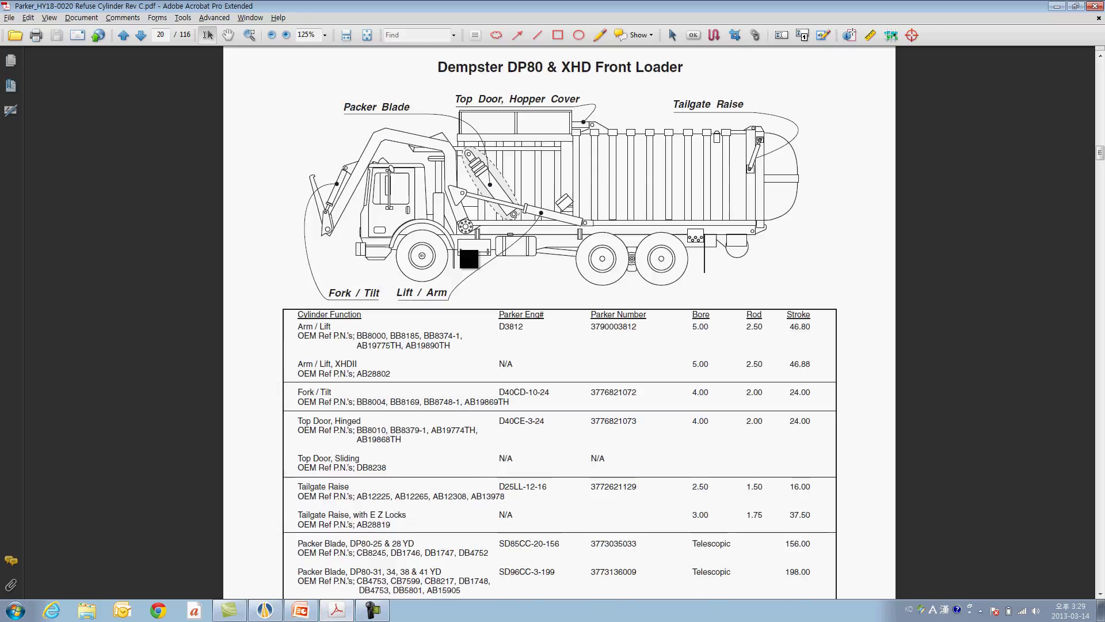
{"action": "scroll", "coordinate": [409, 355], "scroll_direction": "up", "scroll_amount": 1}
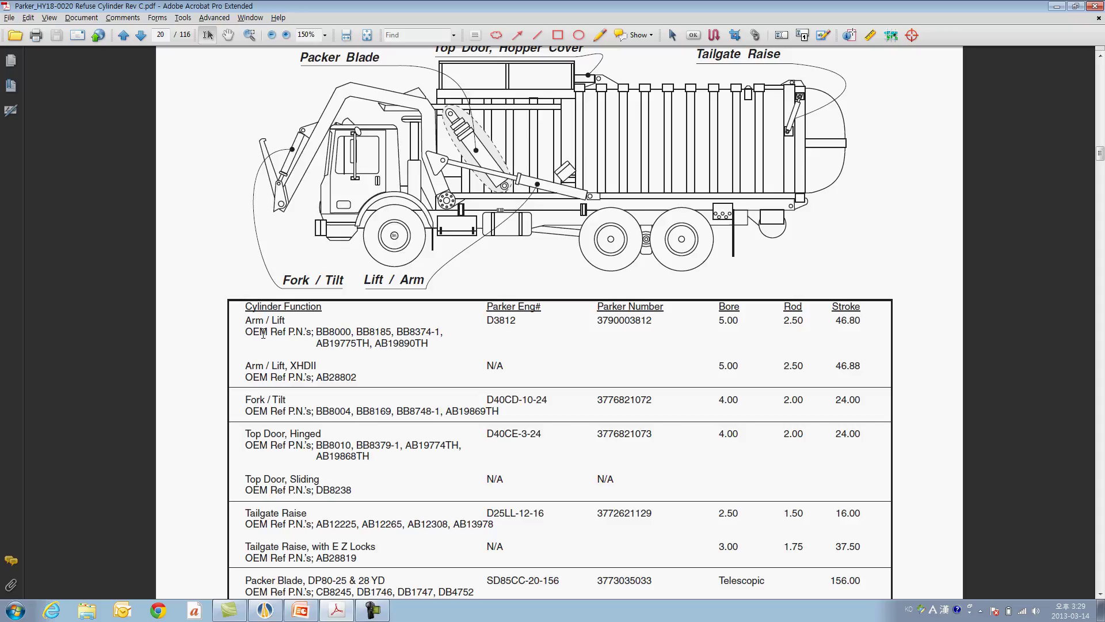
{"action": "left_click_drag", "start_coordinate": [487, 322], "coordinate": [520, 322]}
{"action": "left_click", "coordinate": [264, 611]}
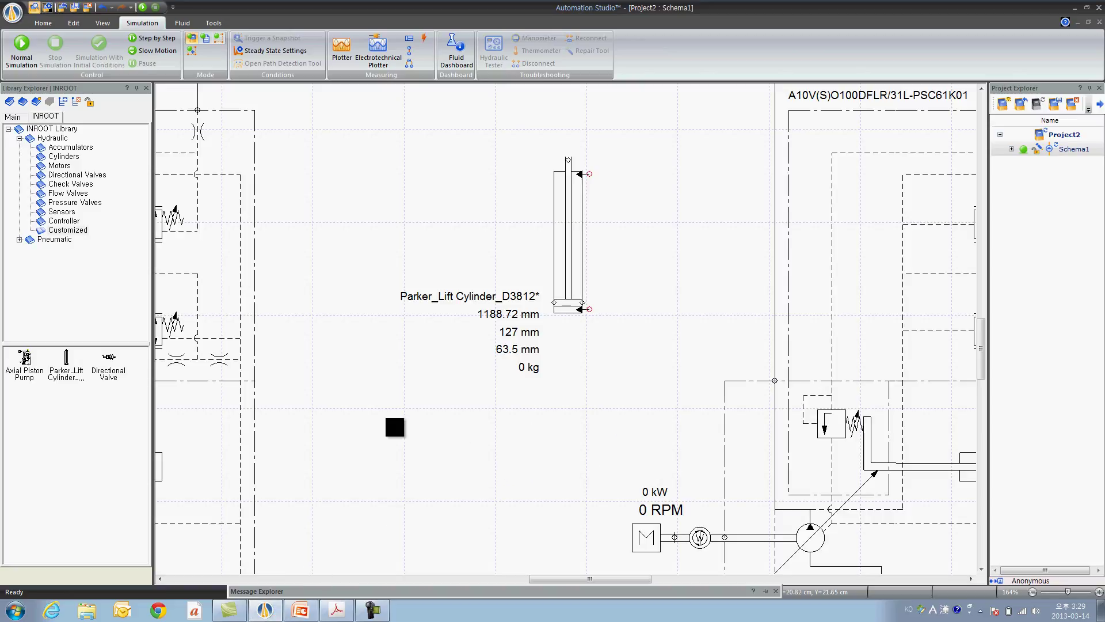
- Place the customized Directional Valve beside the lift cylinder and connect it to a tank, the second pump's pressure line and both cylinder ports
{"action": "left_click_drag", "start_coordinate": [108, 359], "coordinate": [671, 355]}
{"action": "scroll", "coordinate": [657, 362], "scroll_direction": "up", "scroll_amount": 3}
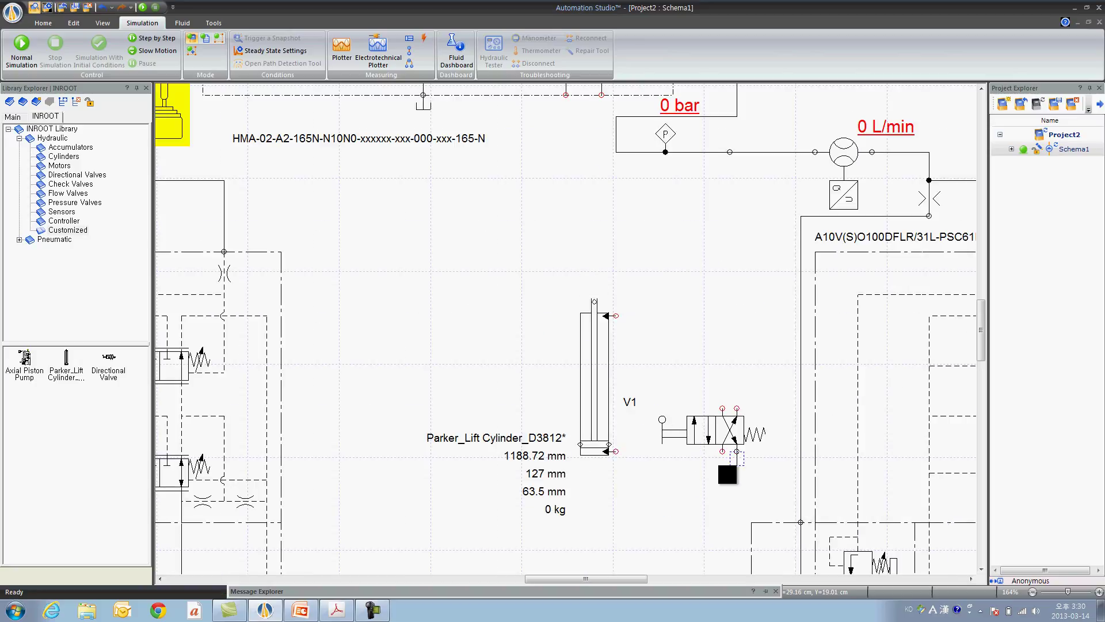
{"action": "left_click_drag", "start_coordinate": [723, 451], "coordinate": [806, 488]}
{"action": "mouse_move", "coordinate": [723, 408]}
{"action": "left_mouse_down"}
{"action": "mouse_move", "coordinate": [712, 378]}
{"action": "mouse_move", "coordinate": [616, 451]}
{"action": "left_mouse_up"}
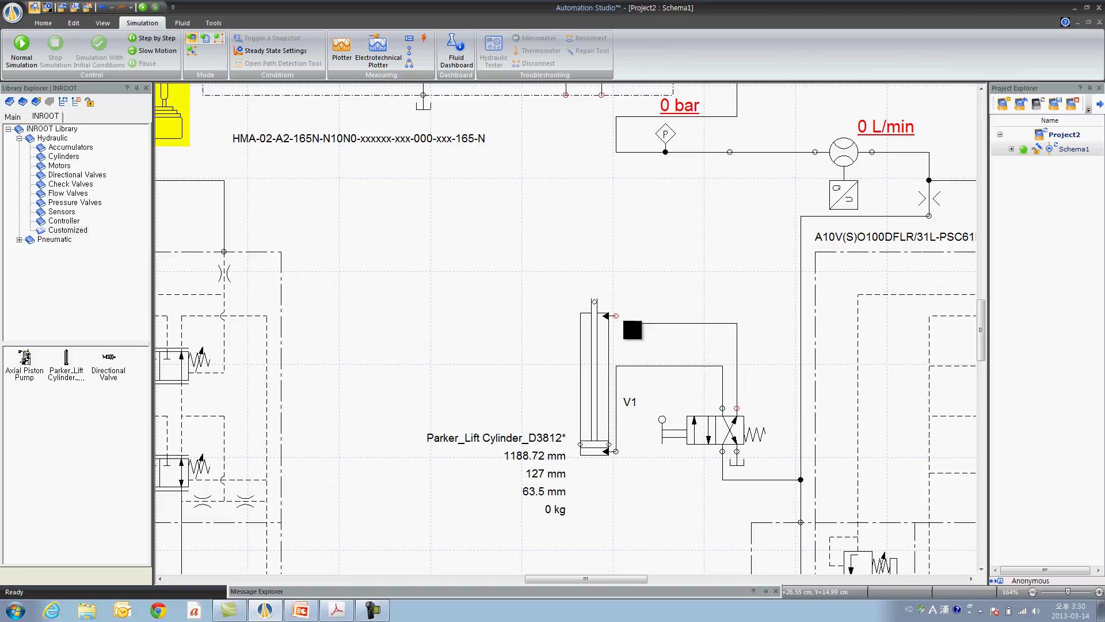
{"action": "scroll", "coordinate": [688, 353], "scroll_direction": "down", "scroll_amount": 3}
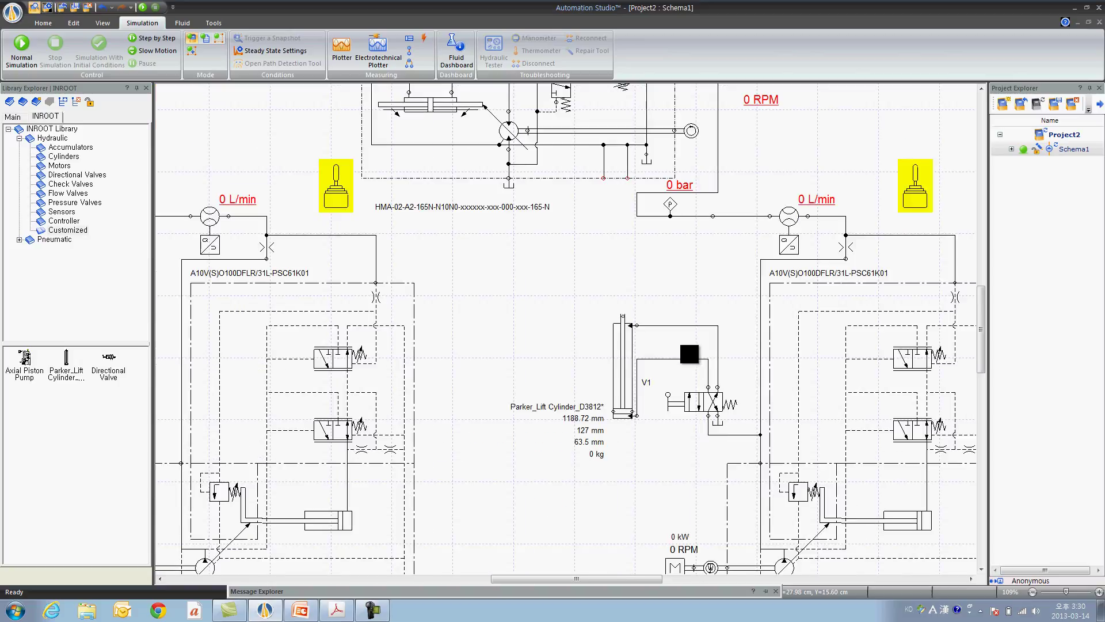
- Start the simulation and switch the directional valve to extend and retract the lift cylinder, closing the pump's Settings window
{"action": "key", "text": "F5"}
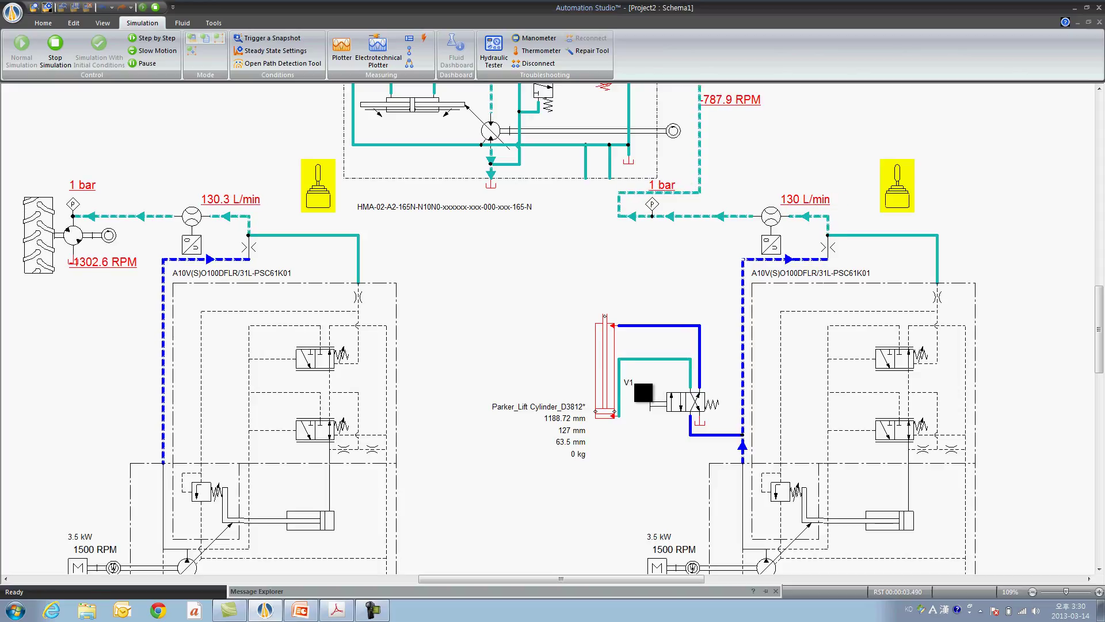
{"action": "left_click", "coordinate": [687, 411]}
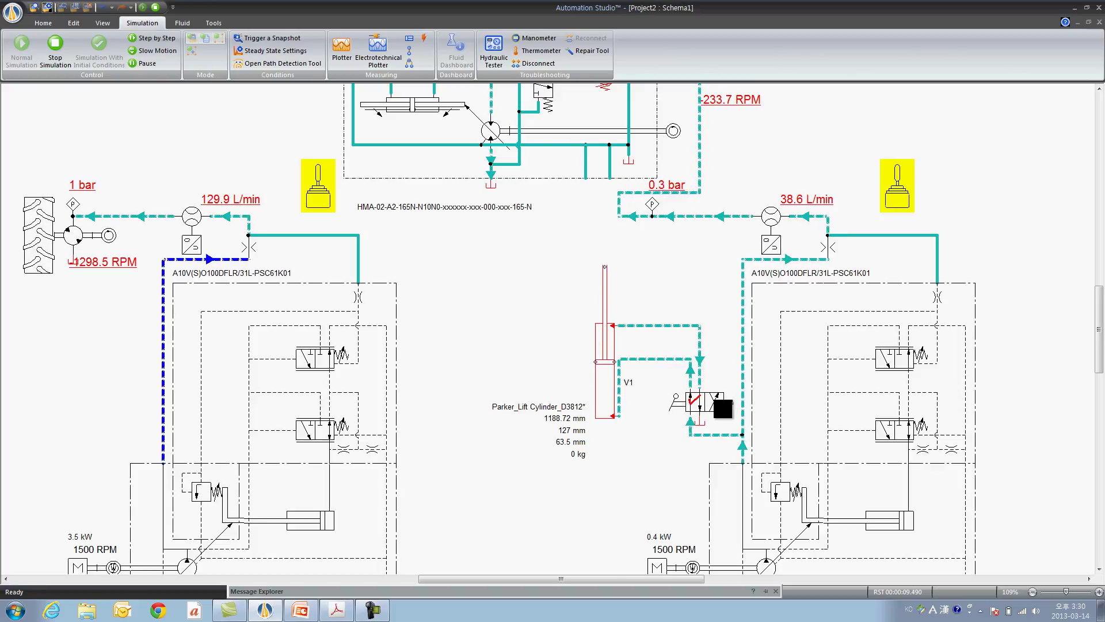
{"action": "left_click", "coordinate": [714, 400]}
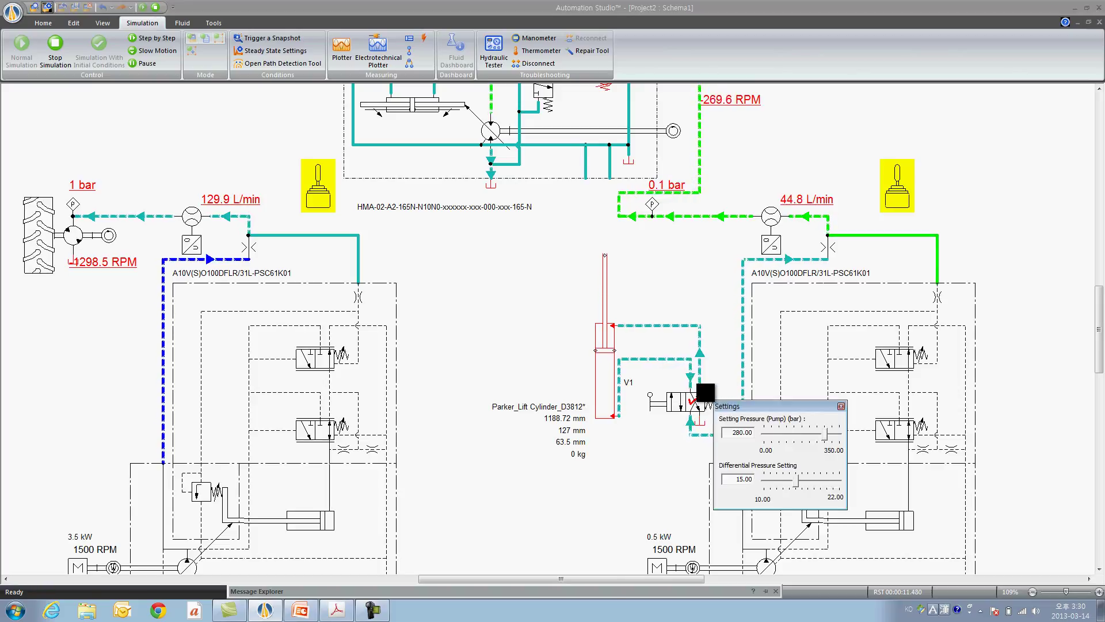
{"action": "left_click", "coordinate": [488, 310]}
- Attach a dynamic measuring instrument to the lift cylinder with Piston Side Pressure as its recorded property
{"action": "left_click", "coordinate": [410, 38]}
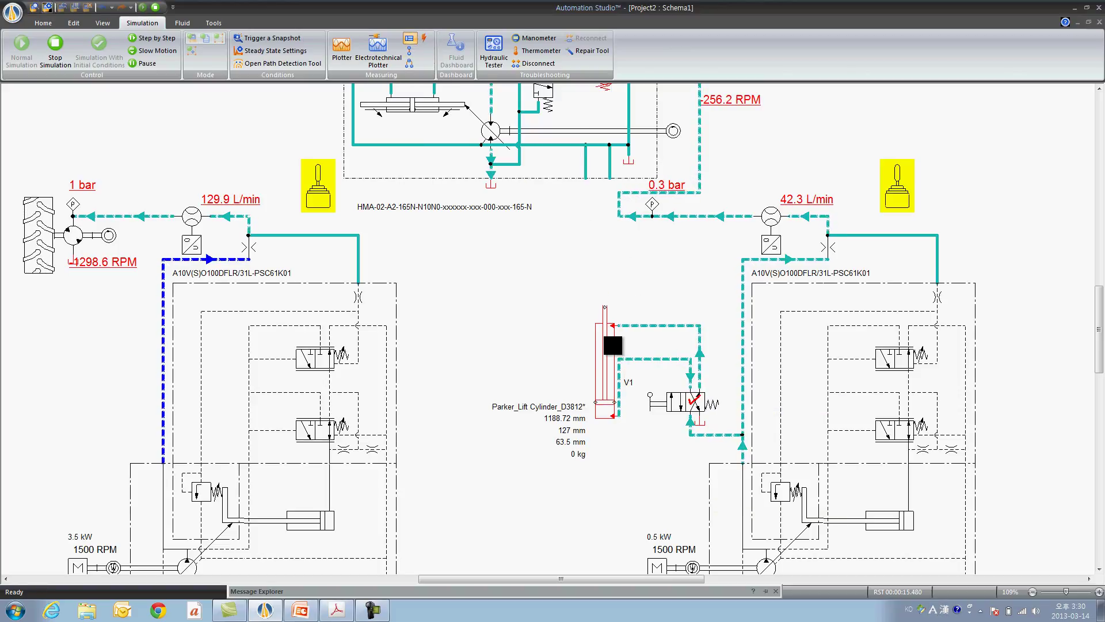
{"action": "left_click_drag", "start_coordinate": [610, 342], "coordinate": [540, 399]}
{"action": "left_click", "coordinate": [539, 398]}
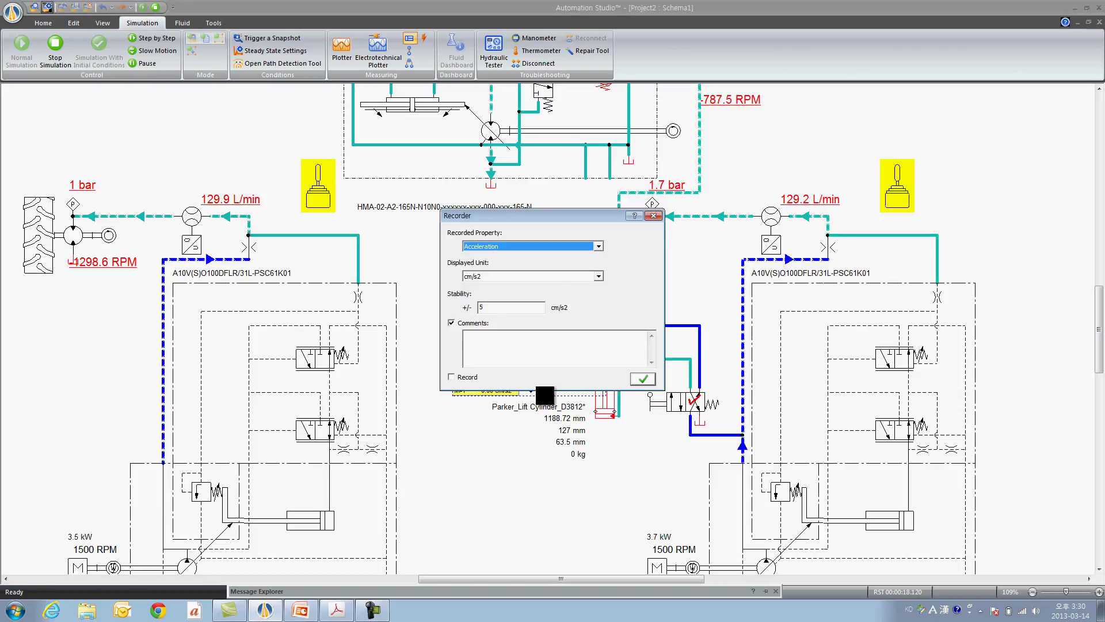
{"action": "left_click", "coordinate": [576, 246]}
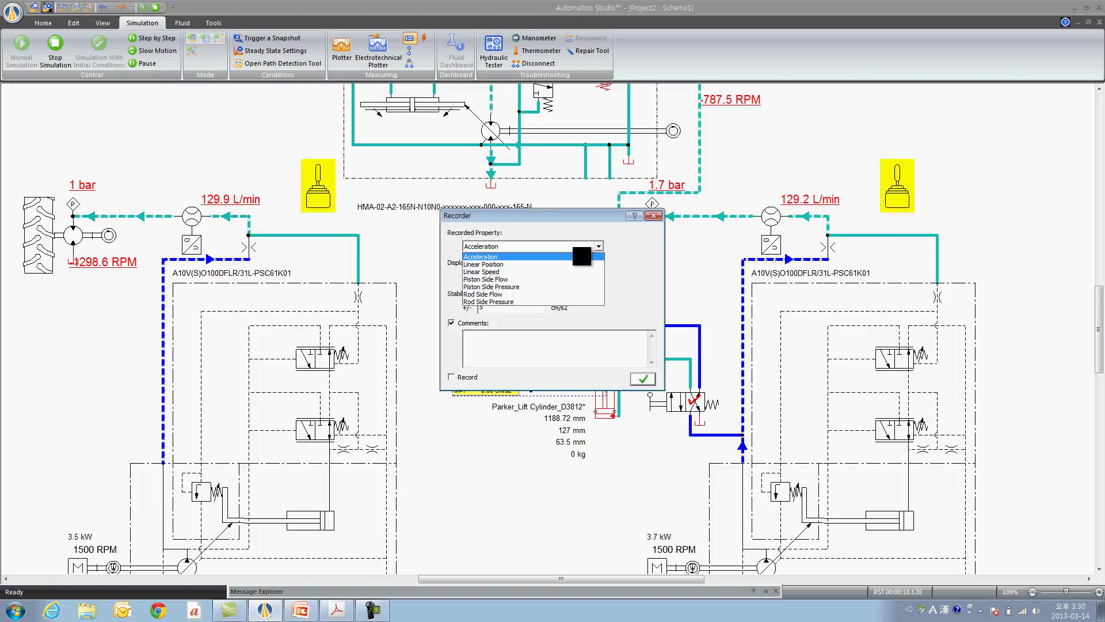
{"action": "left_click", "coordinate": [576, 287]}
{"action": "left_click", "coordinate": [644, 378]}
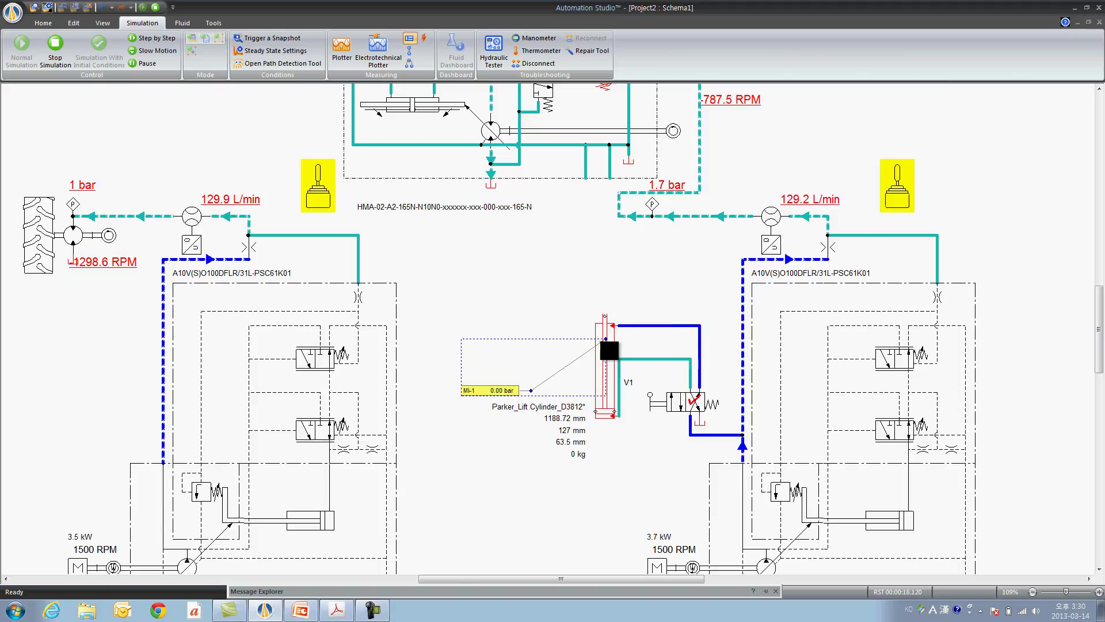
- Add a second measuring instrument to the lift cylinder, recording Piston Side Flow
{"action": "left_click", "coordinate": [547, 354]}
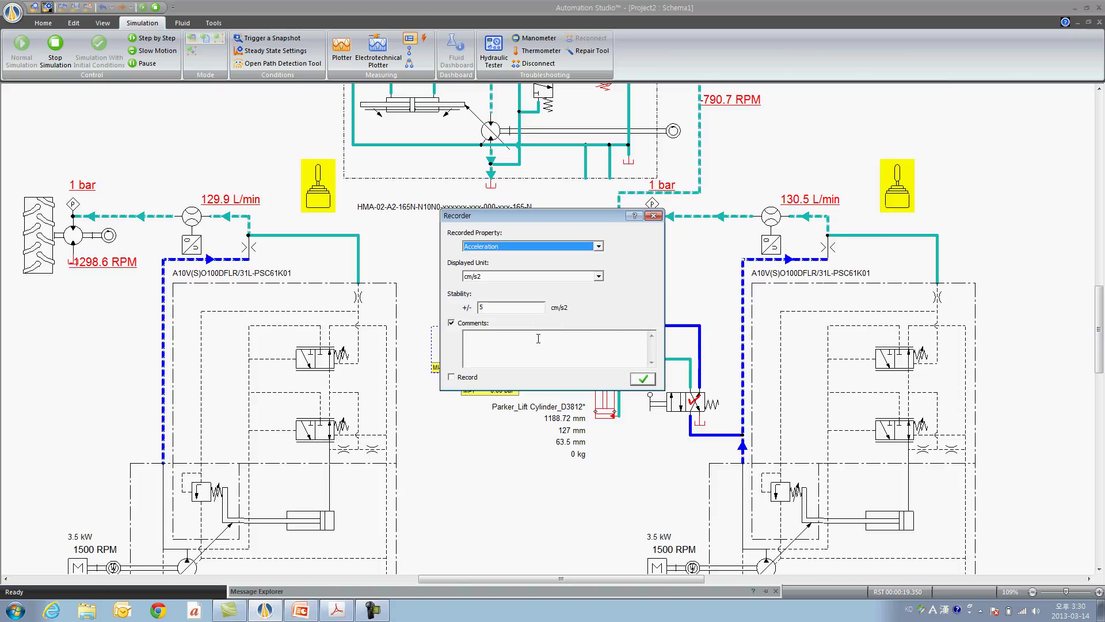
{"action": "left_click", "coordinate": [547, 247]}
{"action": "left_click", "coordinate": [547, 280]}
{"action": "left_click", "coordinate": [643, 379]}
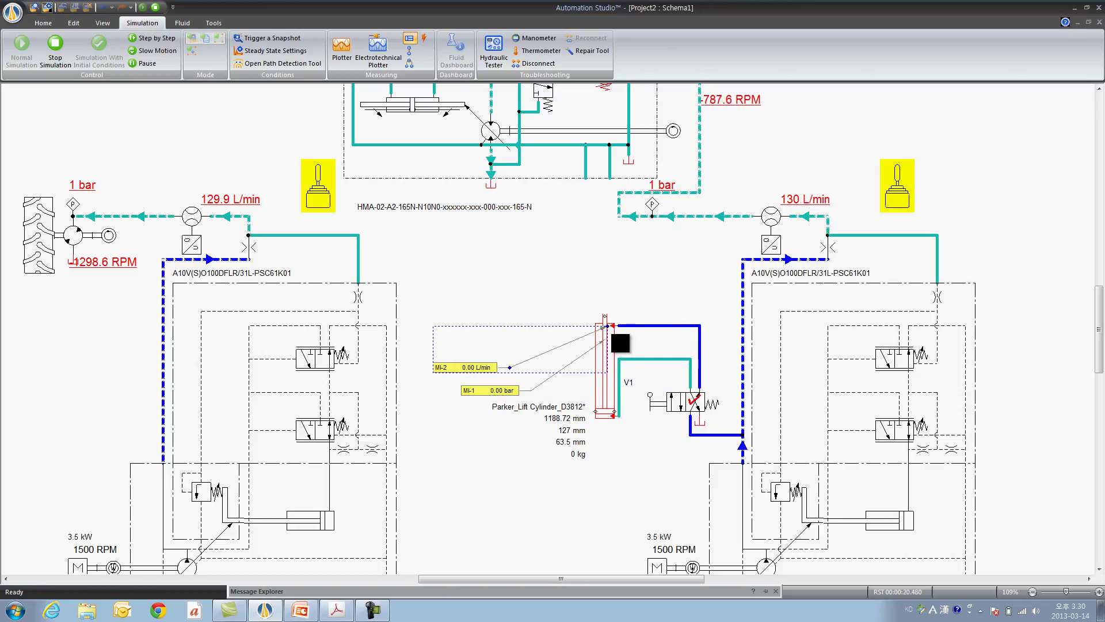
- Add a third measuring instrument to the lift cylinder that records Linear Speed in cm/s
{"action": "left_click", "coordinate": [605, 334]}
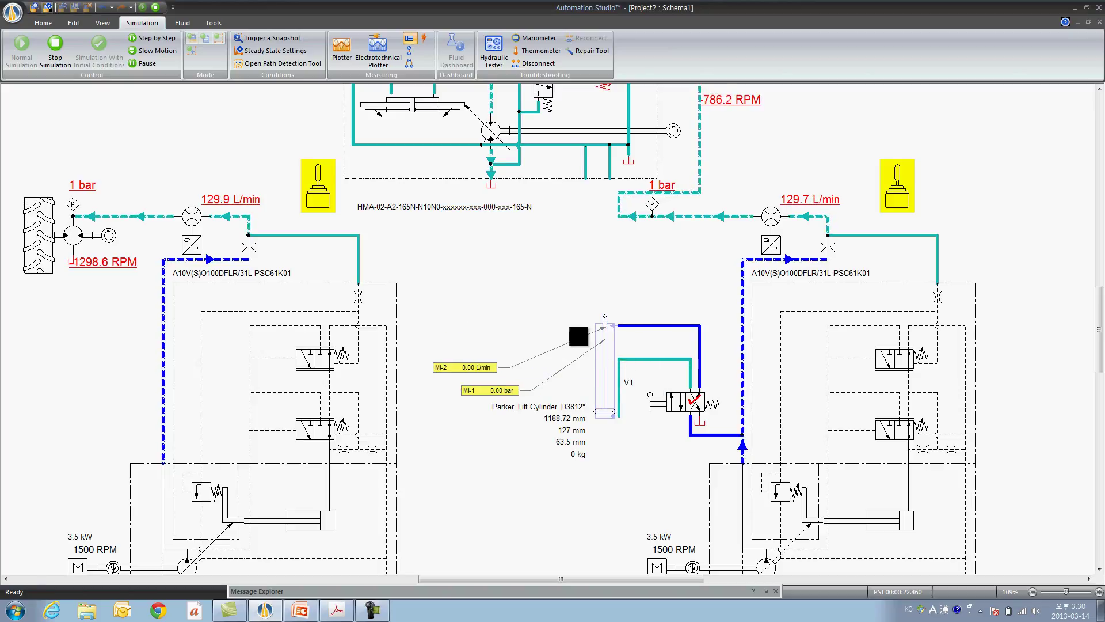
{"action": "left_click", "coordinate": [517, 340]}
{"action": "left_click", "coordinate": [544, 247]}
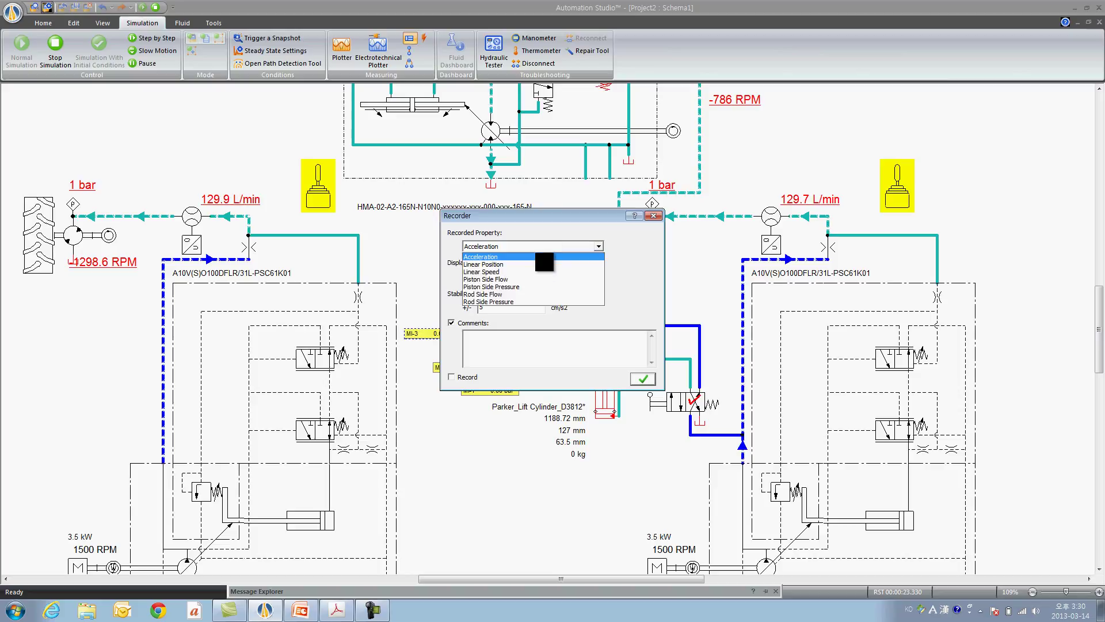
{"action": "left_click", "coordinate": [546, 273]}
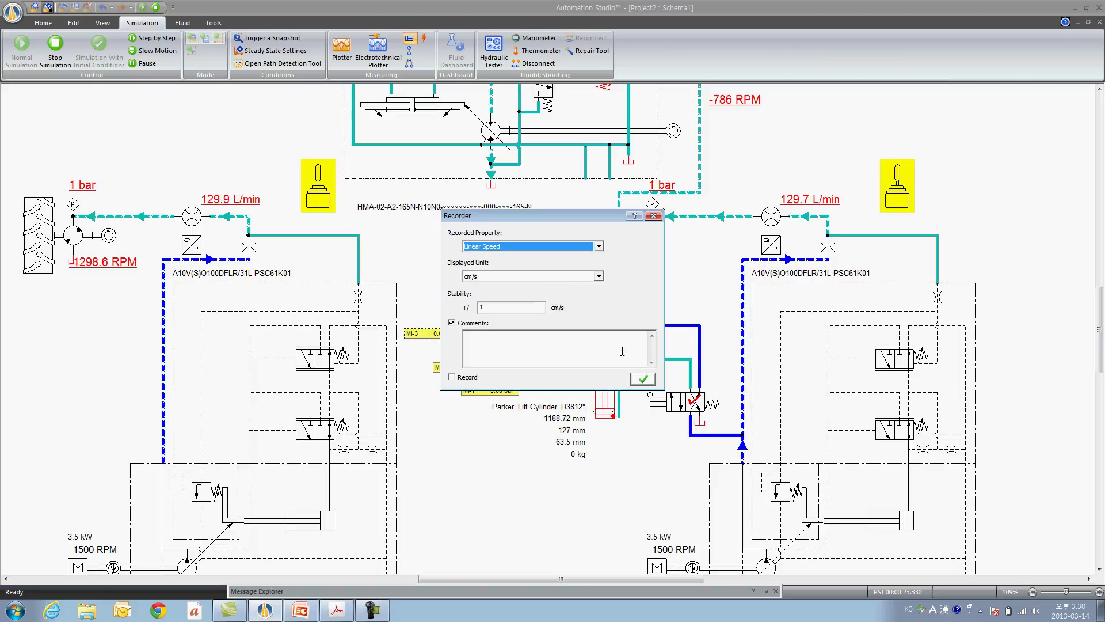
{"action": "left_click", "coordinate": [643, 380]}
{"action": "left_click", "coordinate": [645, 384]}
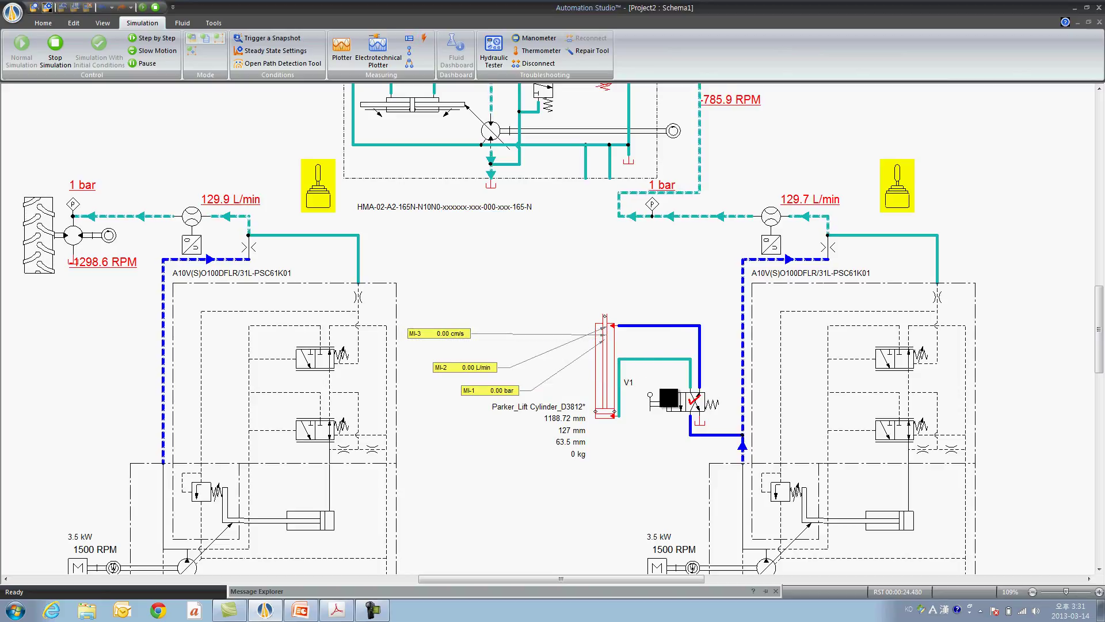
- Switch the directional valve to extend the lift cylinder and back to retract it, and stop the simulation
{"action": "left_click", "coordinate": [683, 406]}
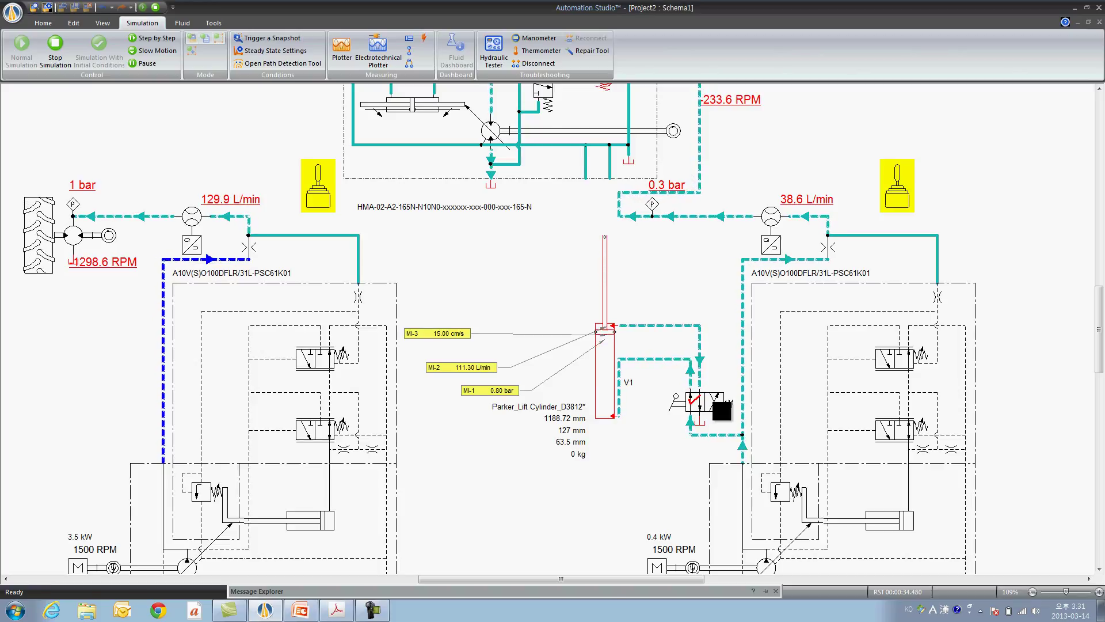
{"action": "left_click", "coordinate": [722, 411]}
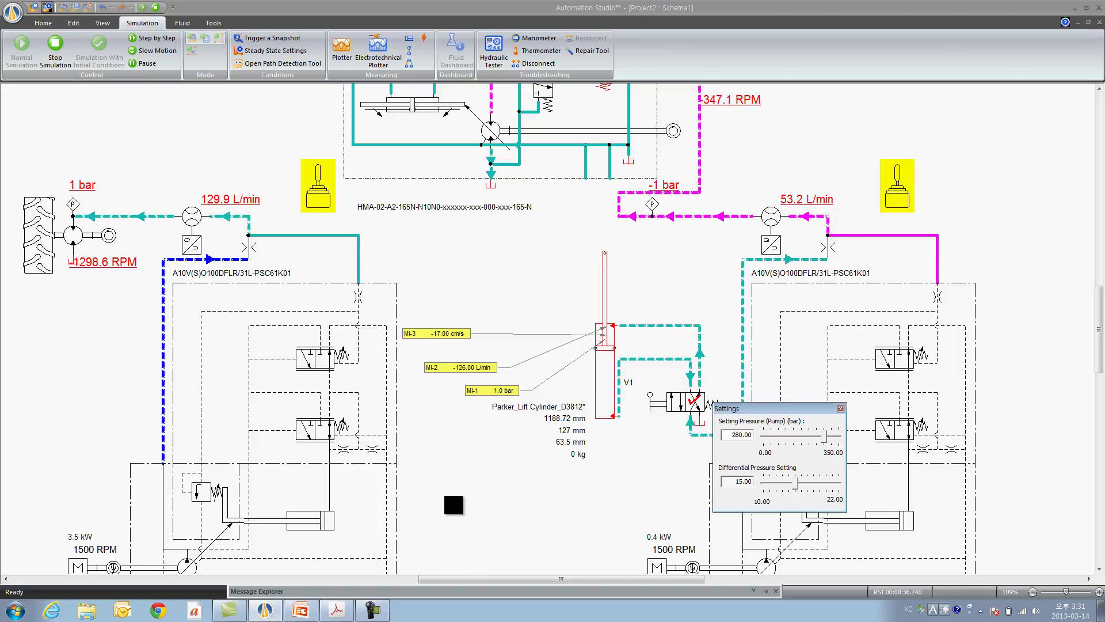
{"action": "left_click", "coordinate": [55, 50]}
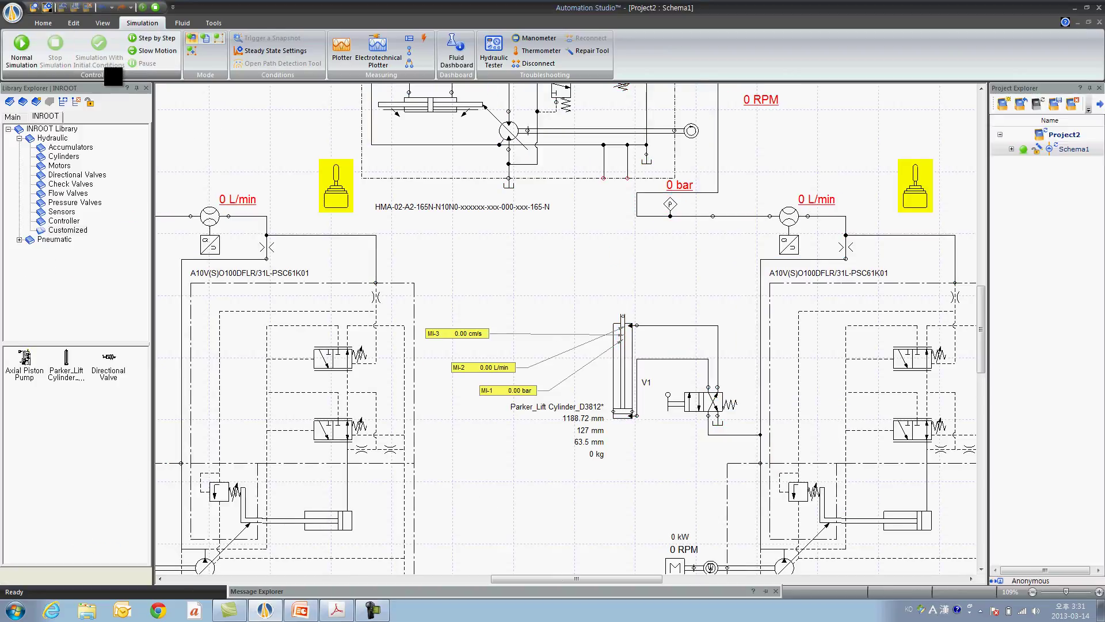
- Open an enlarged plotter and add the lift cylinder's Linear Speed, Piston Side Flow and Piston Side Pressure as plots
{"action": "left_click", "coordinate": [342, 52]}
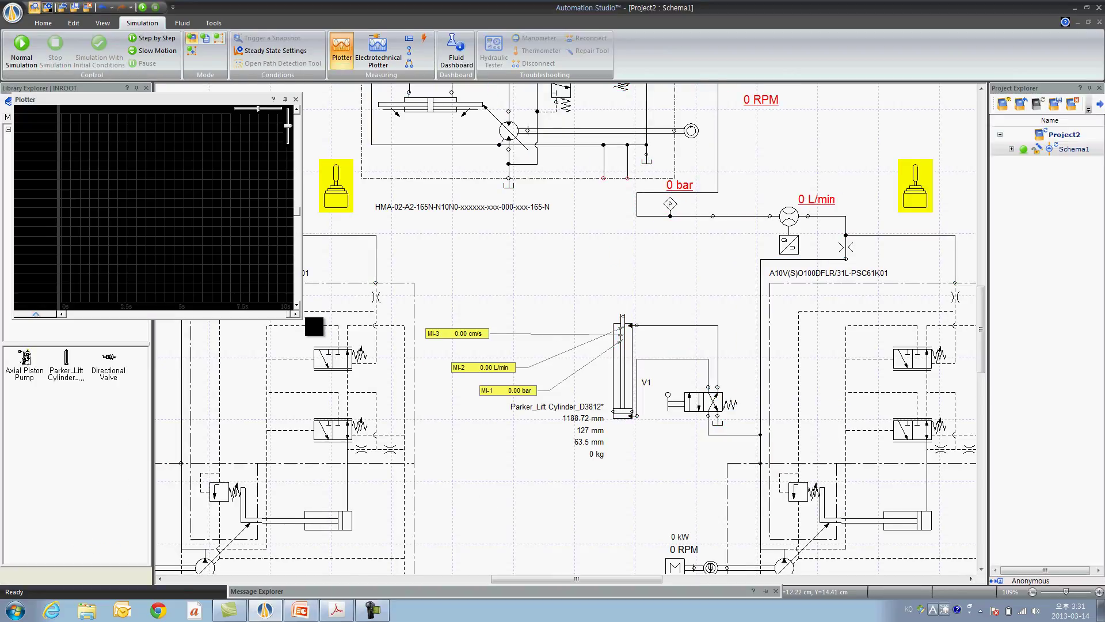
{"action": "left_click_drag", "start_coordinate": [300, 318], "coordinate": [410, 410]}
{"action": "left_click_drag", "start_coordinate": [631, 375], "coordinate": [302, 253]}
{"action": "left_click_drag", "start_coordinate": [301, 254], "coordinate": [301, 255]}
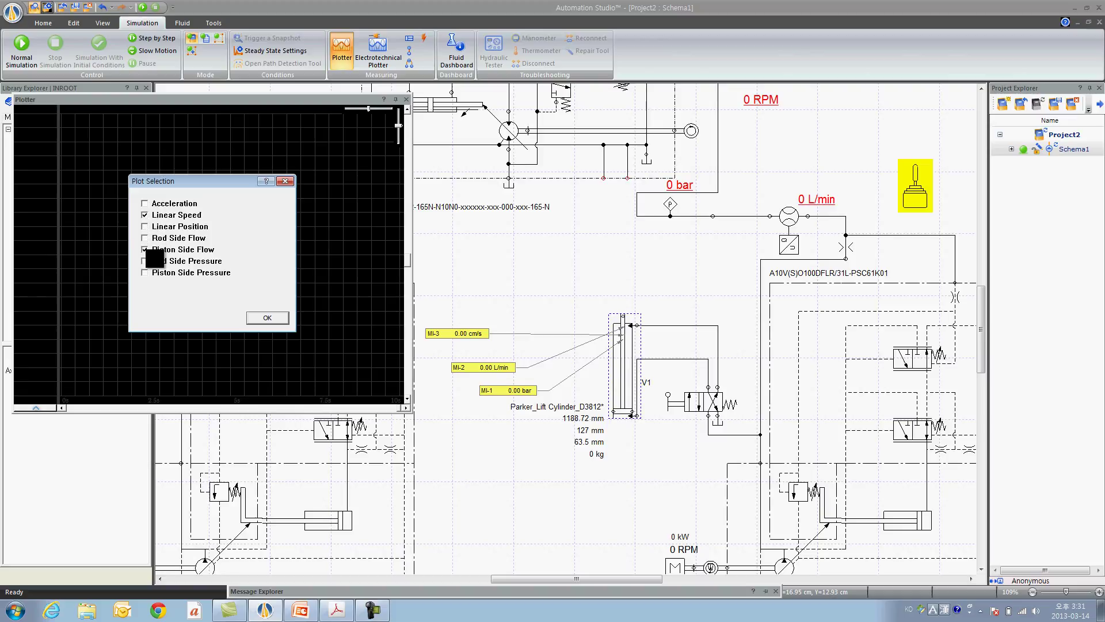
{"action": "left_click", "coordinate": [153, 272]}
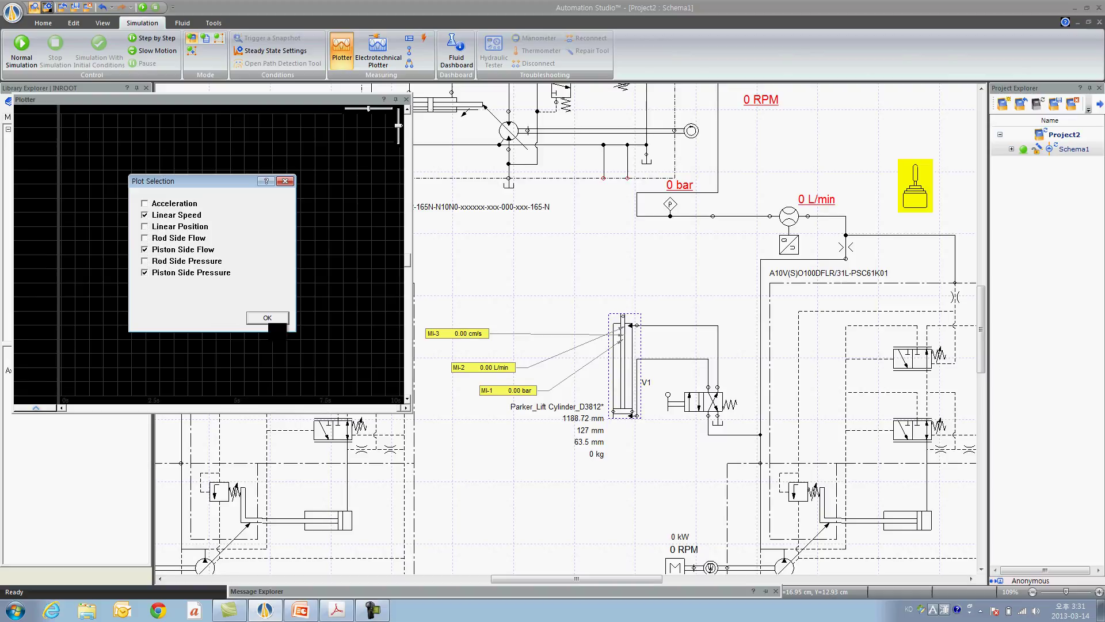
{"action": "left_click", "coordinate": [269, 318]}
- Run the simulation with the plotter's curve list expanded, extend the lift cylinder, and examine its Piston Side Flow and Piston Side Pressure curves
{"action": "left_click", "coordinate": [21, 49]}
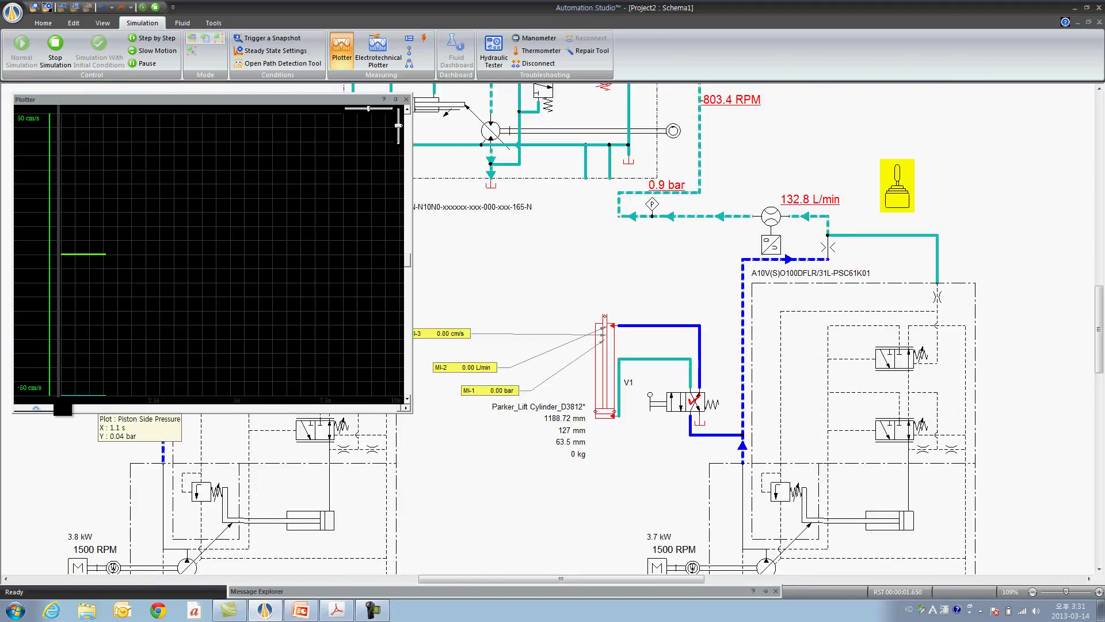
{"action": "left_click", "coordinate": [37, 407]}
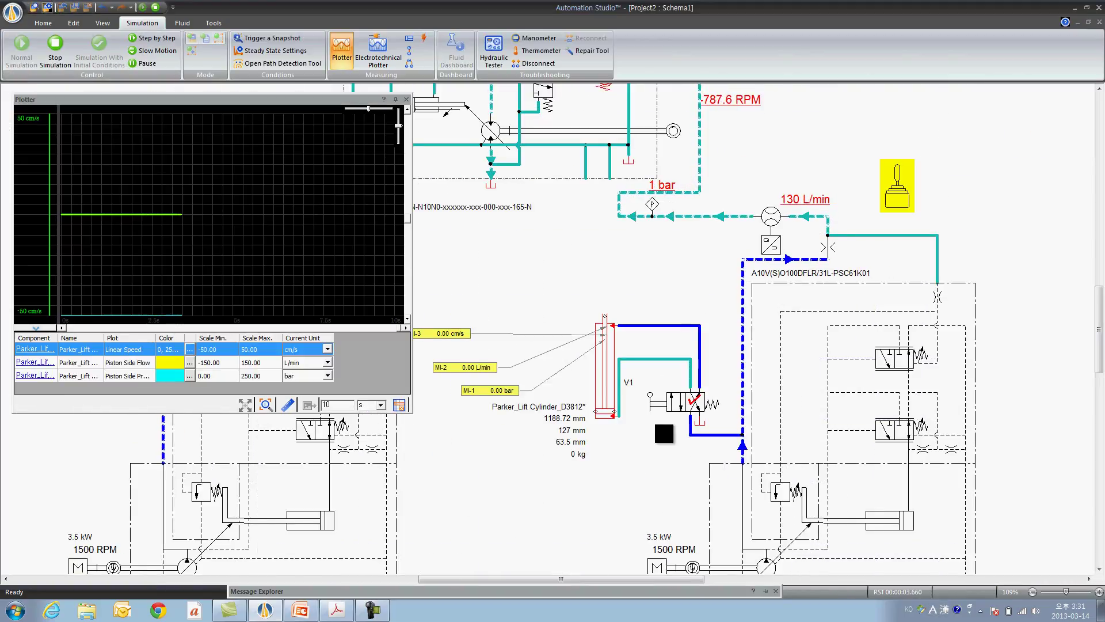
{"action": "left_click", "coordinate": [681, 416]}
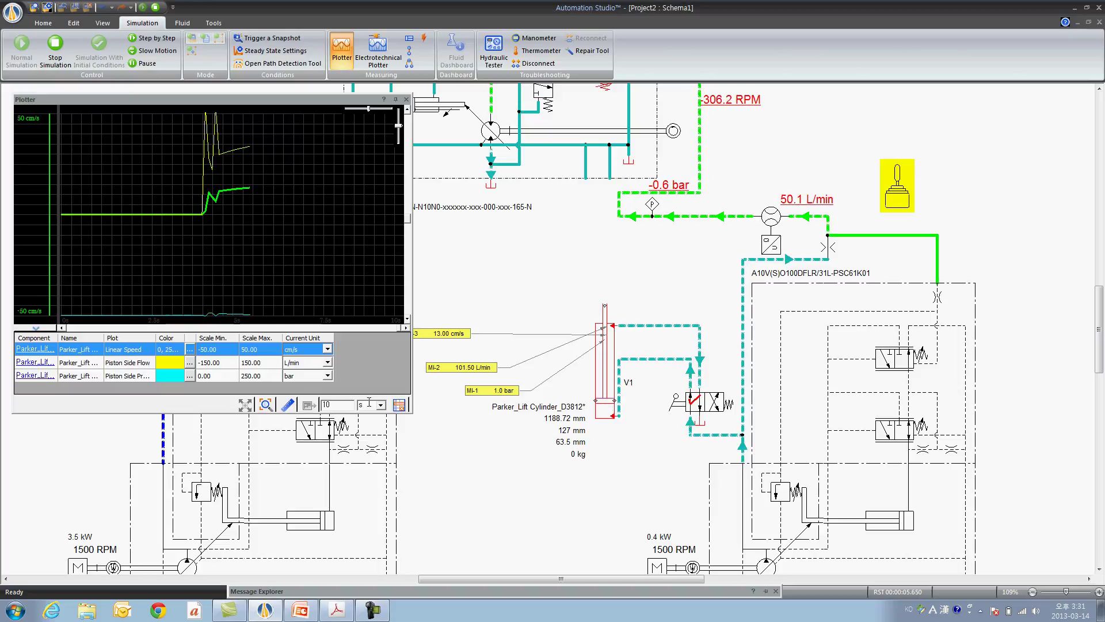
{"action": "left_click", "coordinate": [101, 366]}
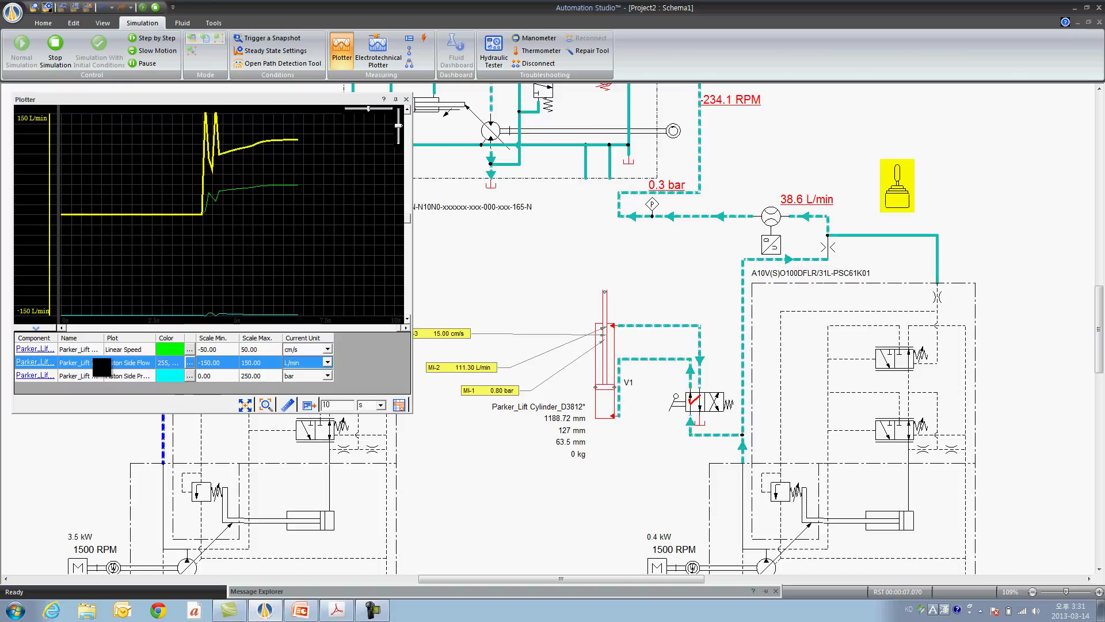
{"action": "left_click", "coordinate": [100, 375]}
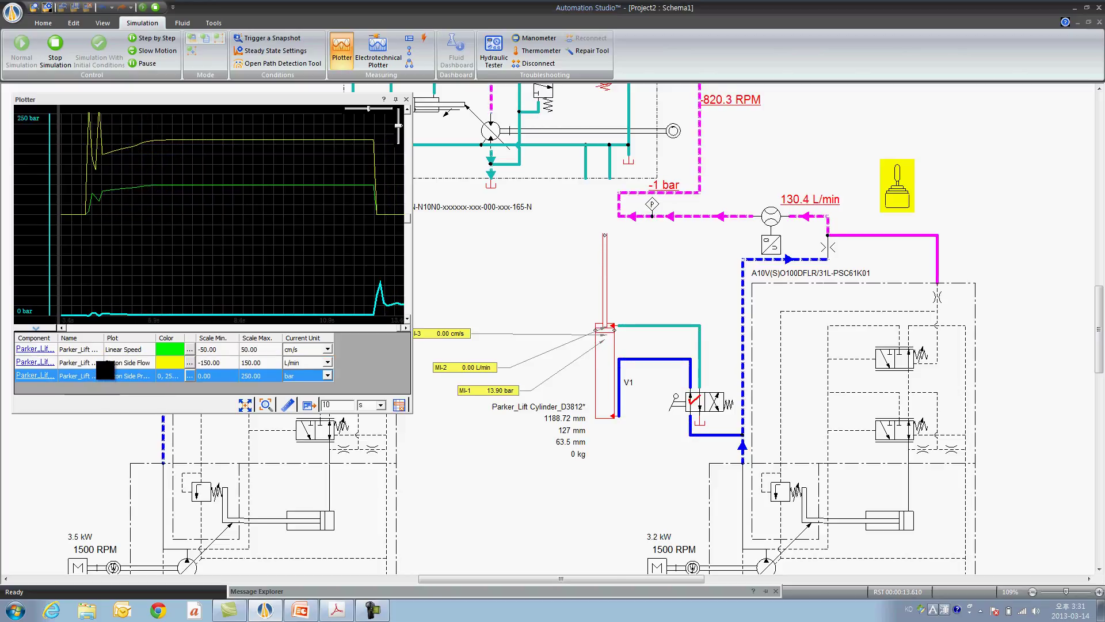
{"action": "left_click", "coordinate": [106, 367]}
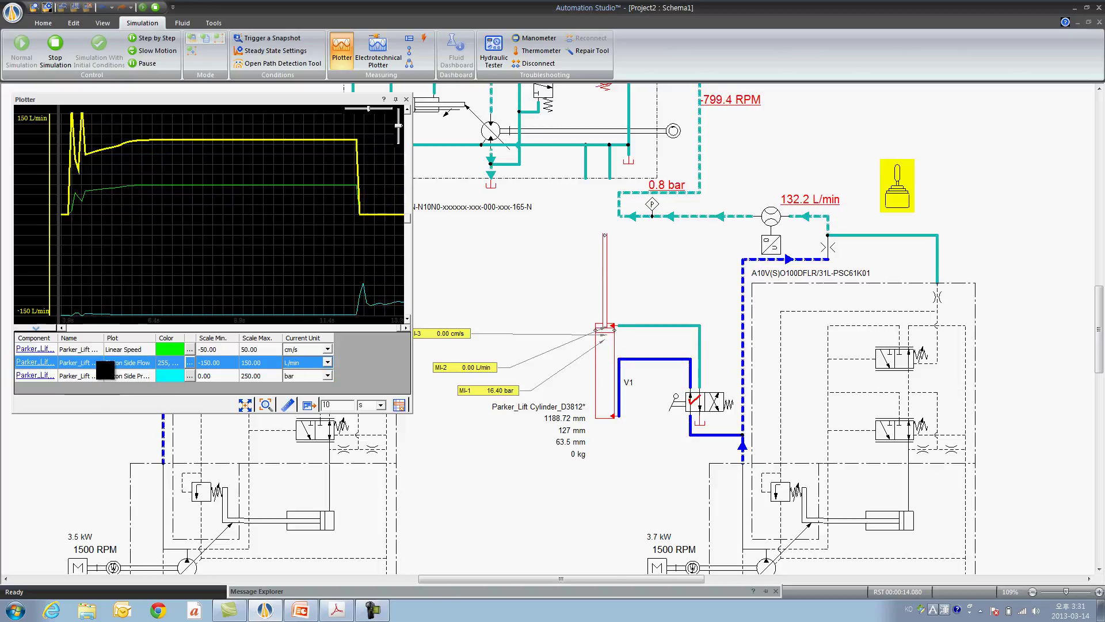
- Switch the directional valve to retract the lift cylinder, dismiss the pump's Settings window, and stop the simulation
{"action": "left_click", "coordinate": [719, 406]}
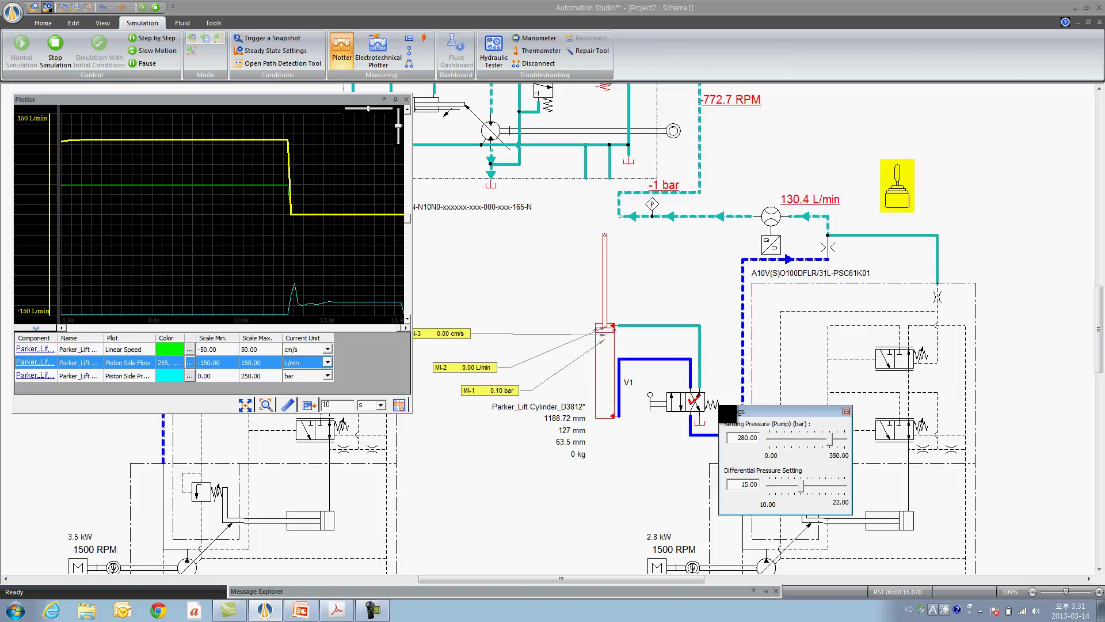
{"action": "left_click", "coordinate": [550, 494]}
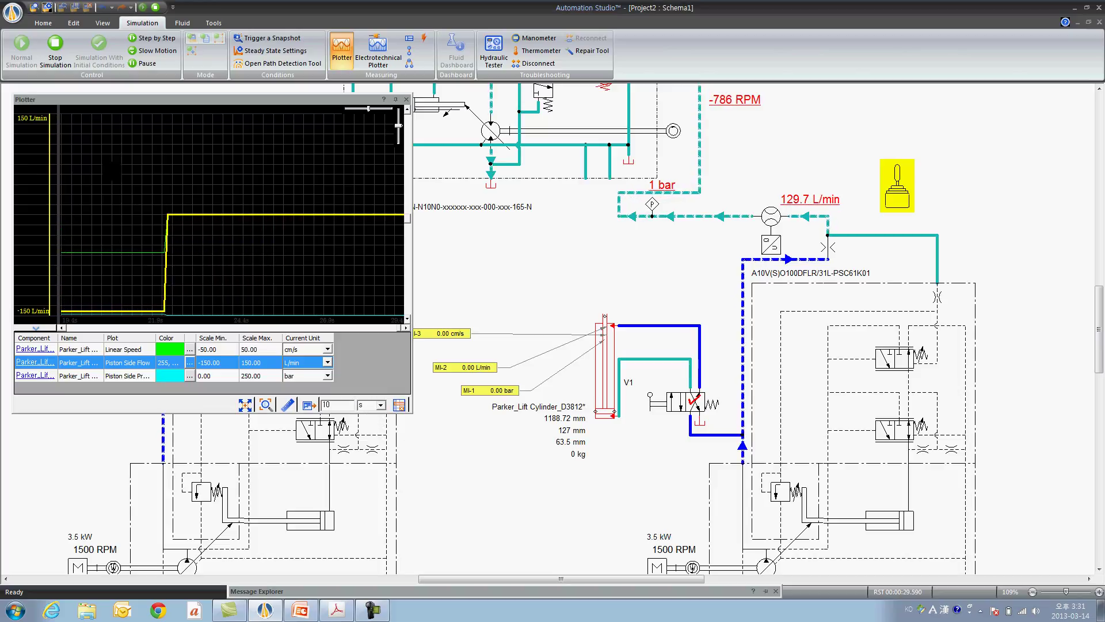
{"action": "left_click", "coordinate": [55, 52]}
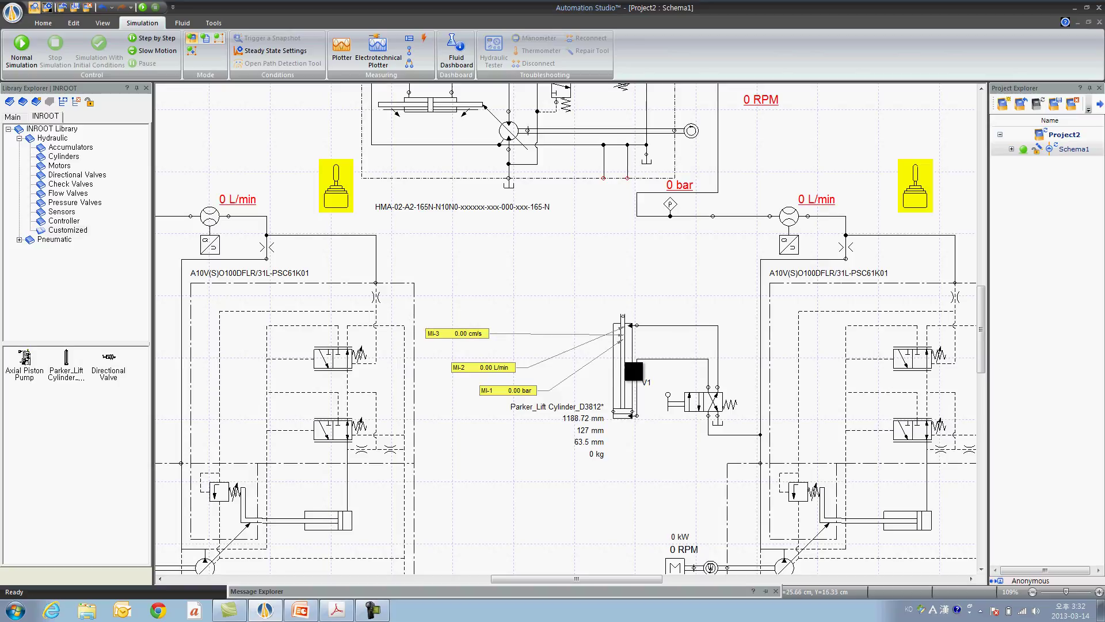
- Examine the lift cylinder's piston diameter, rod diameter, stroke, inclination, external load and pull and push external forces in its component properties
{"action": "left_click", "coordinate": [633, 371]}
{"action": "double_click", "coordinate": [633, 371]}
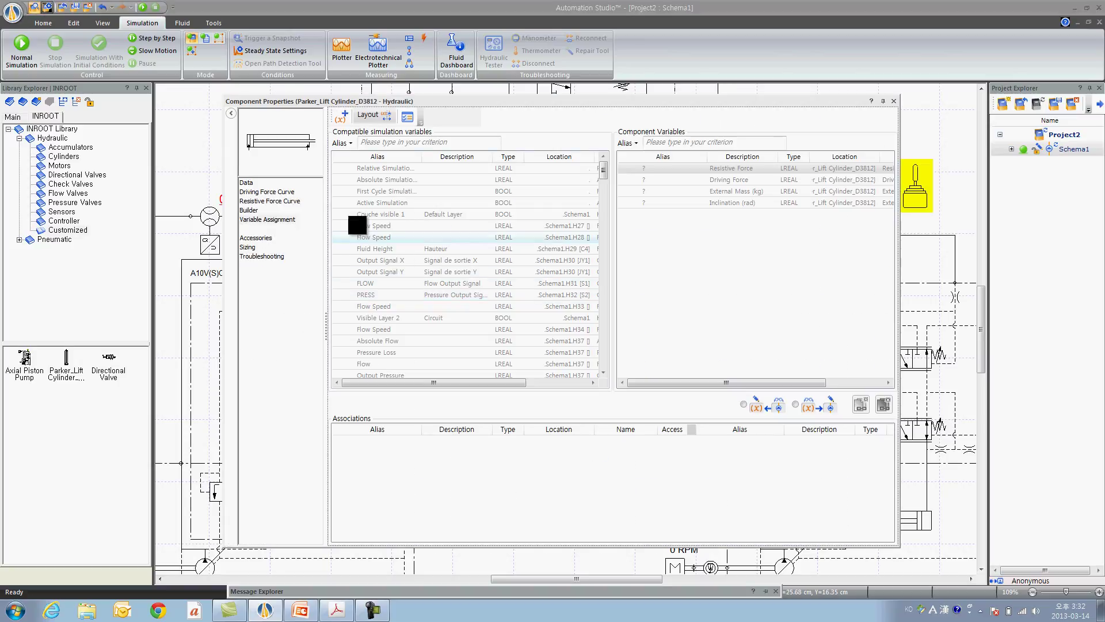
{"action": "left_click", "coordinate": [258, 184]}
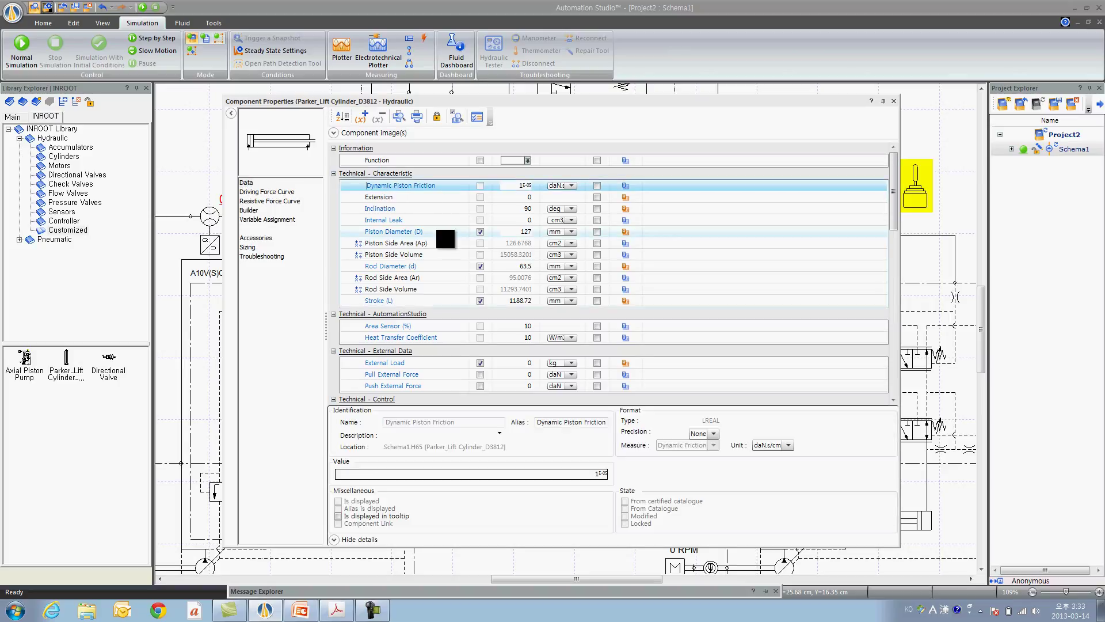
{"action": "left_click", "coordinate": [445, 232]}
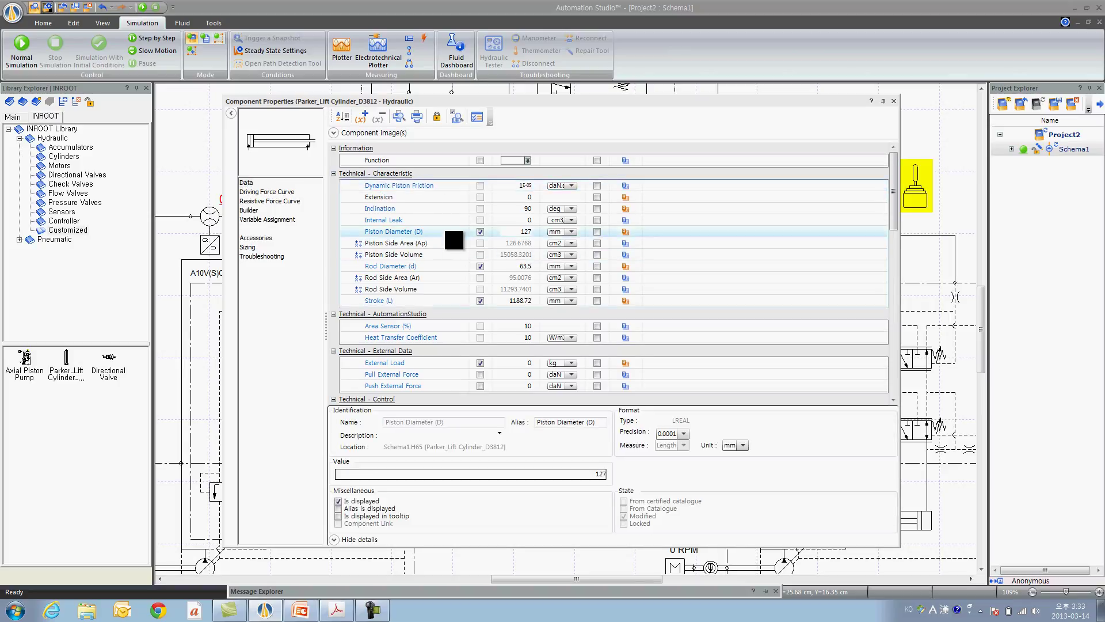
{"action": "left_click", "coordinate": [444, 266]}
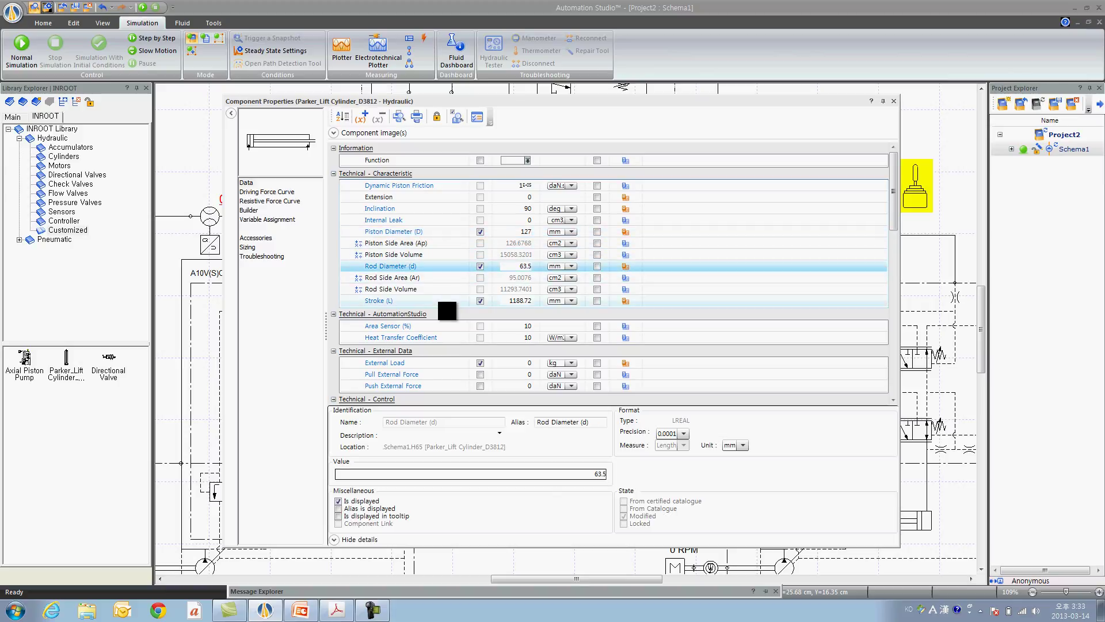
{"action": "left_click", "coordinate": [444, 300]}
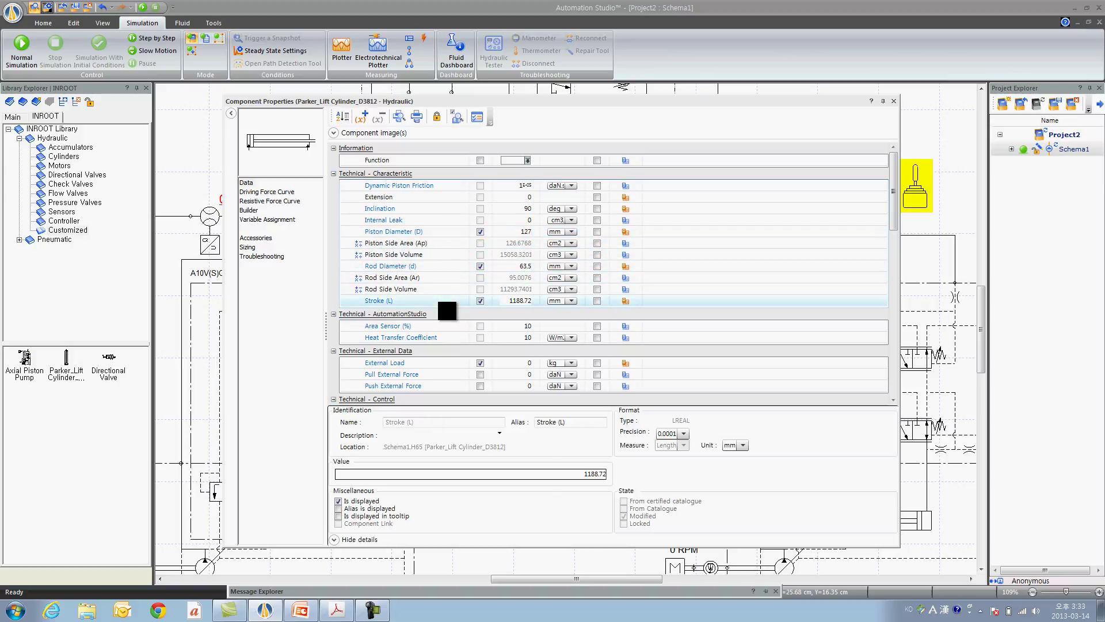
{"action": "left_click", "coordinate": [437, 210]}
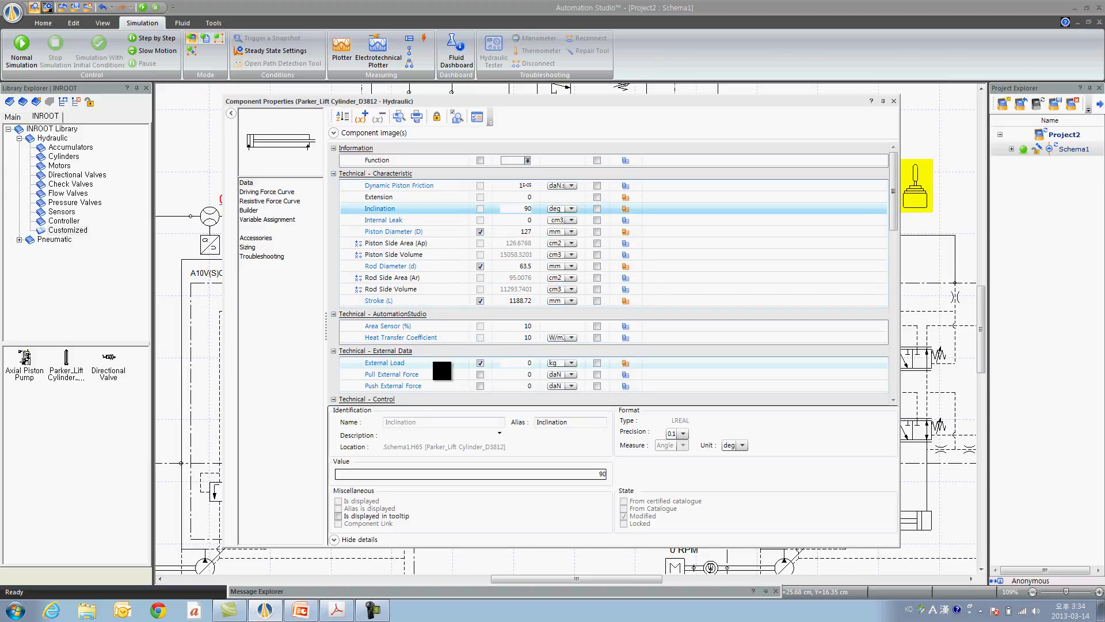
{"action": "left_click", "coordinate": [398, 362]}
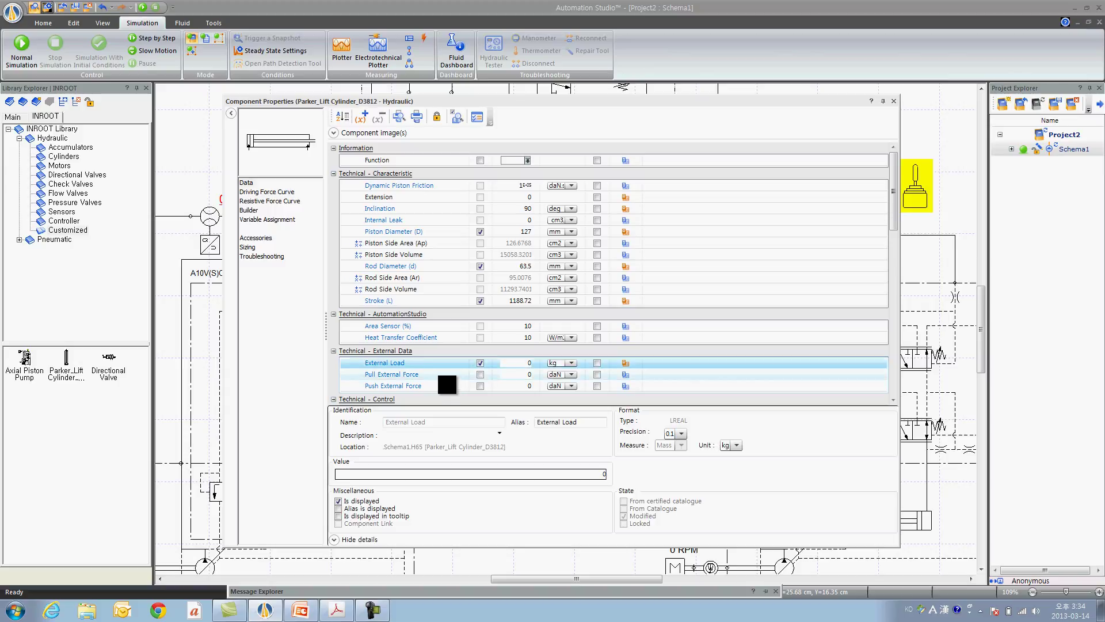
{"action": "left_click", "coordinate": [440, 375]}
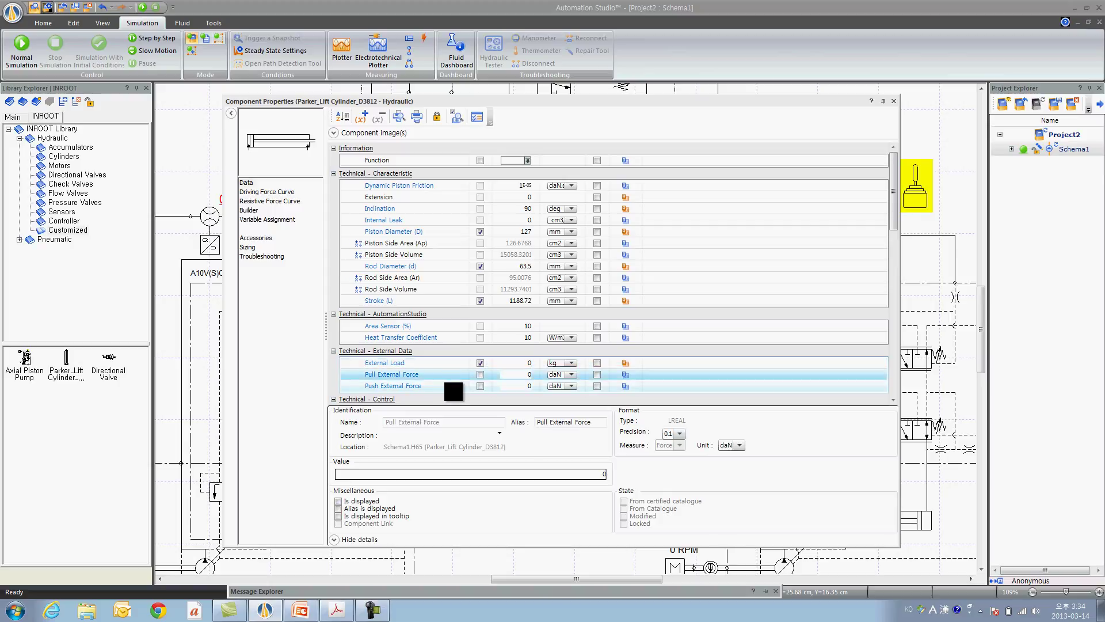
{"action": "left_click", "coordinate": [403, 385]}
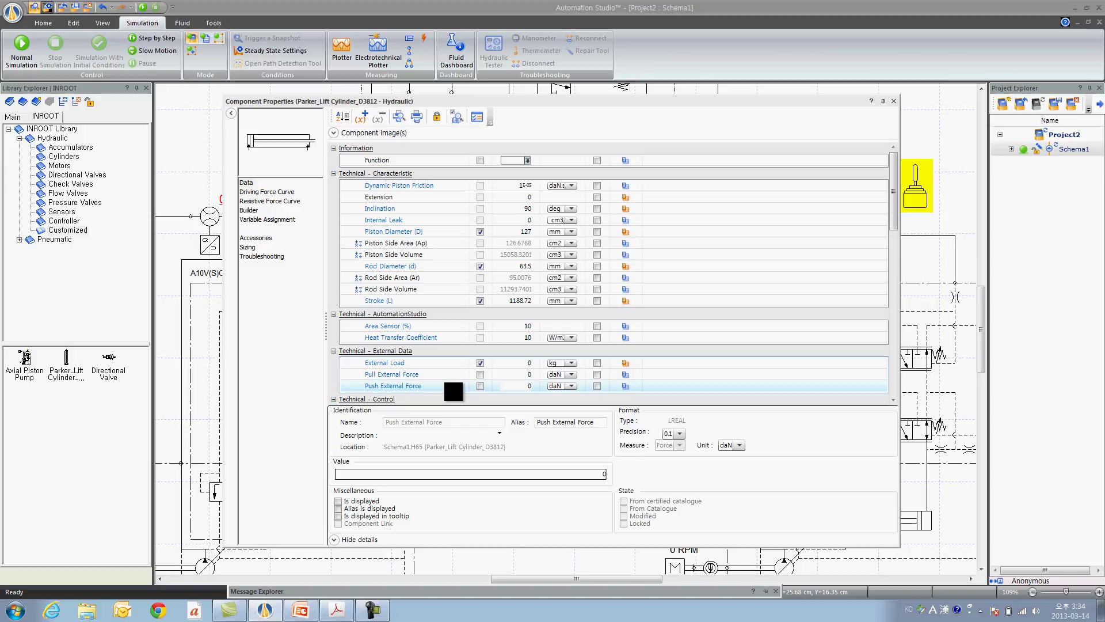
- View the lift cylinder's driving and resistive force curve pages, and close its component properties
{"action": "left_click", "coordinate": [282, 192]}
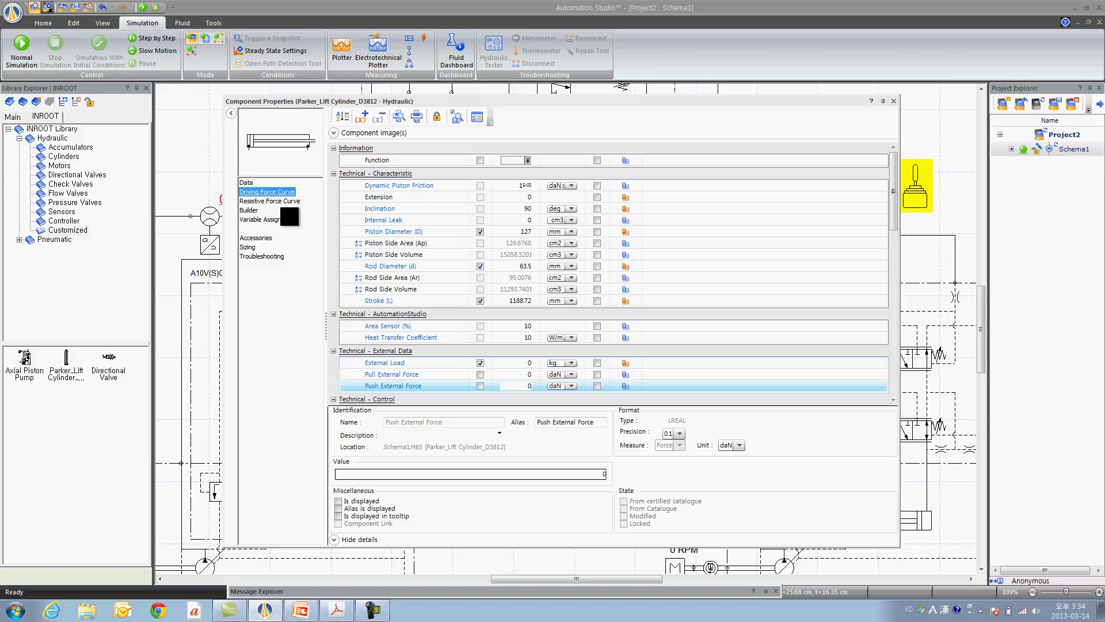
{"action": "left_click", "coordinate": [288, 201]}
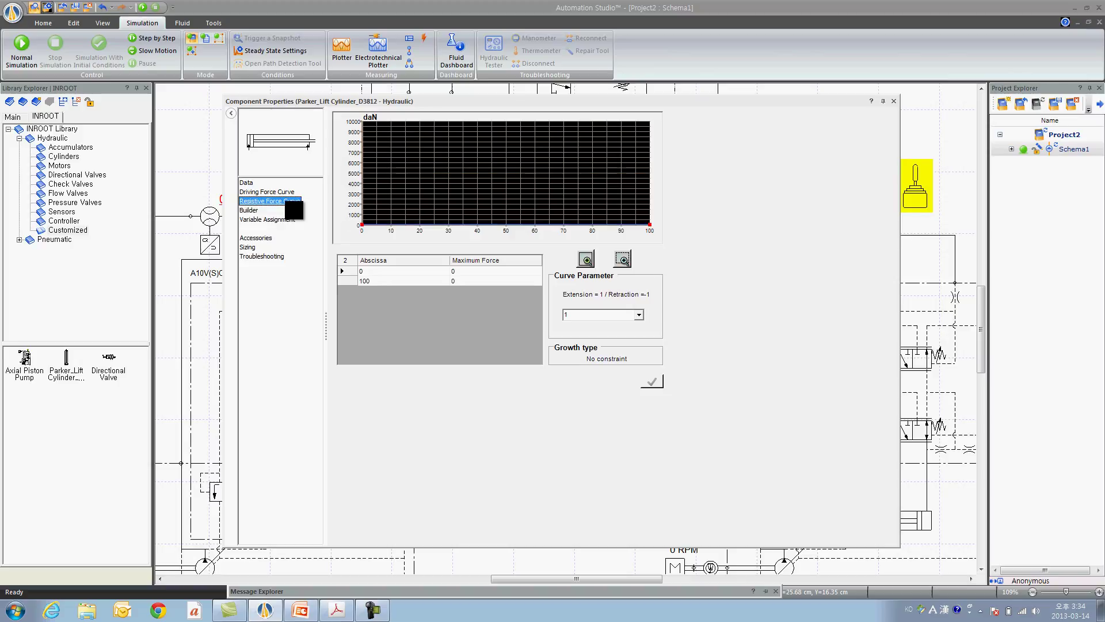
{"action": "left_click", "coordinate": [247, 182]}
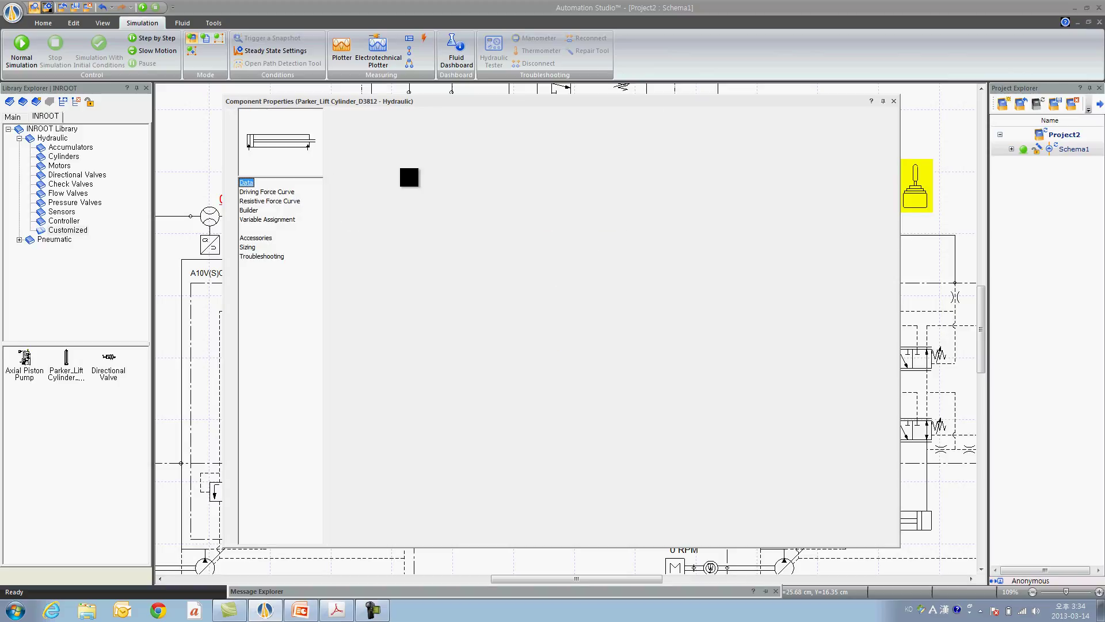
{"action": "left_click", "coordinate": [894, 101]}
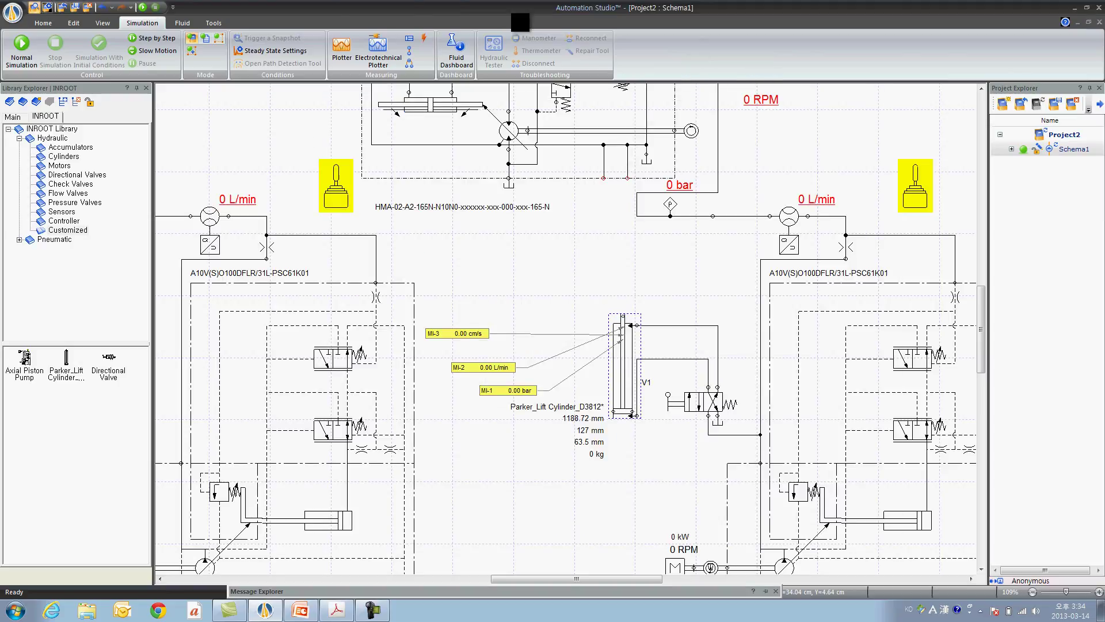
- Open the Fluid and Line Manager and examine the technical characteristics of the 5606H-15 fluid
{"action": "left_click", "coordinate": [182, 25]}
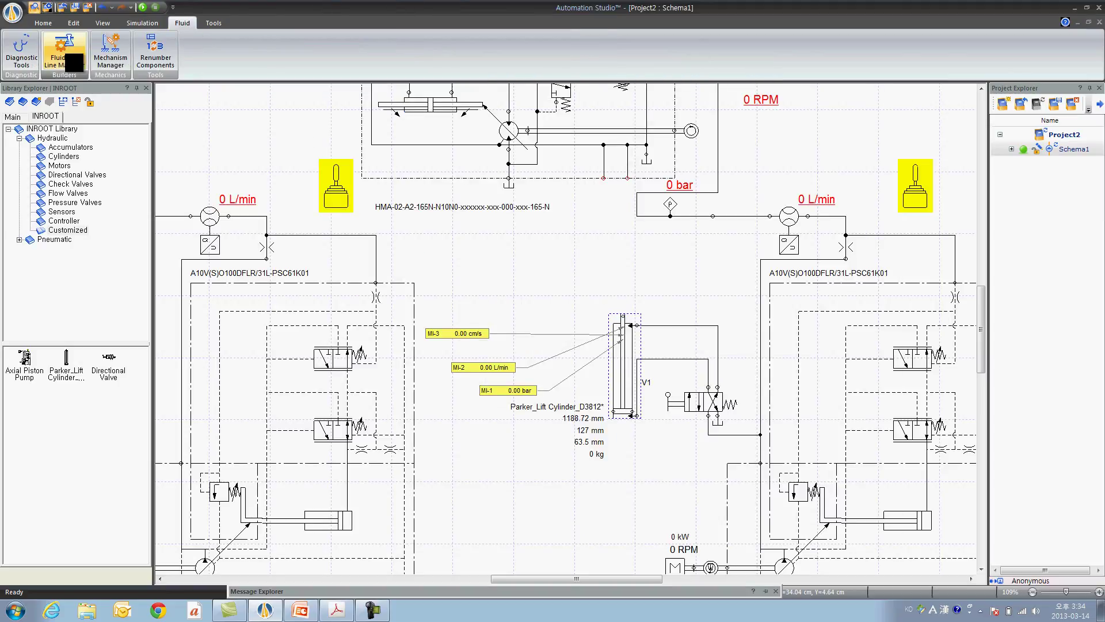
{"action": "left_click", "coordinate": [74, 62]}
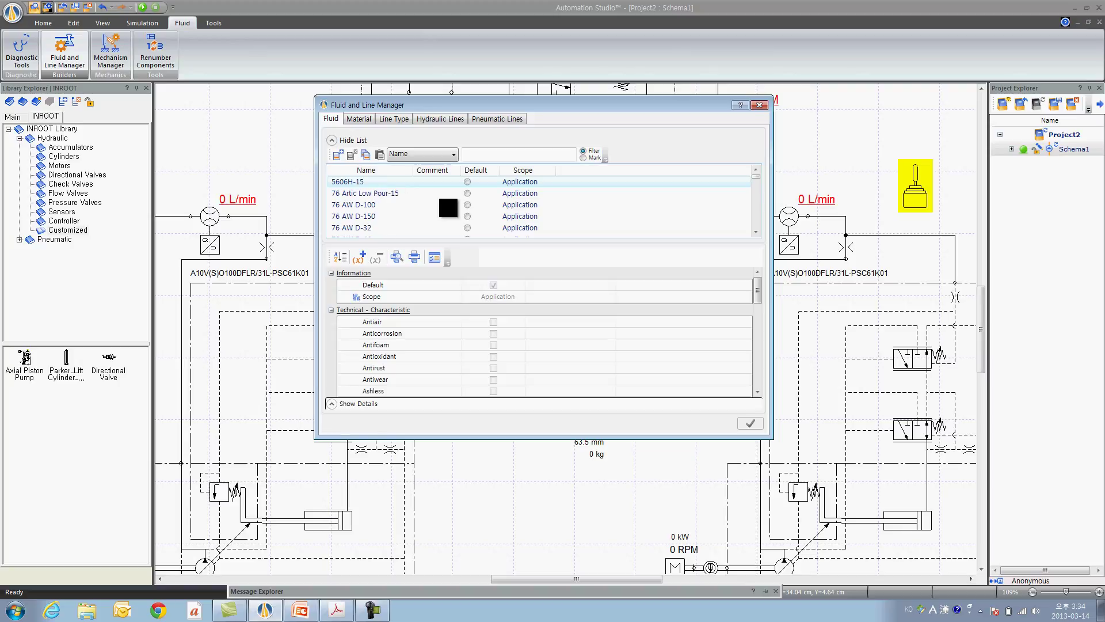
{"action": "left_click", "coordinate": [367, 184]}
{"action": "left_click_drag", "start_coordinate": [771, 293], "coordinate": [776, 345]}
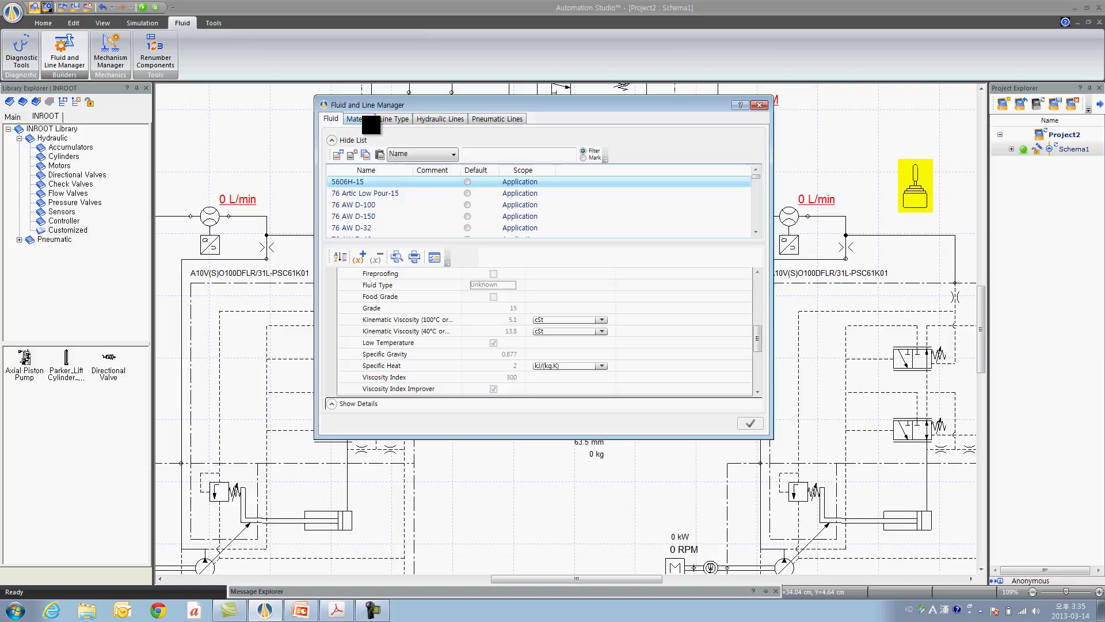
- Review the default material's properties and the default line type's dimensions in the Fluid and Line Manager
{"action": "left_click", "coordinate": [367, 120]}
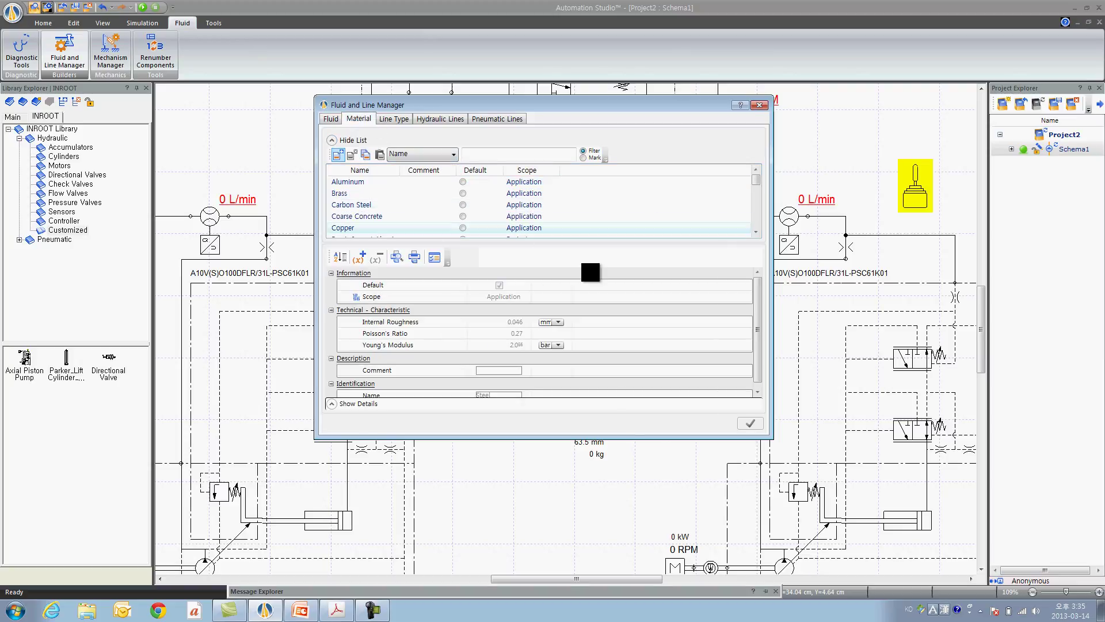
{"action": "scroll", "coordinate": [764, 320], "scroll_direction": "down", "scroll_amount": 1}
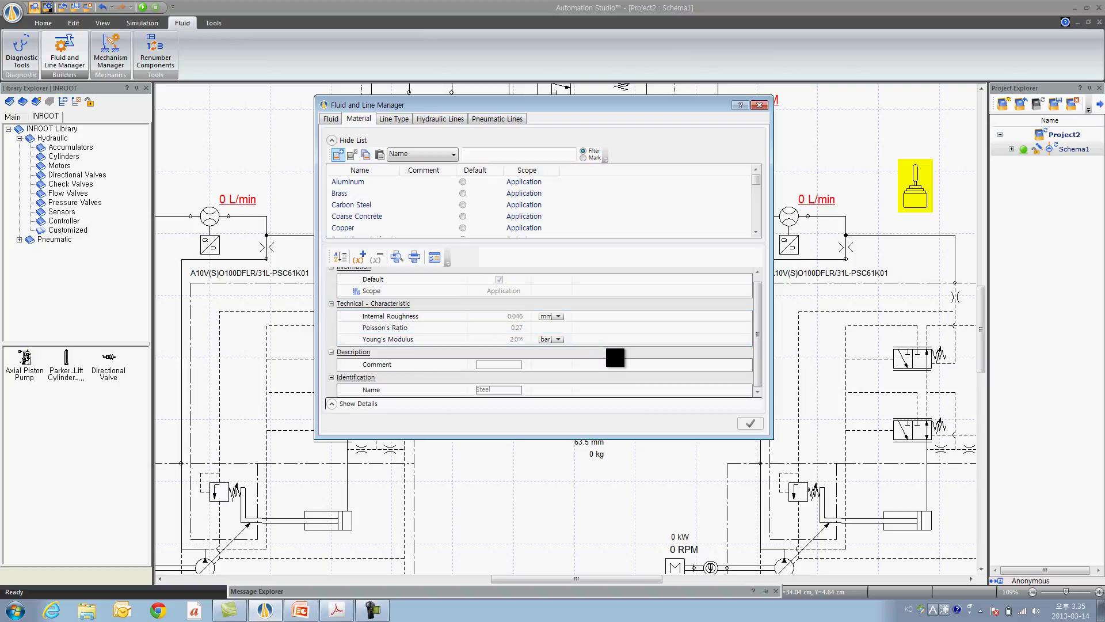
{"action": "left_click", "coordinate": [396, 126]}
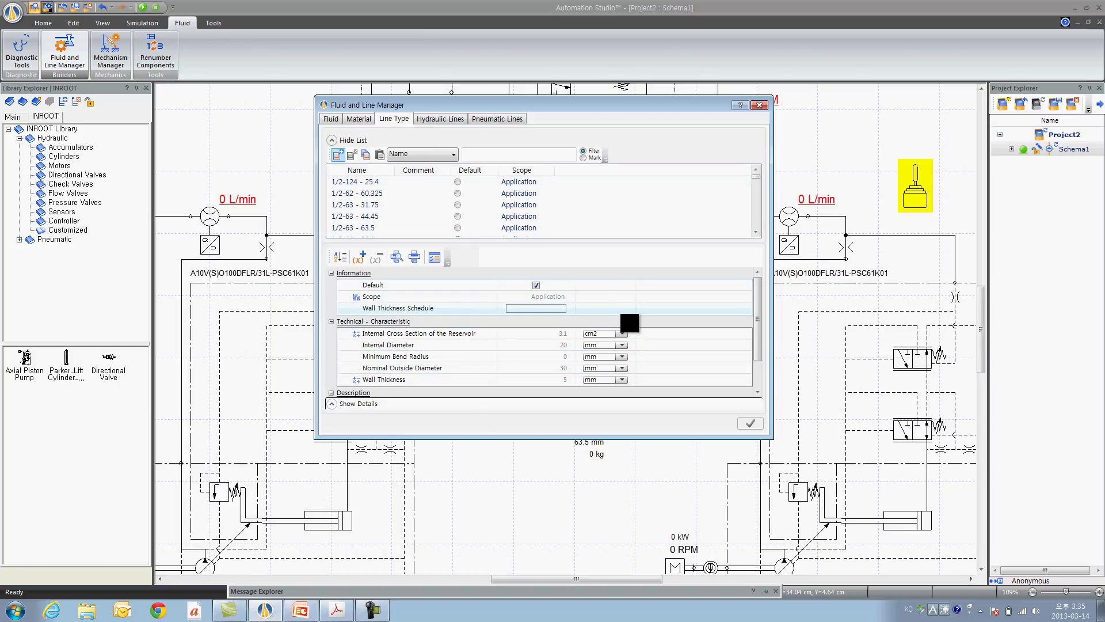
{"action": "scroll", "coordinate": [576, 311], "scroll_direction": "down", "scroll_amount": 1}
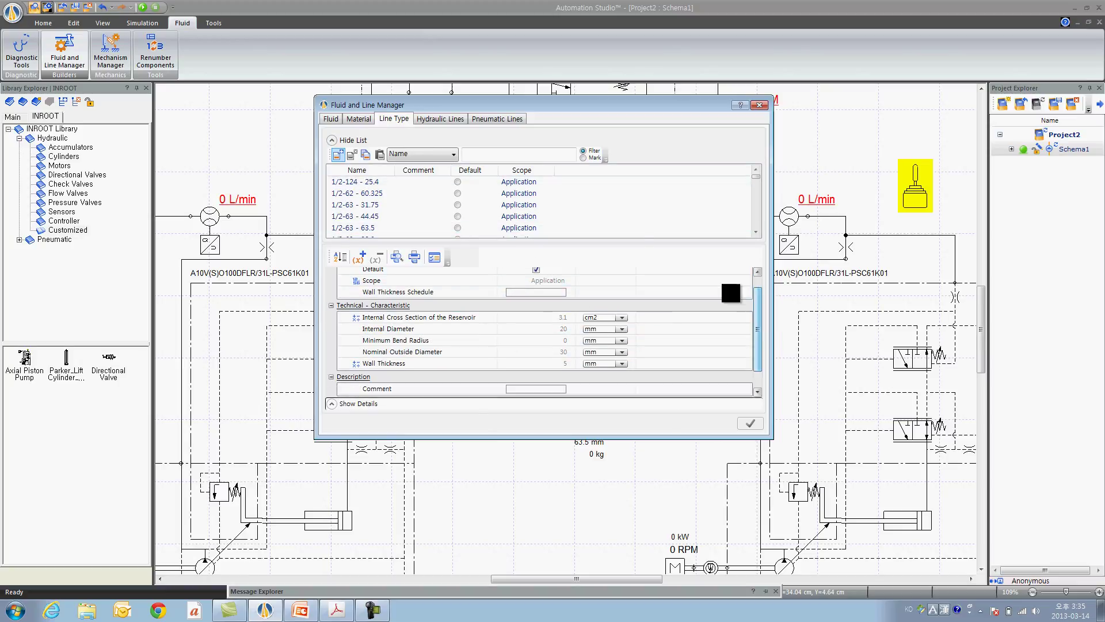
- Review the default hydraulic line's technical characteristics and operating conditions in the Fluid and Line Manager
{"action": "left_click", "coordinate": [451, 122]}
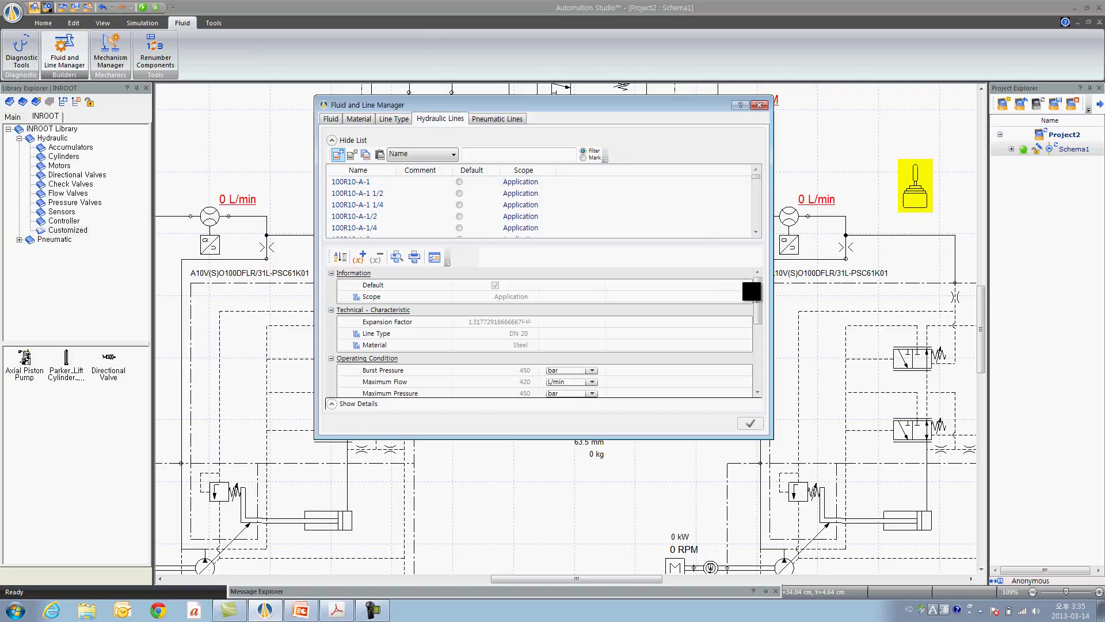
{"action": "scroll", "coordinate": [757, 311], "scroll_direction": "down", "scroll_amount": 2}
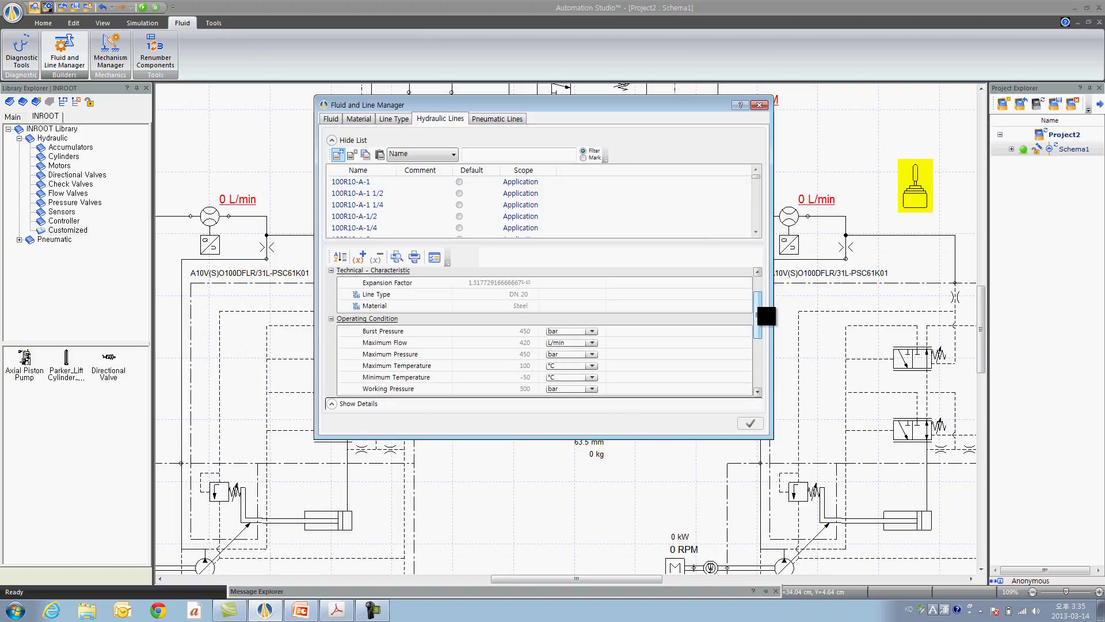
{"action": "left_click_drag", "start_coordinate": [758, 307], "coordinate": [763, 323]}
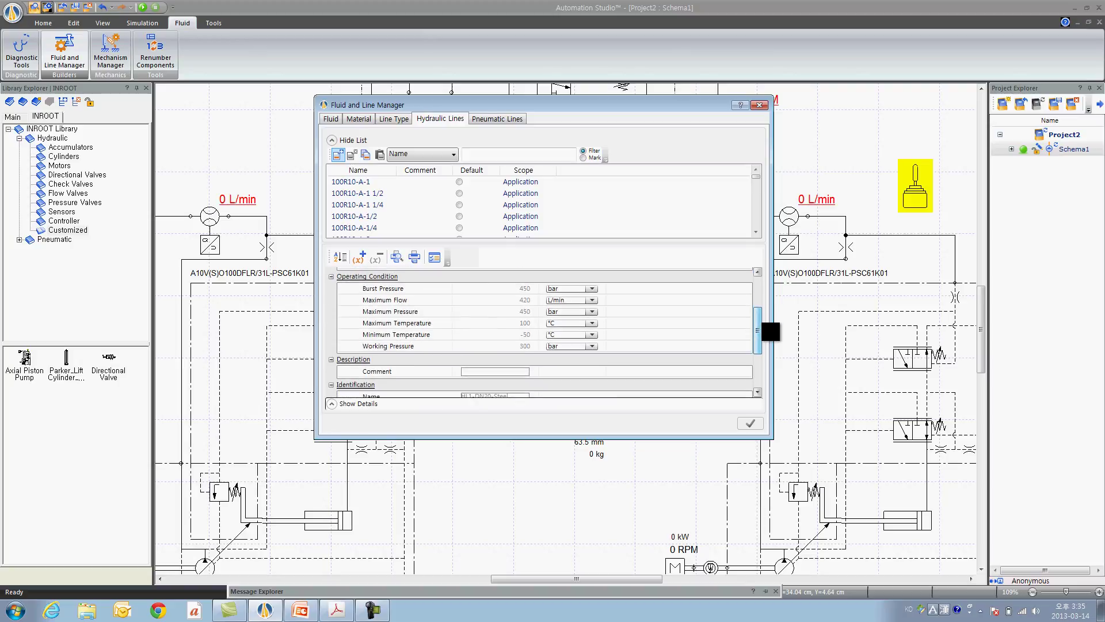